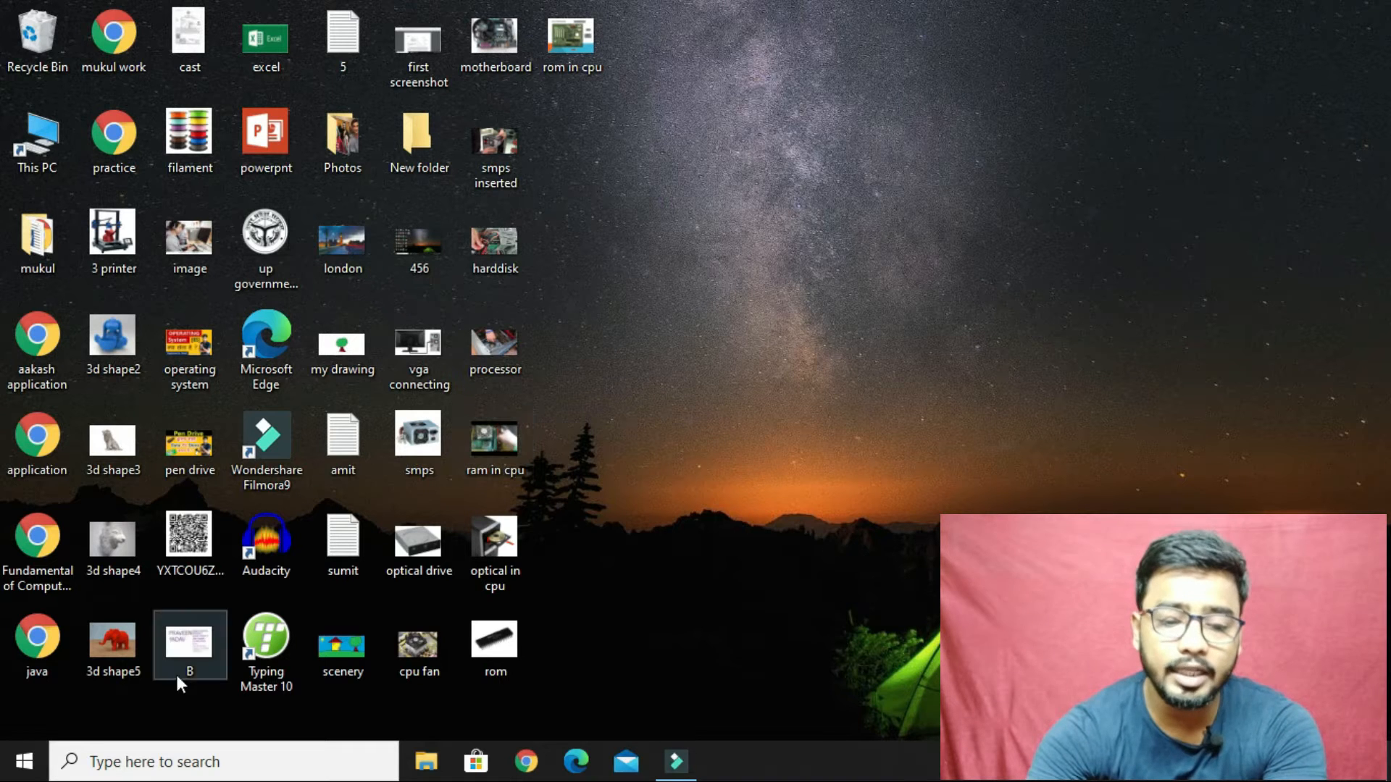
Launch Paint by searching Windows for "paint", and close it again.
{"action": "left_click", "coordinate": [145, 757]}
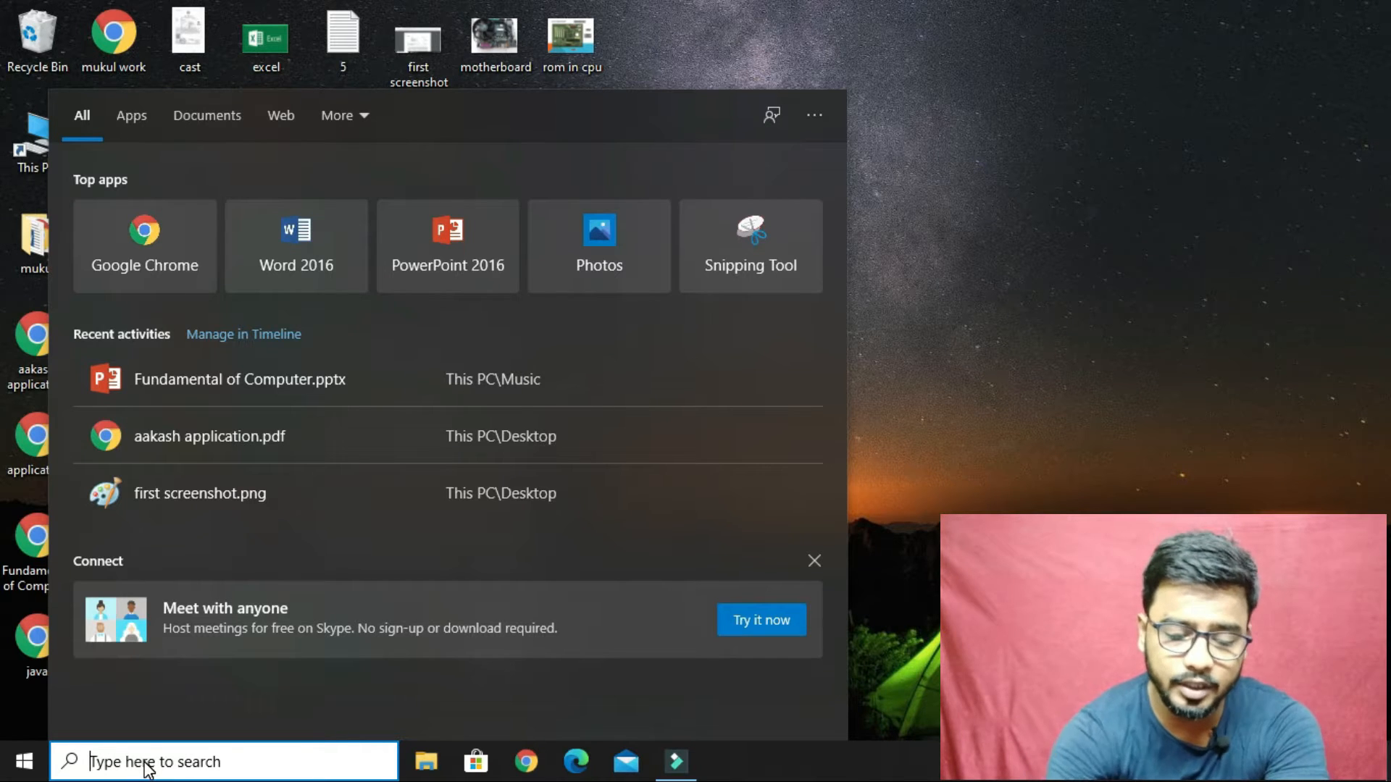
{"action": "type", "text": "paint"}
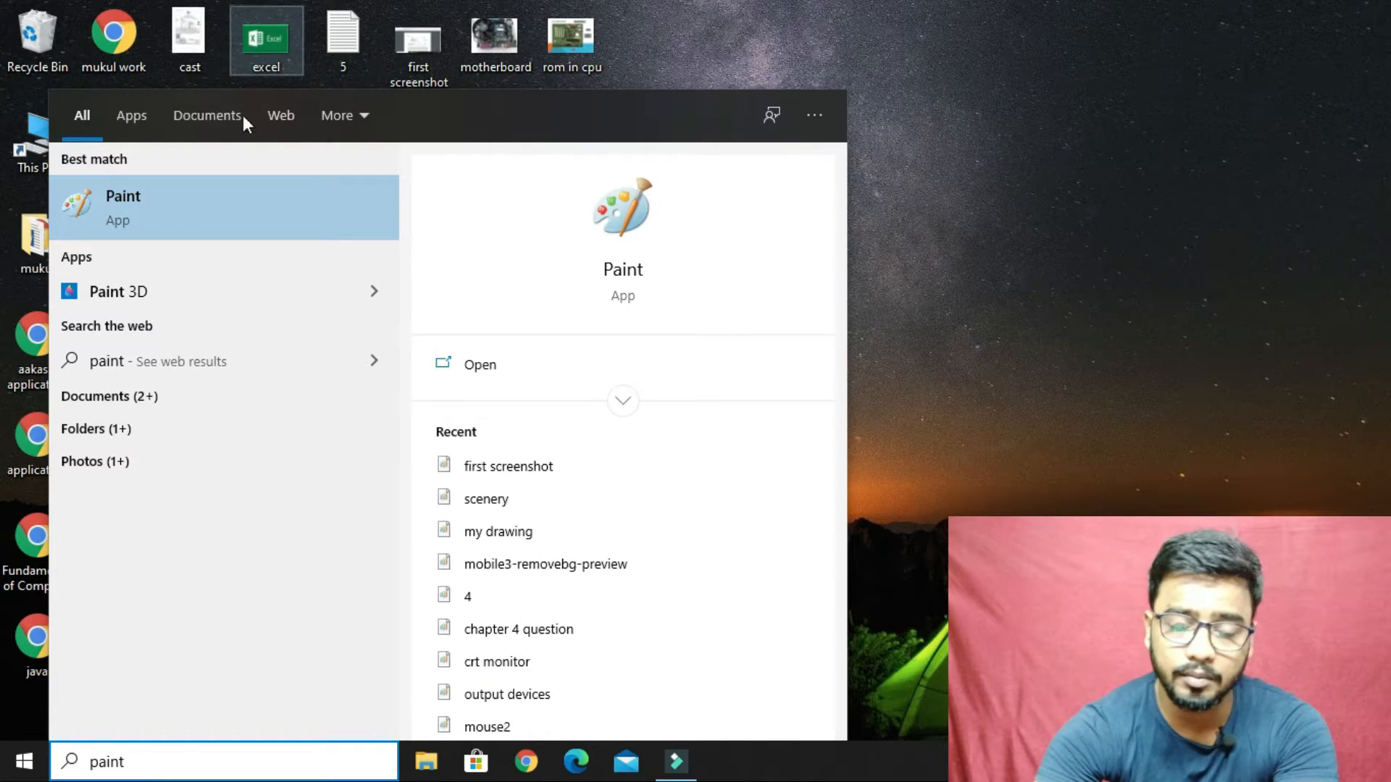
{"action": "left_click", "coordinate": [141, 206]}
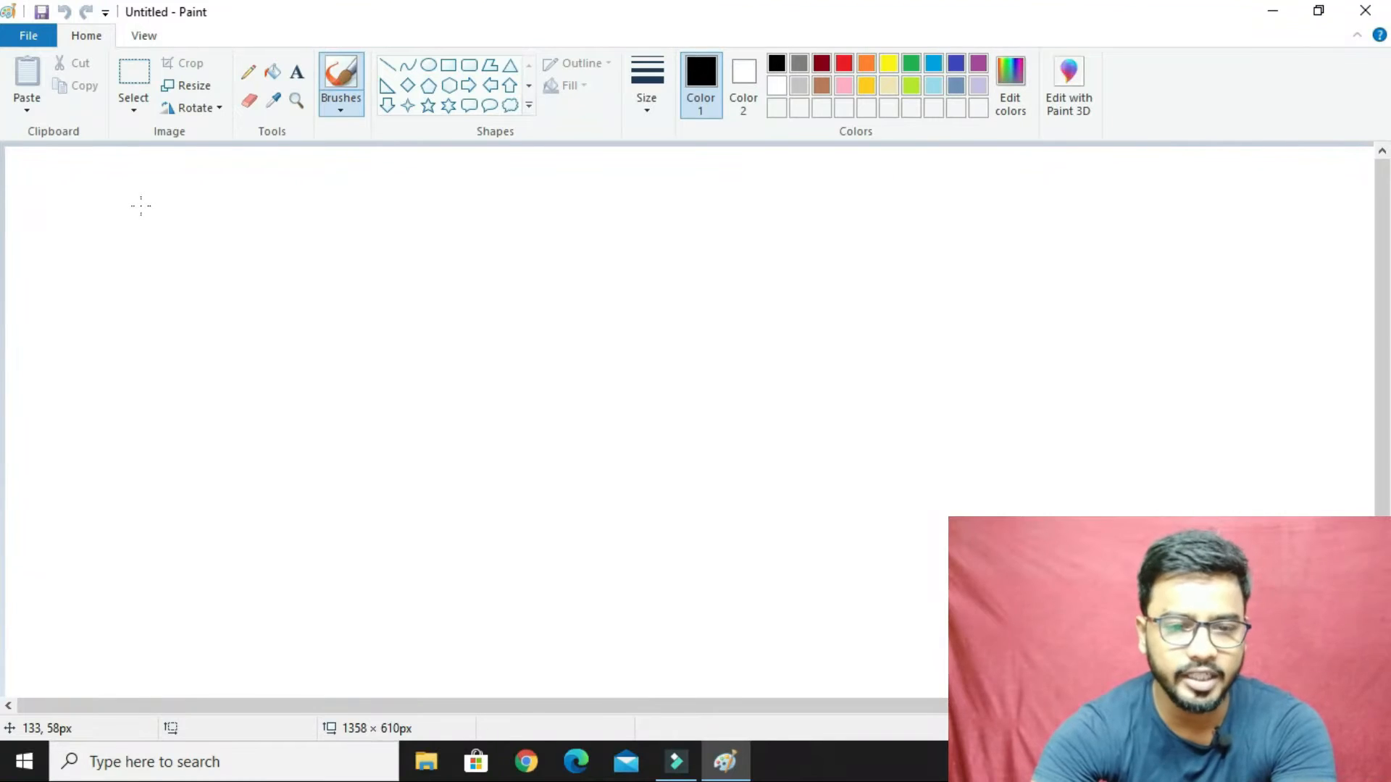
{"action": "left_click", "coordinate": [1364, 10]}
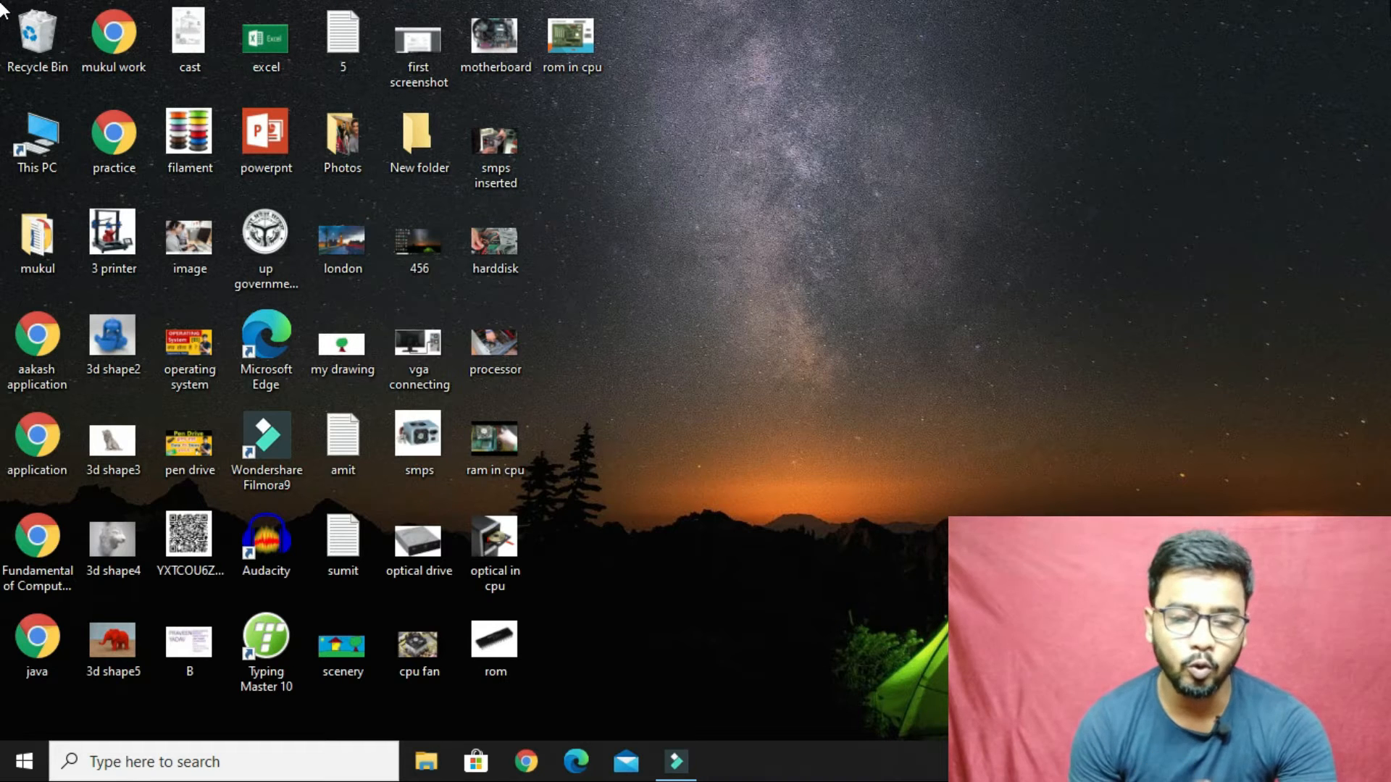
Launch Paint with the Run command "pbrush".
{"action": "key", "text": "super+r"}
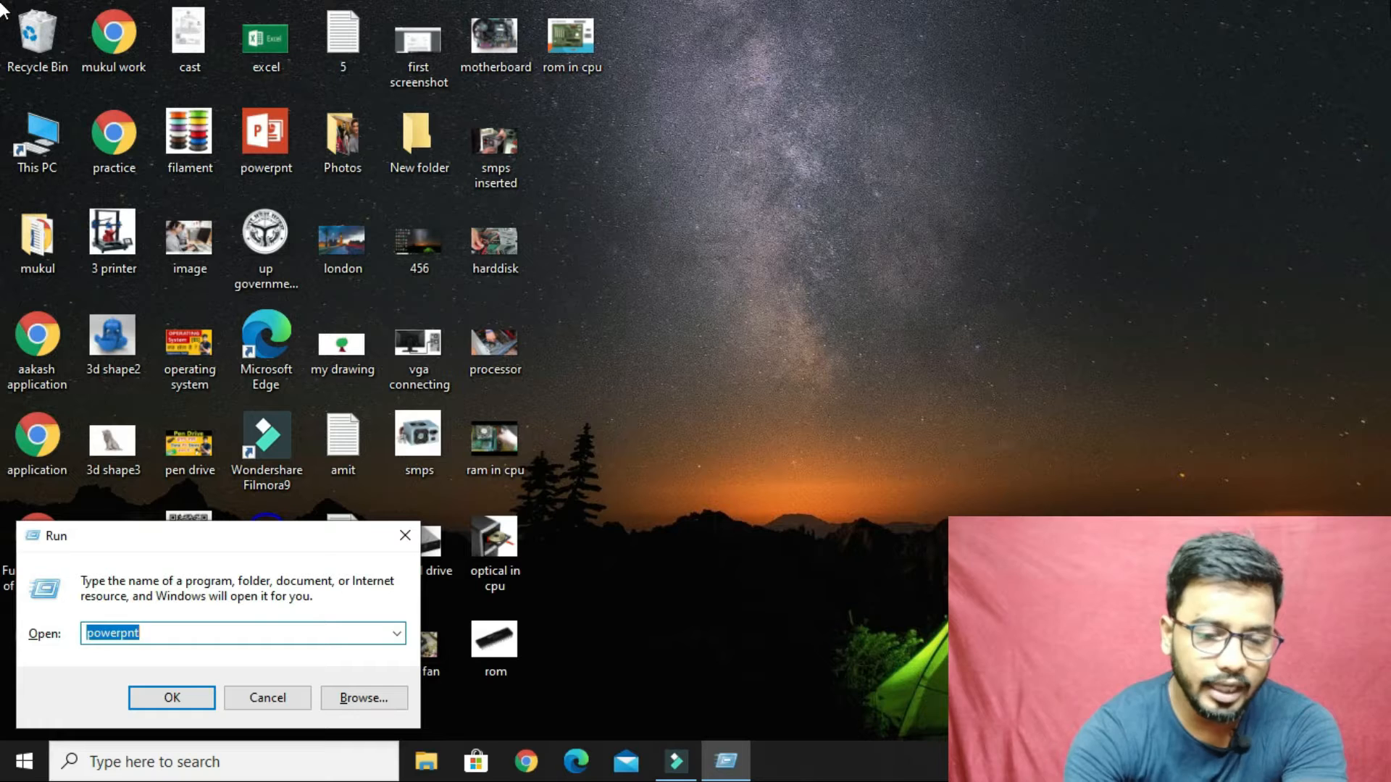
{"action": "key", "text": "BackSpace"}
{"action": "type", "text": "pbrush"}
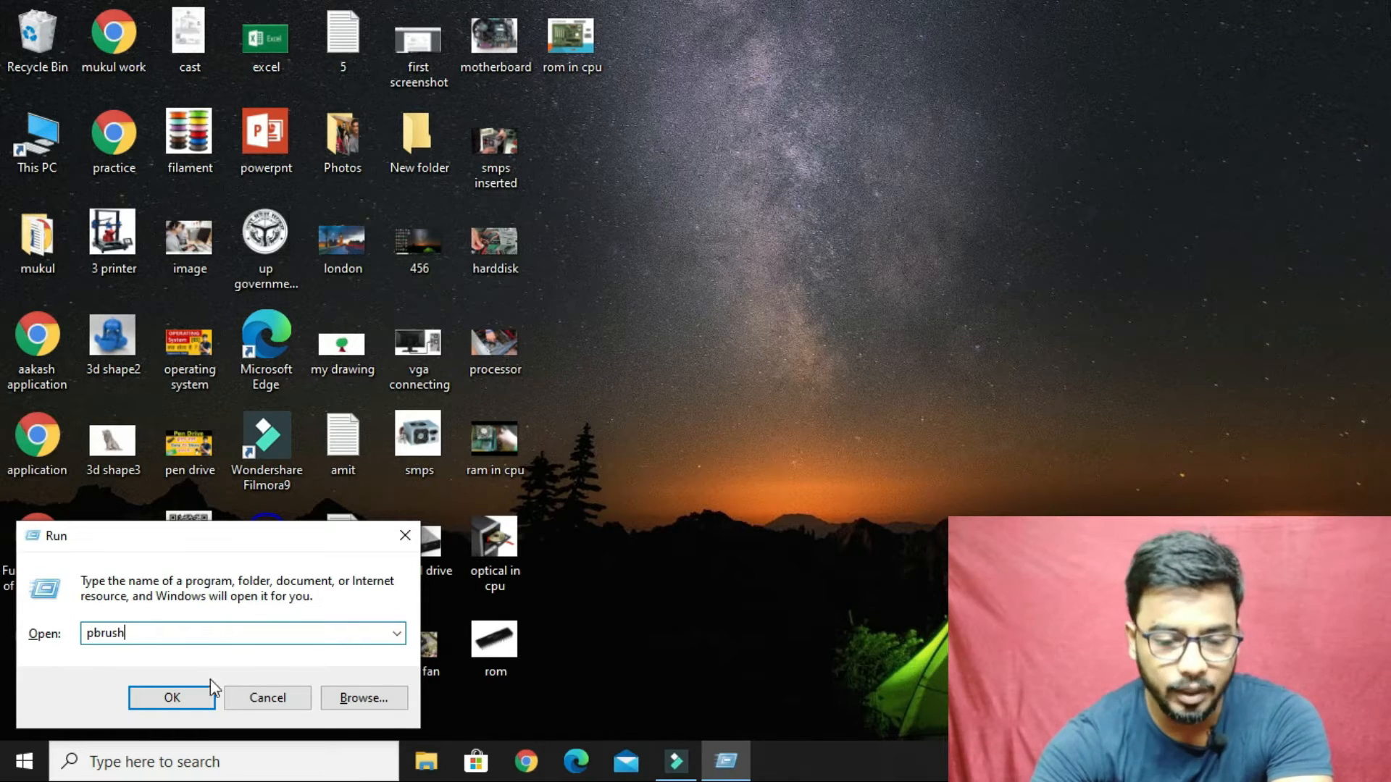
{"action": "left_click", "coordinate": [172, 700]}
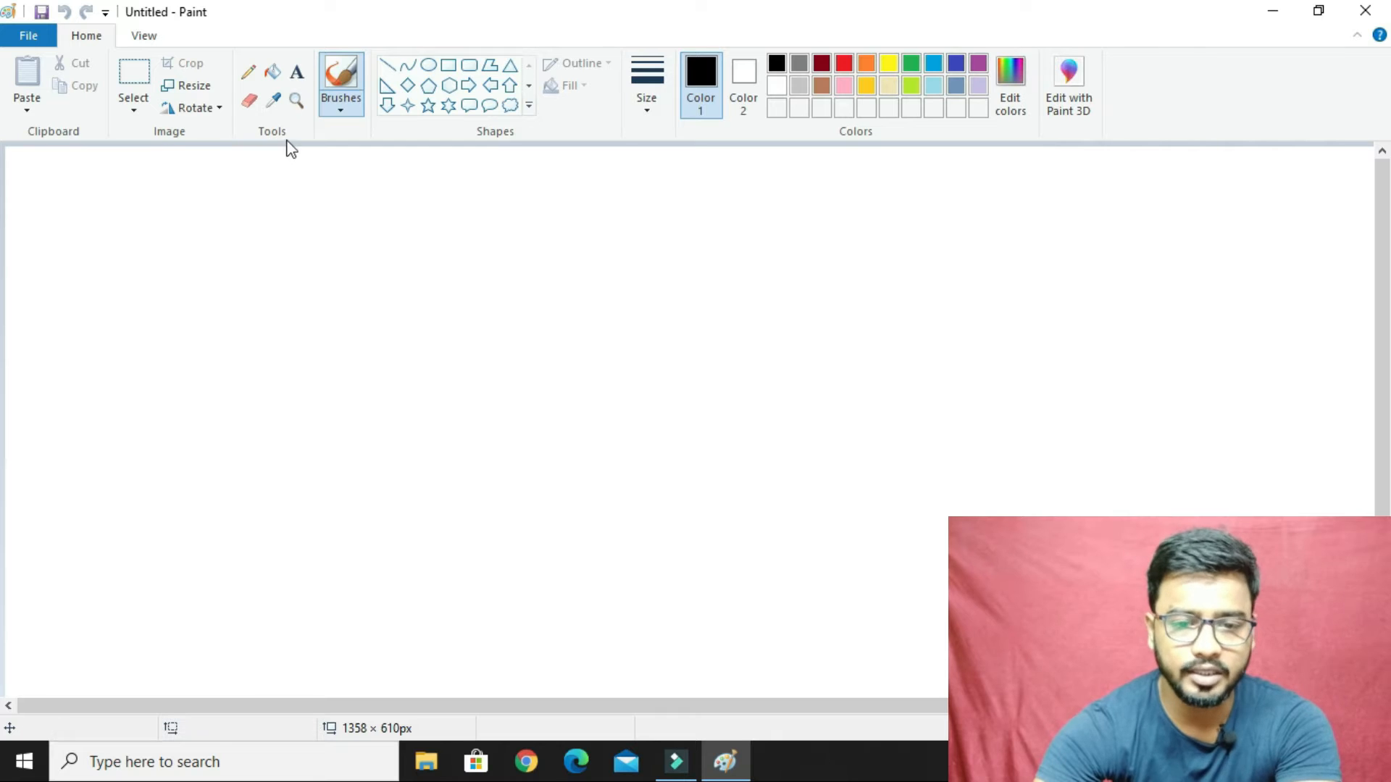
Draw a long, thin wavy closed outline with the Pencil, and a smaller closed outline to its right at the thickest line size.
{"action": "left_click", "coordinate": [248, 78]}
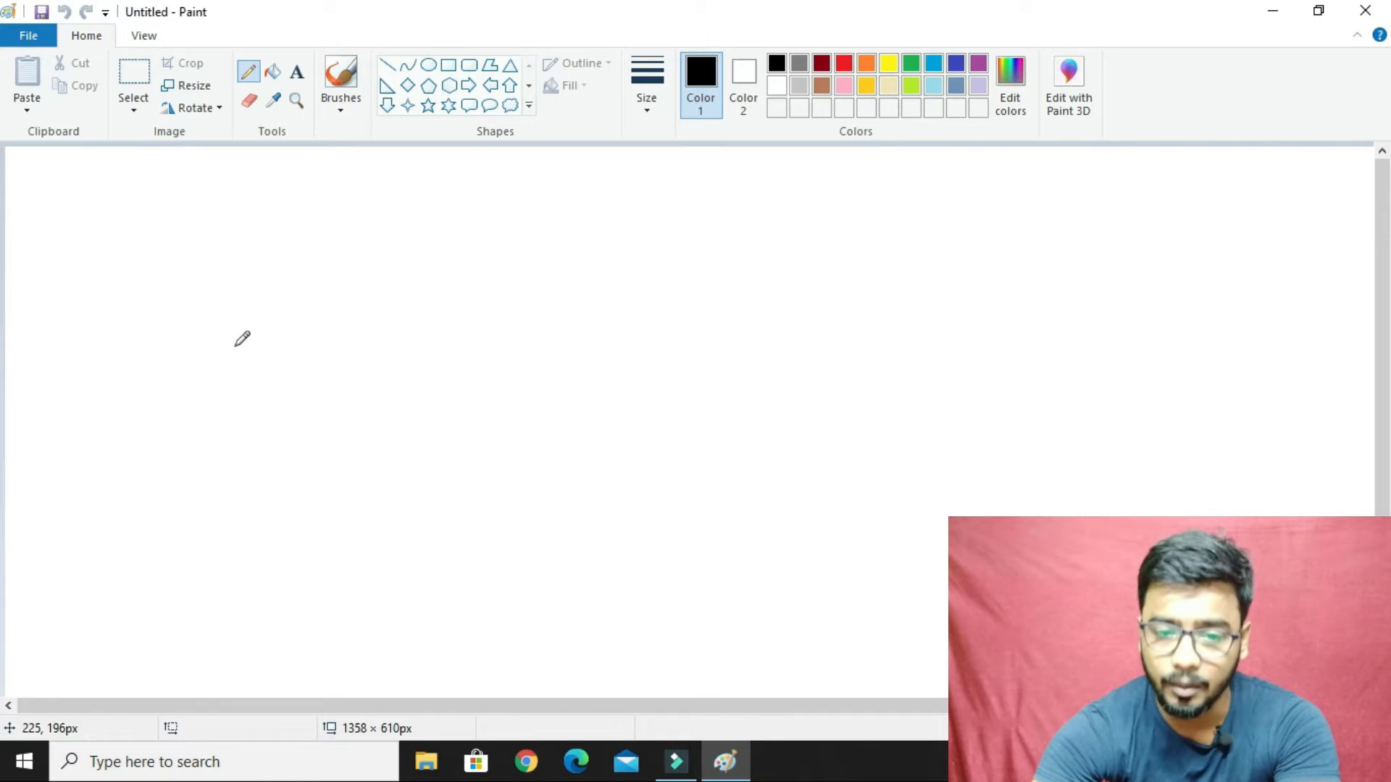
{"action": "mouse_move", "coordinate": [236, 346]}
{"action": "left_mouse_down"}
{"action": "mouse_move", "coordinate": [238, 282]}
{"action": "mouse_move", "coordinate": [285, 246]}
{"action": "mouse_move", "coordinate": [330, 287]}
{"action": "mouse_move", "coordinate": [363, 381]}
{"action": "mouse_move", "coordinate": [517, 260]}
{"action": "mouse_move", "coordinate": [537, 318]}
{"action": "mouse_move", "coordinate": [631, 371]}
{"action": "mouse_move", "coordinate": [760, 253]}
{"action": "mouse_move", "coordinate": [804, 385]}
{"action": "mouse_move", "coordinate": [876, 452]}
{"action": "mouse_move", "coordinate": [757, 546]}
{"action": "mouse_move", "coordinate": [726, 447]}
{"action": "mouse_move", "coordinate": [506, 499]}
{"action": "mouse_move", "coordinate": [488, 391]}
{"action": "mouse_move", "coordinate": [379, 471]}
{"action": "mouse_move", "coordinate": [291, 408]}
{"action": "mouse_move", "coordinate": [274, 297]}
{"action": "mouse_move", "coordinate": [242, 349]}
{"action": "mouse_move", "coordinate": [241, 406]}
{"action": "mouse_move", "coordinate": [236, 339]}
{"action": "left_mouse_up"}
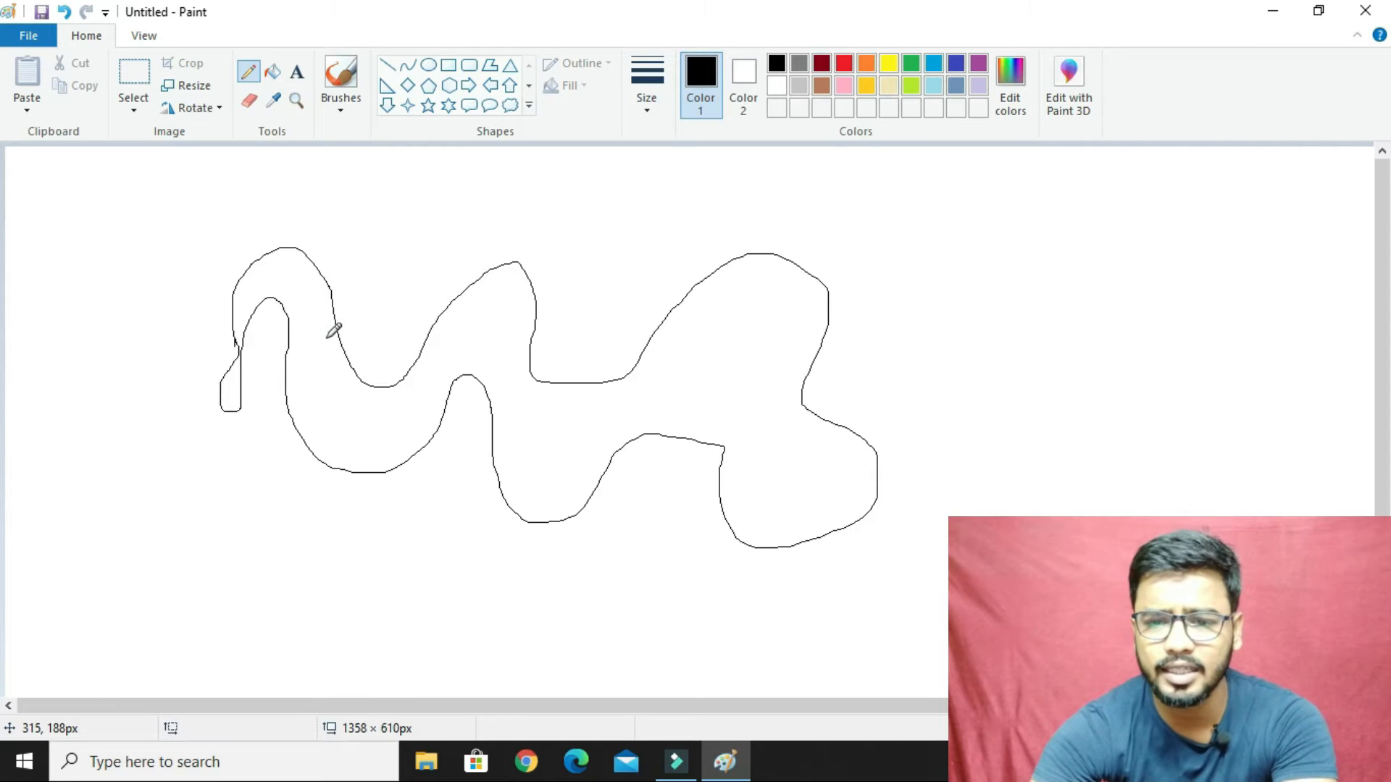
{"action": "left_click", "coordinate": [652, 100]}
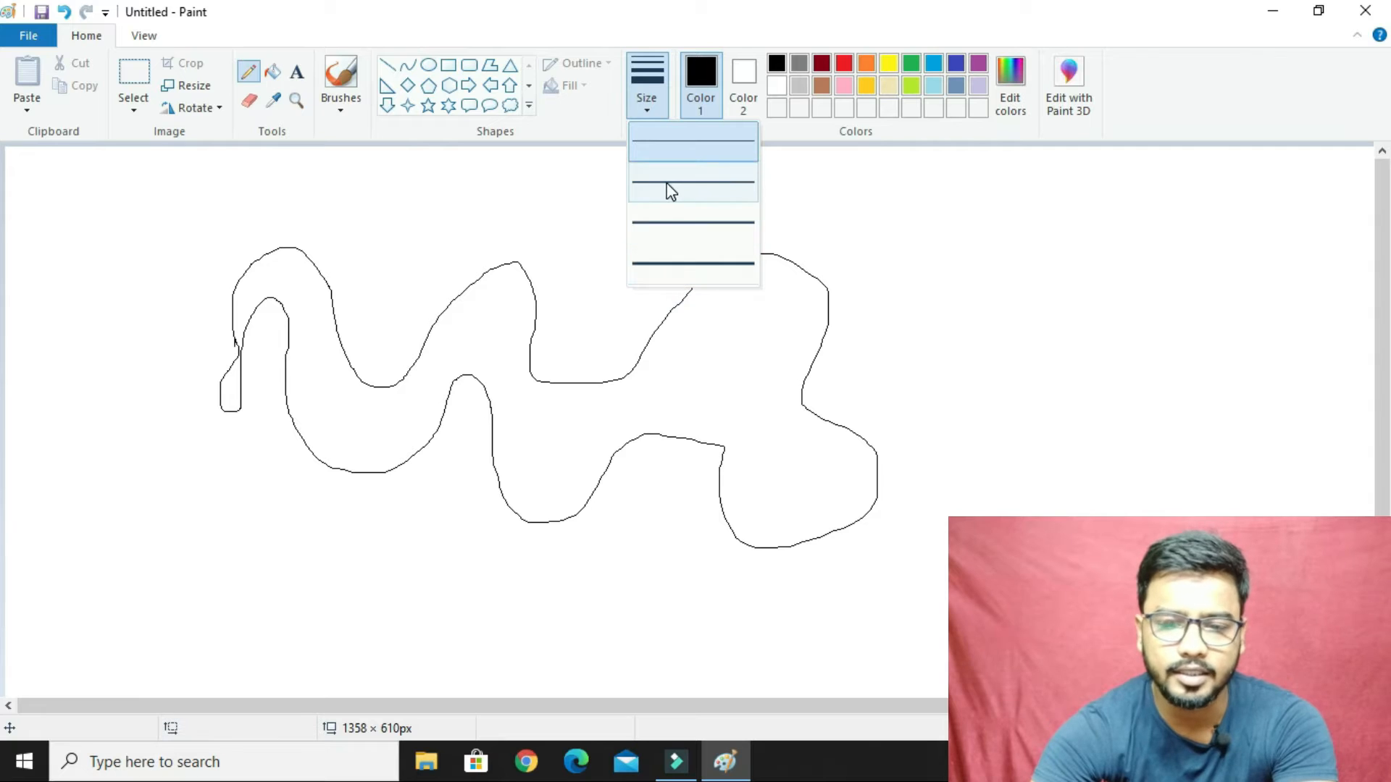
{"action": "left_click", "coordinate": [675, 266]}
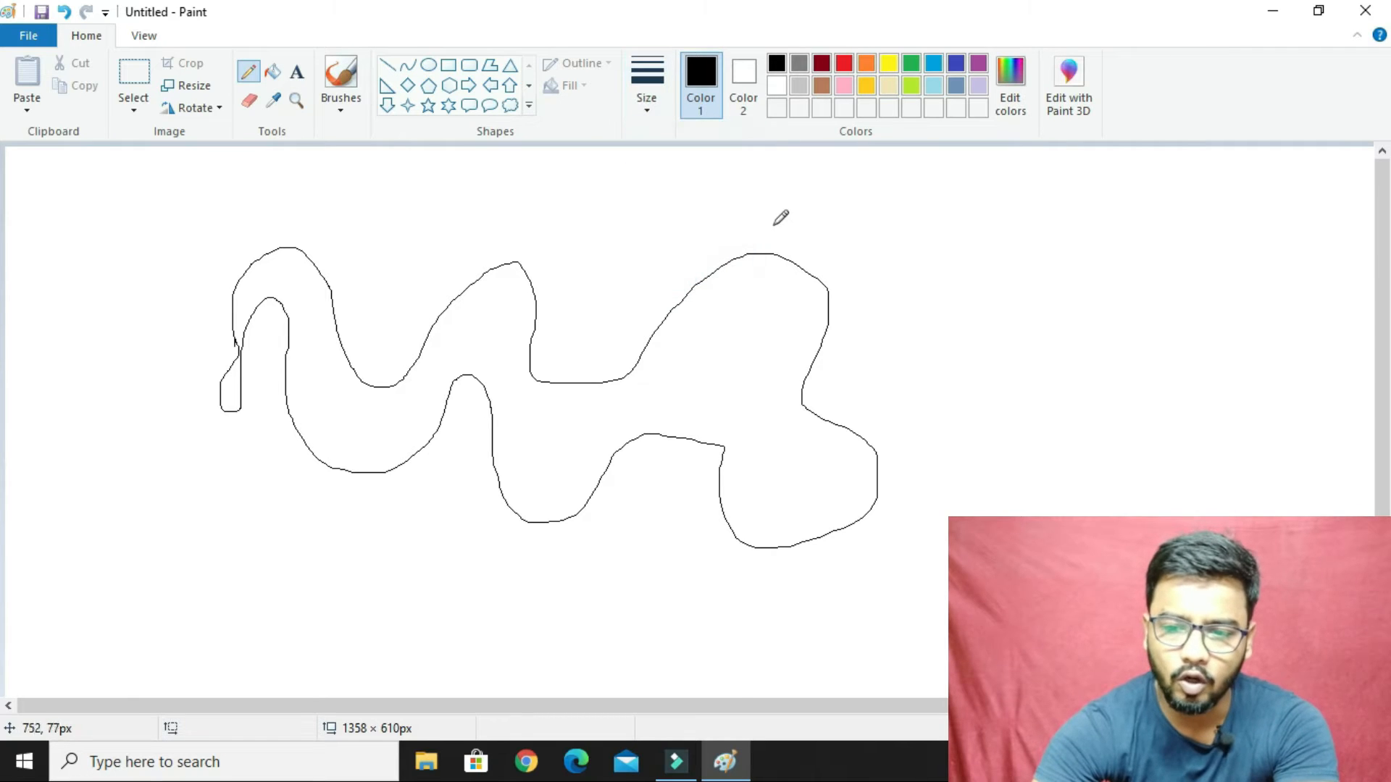
{"action": "mouse_move", "coordinate": [899, 215]}
{"action": "left_mouse_down"}
{"action": "mouse_move", "coordinate": [920, 190]}
{"action": "mouse_move", "coordinate": [968, 184]}
{"action": "mouse_move", "coordinate": [979, 206]}
{"action": "mouse_move", "coordinate": [943, 255]}
{"action": "mouse_move", "coordinate": [1053, 249]}
{"action": "mouse_move", "coordinate": [1014, 303]}
{"action": "mouse_move", "coordinate": [1054, 356]}
{"action": "mouse_move", "coordinate": [1062, 455]}
{"action": "mouse_move", "coordinate": [1017, 444]}
{"action": "mouse_move", "coordinate": [984, 392]}
{"action": "mouse_move", "coordinate": [931, 367]}
{"action": "mouse_move", "coordinate": [957, 312]}
{"action": "mouse_move", "coordinate": [943, 298]}
{"action": "mouse_move", "coordinate": [901, 303]}
{"action": "mouse_move", "coordinate": [900, 215]}
{"action": "left_mouse_up"}
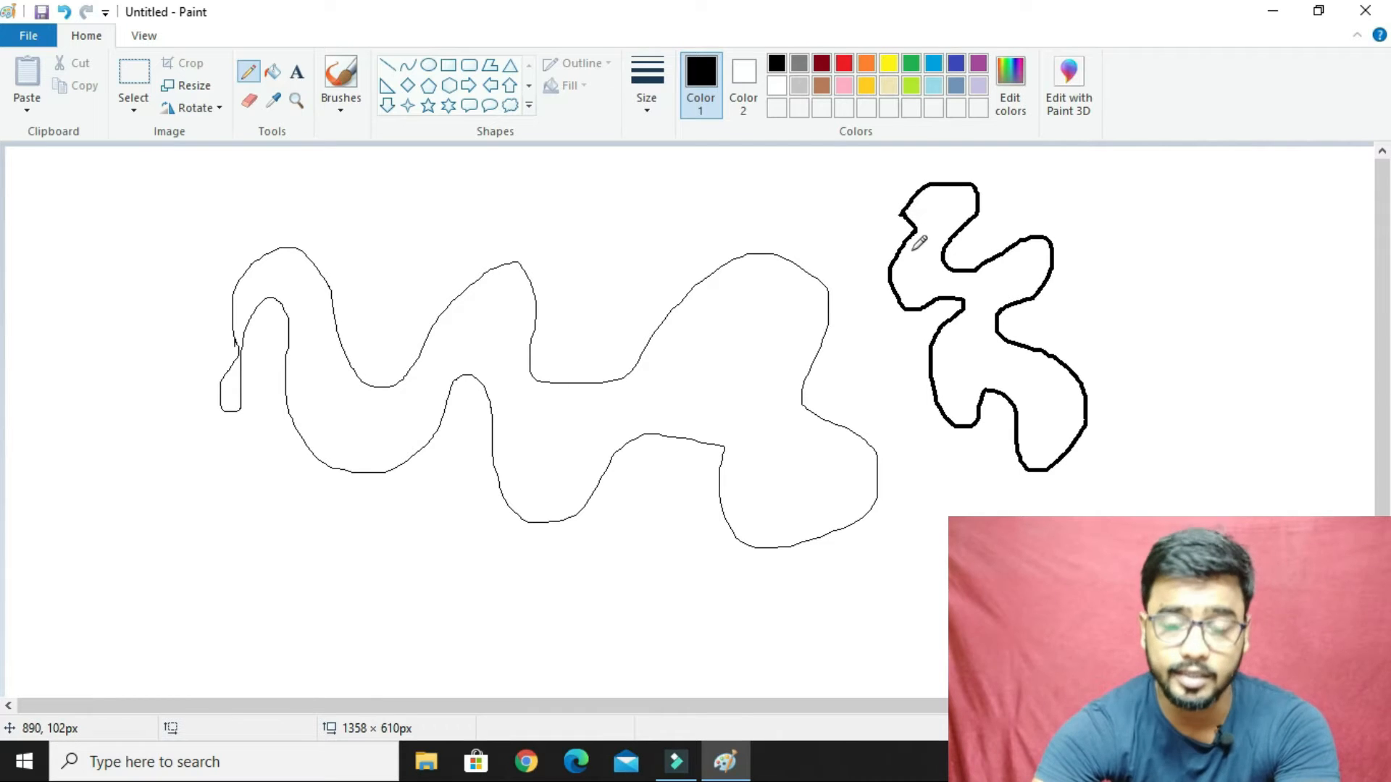
Erase the left end of the thin outline, and wipe away the rest of both outlines with a much larger eraser.
{"action": "left_click", "coordinate": [246, 105]}
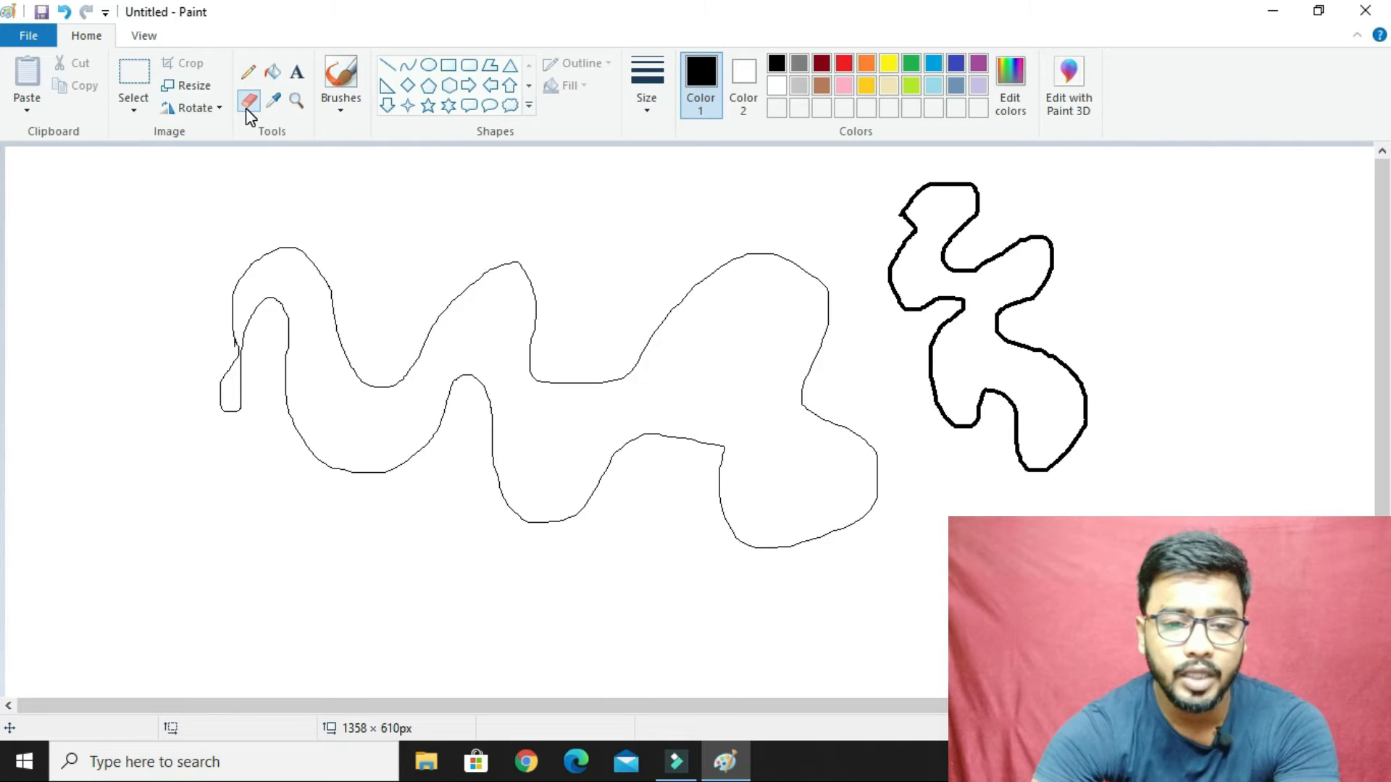
{"action": "mouse_move", "coordinate": [239, 272]}
{"action": "left_mouse_down"}
{"action": "mouse_move", "coordinate": [236, 406]}
{"action": "mouse_move", "coordinate": [216, 413]}
{"action": "mouse_move", "coordinate": [235, 364]}
{"action": "mouse_move", "coordinate": [222, 413]}
{"action": "mouse_move", "coordinate": [234, 418]}
{"action": "mouse_move", "coordinate": [248, 407]}
{"action": "mouse_move", "coordinate": [261, 305]}
{"action": "left_mouse_up"}
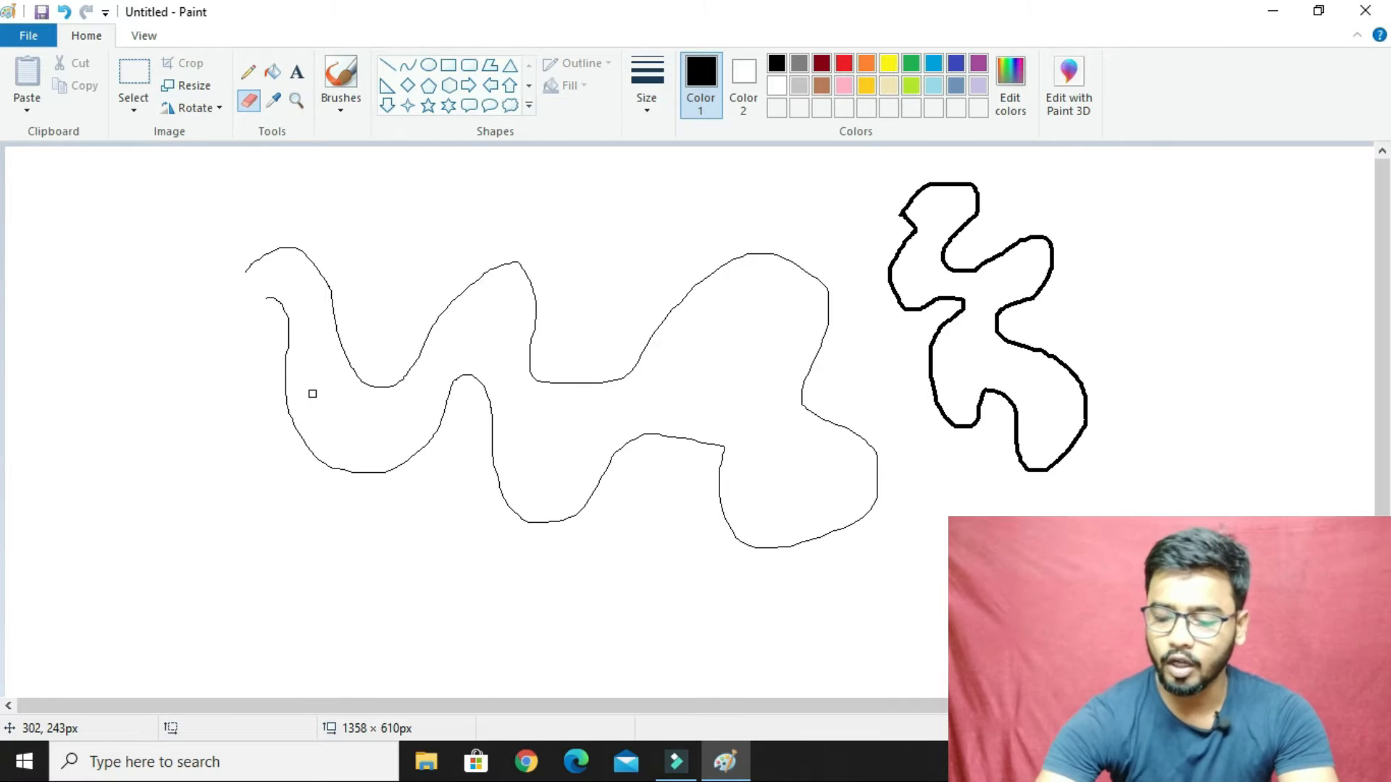
{"action": "key", "text": "ctrl+plus"}
{"action": "key", "text": "ctrl+plus"}
{"action": "key", "text": "ctrl+plus"}
{"action": "key", "text": "ctrl+plus"}
{"action": "key", "text": "ctrl+plus"}
{"action": "key", "text": "ctrl+plus"}
{"action": "key", "text": "ctrl+plus"}
{"action": "key", "text": "ctrl+plus"}
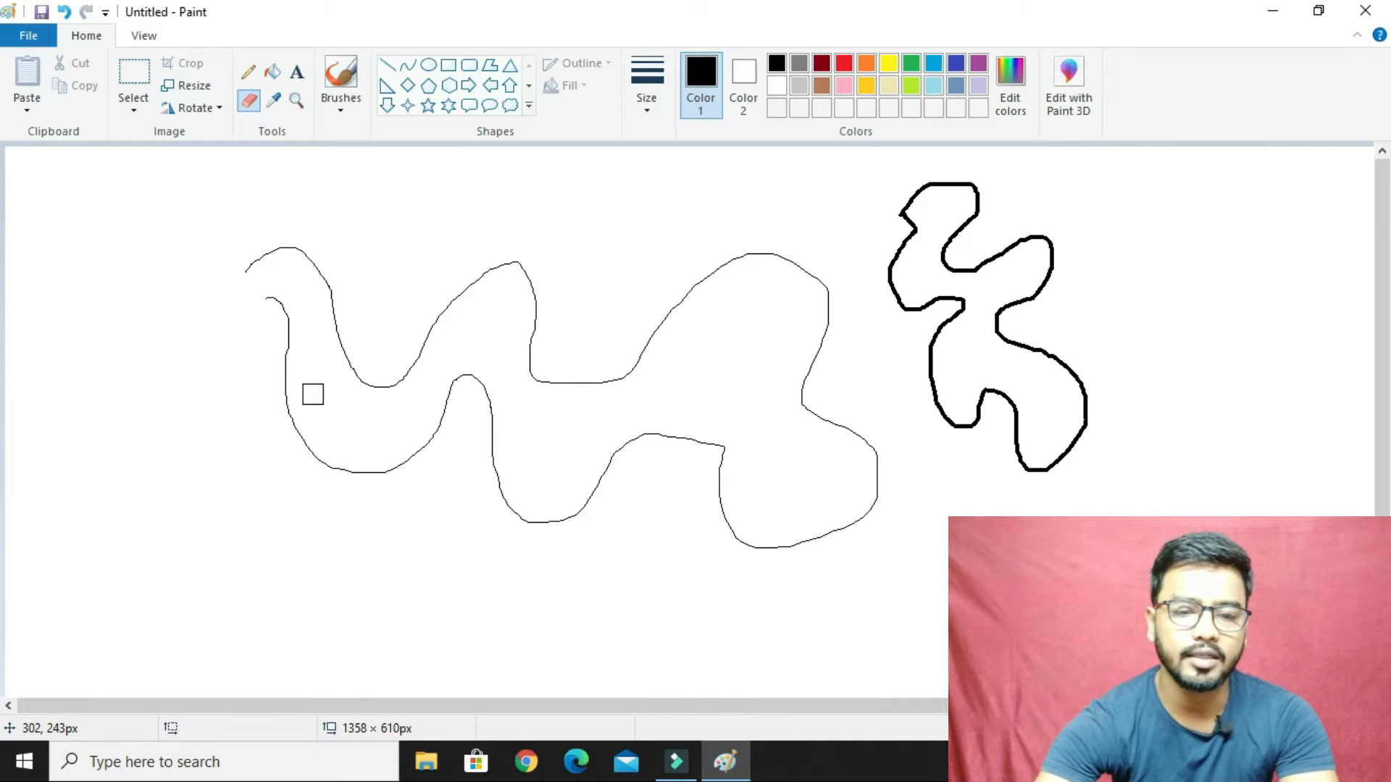
{"action": "key", "text": "ctrl+plus"}
{"action": "key", "text": "ctrl+plus"}
{"action": "key", "text": "ctrl+plus"}
{"action": "key", "text": "ctrl+plus"}
{"action": "key", "text": "ctrl+plus"}
{"action": "key", "text": "ctrl+plus"}
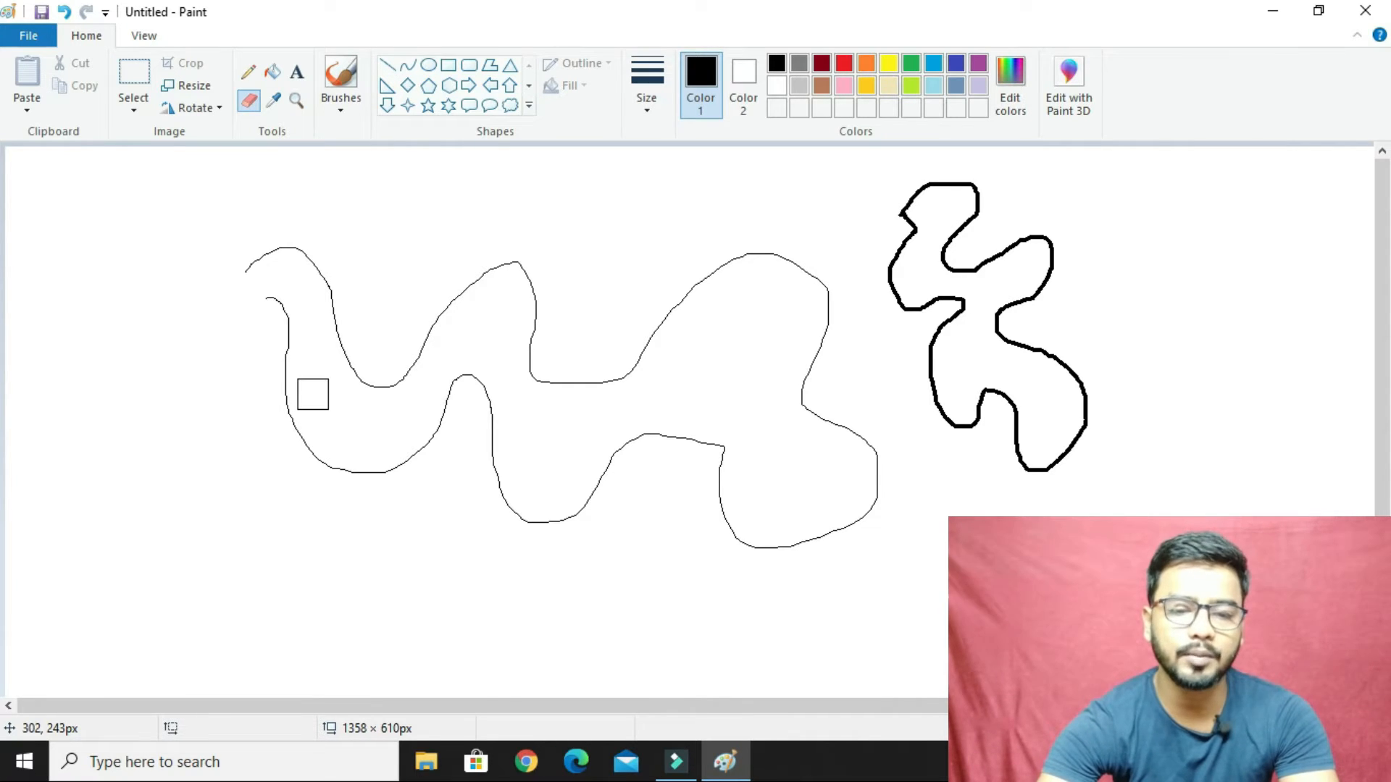
{"action": "key", "text": "ctrl+plus"}
{"action": "key", "text": "ctrl+plus"}
{"action": "key", "text": "ctrl+plus"}
{"action": "key", "text": "ctrl+plus"}
{"action": "key", "text": "ctrl+plus"}
{"action": "key", "text": "ctrl+plus"}
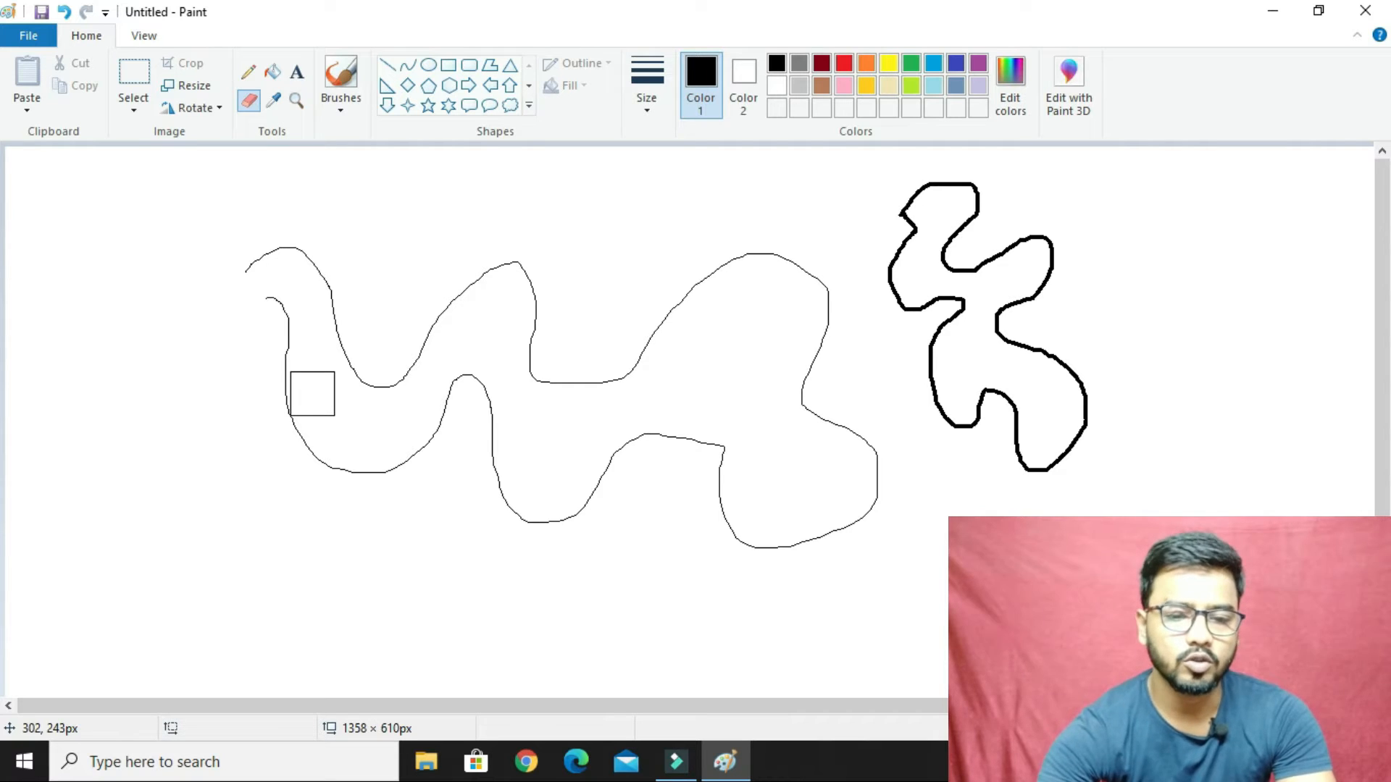
{"action": "mouse_move", "coordinate": [233, 273]}
{"action": "left_mouse_down"}
{"action": "mouse_move", "coordinate": [272, 256]}
{"action": "mouse_move", "coordinate": [332, 285]}
{"action": "mouse_move", "coordinate": [364, 362]}
{"action": "mouse_move", "coordinate": [517, 281]}
{"action": "mouse_move", "coordinate": [529, 359]}
{"action": "mouse_move", "coordinate": [572, 377]}
{"action": "mouse_move", "coordinate": [749, 277]}
{"action": "mouse_move", "coordinate": [803, 293]}
{"action": "mouse_move", "coordinate": [824, 355]}
{"action": "mouse_move", "coordinate": [973, 272]}
{"action": "mouse_move", "coordinate": [902, 343]}
{"action": "mouse_move", "coordinate": [937, 380]}
{"action": "mouse_move", "coordinate": [1144, 366]}
{"action": "mouse_move", "coordinate": [1038, 341]}
{"action": "mouse_move", "coordinate": [1038, 377]}
{"action": "mouse_move", "coordinate": [938, 453]}
{"action": "mouse_move", "coordinate": [997, 489]}
{"action": "mouse_move", "coordinate": [1059, 413]}
{"action": "left_mouse_up"}
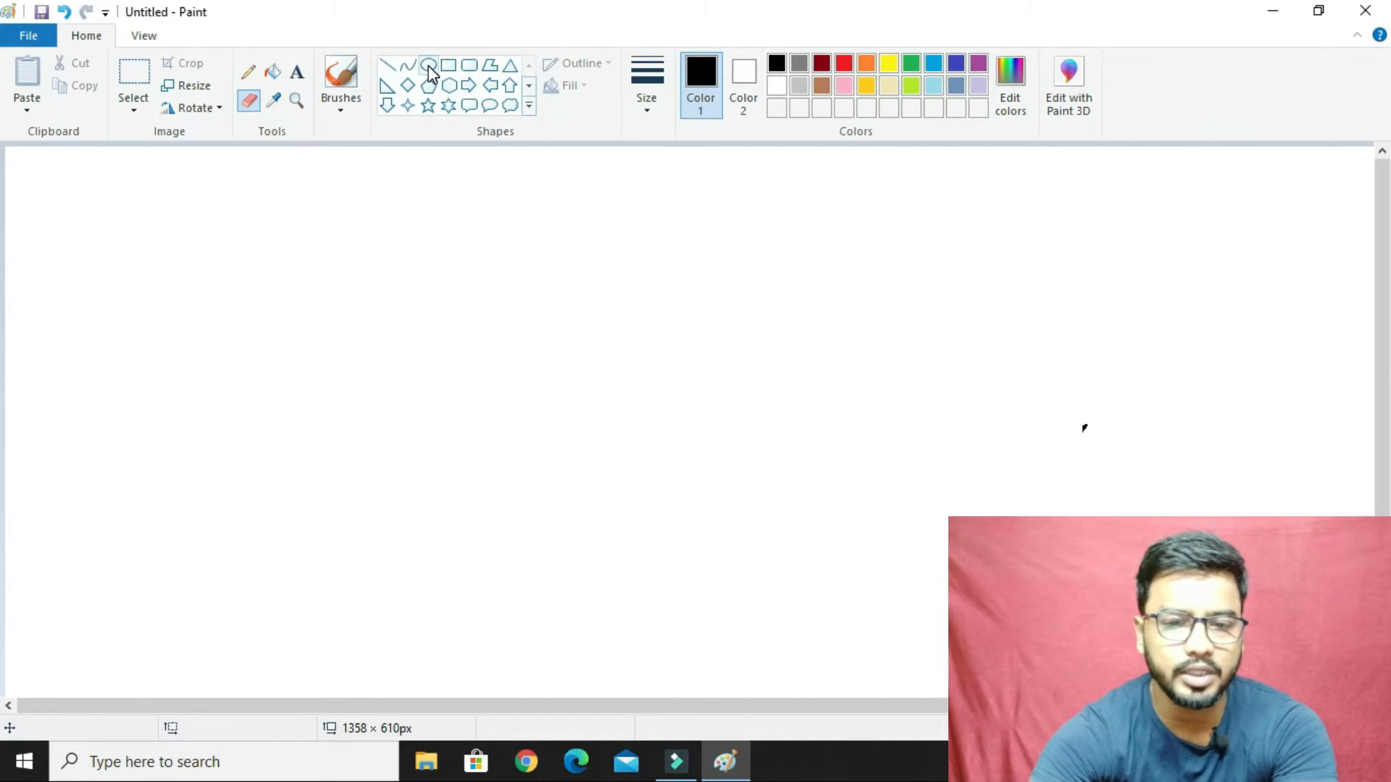
Draw a row of shapes across the canvas: a circle about 194 × 192 px, a rounded rectangular callout and a right triangle.
{"action": "left_click", "coordinate": [428, 65]}
{"action": "left_click_drag", "start_coordinate": [150, 247], "coordinate": [348, 443]}
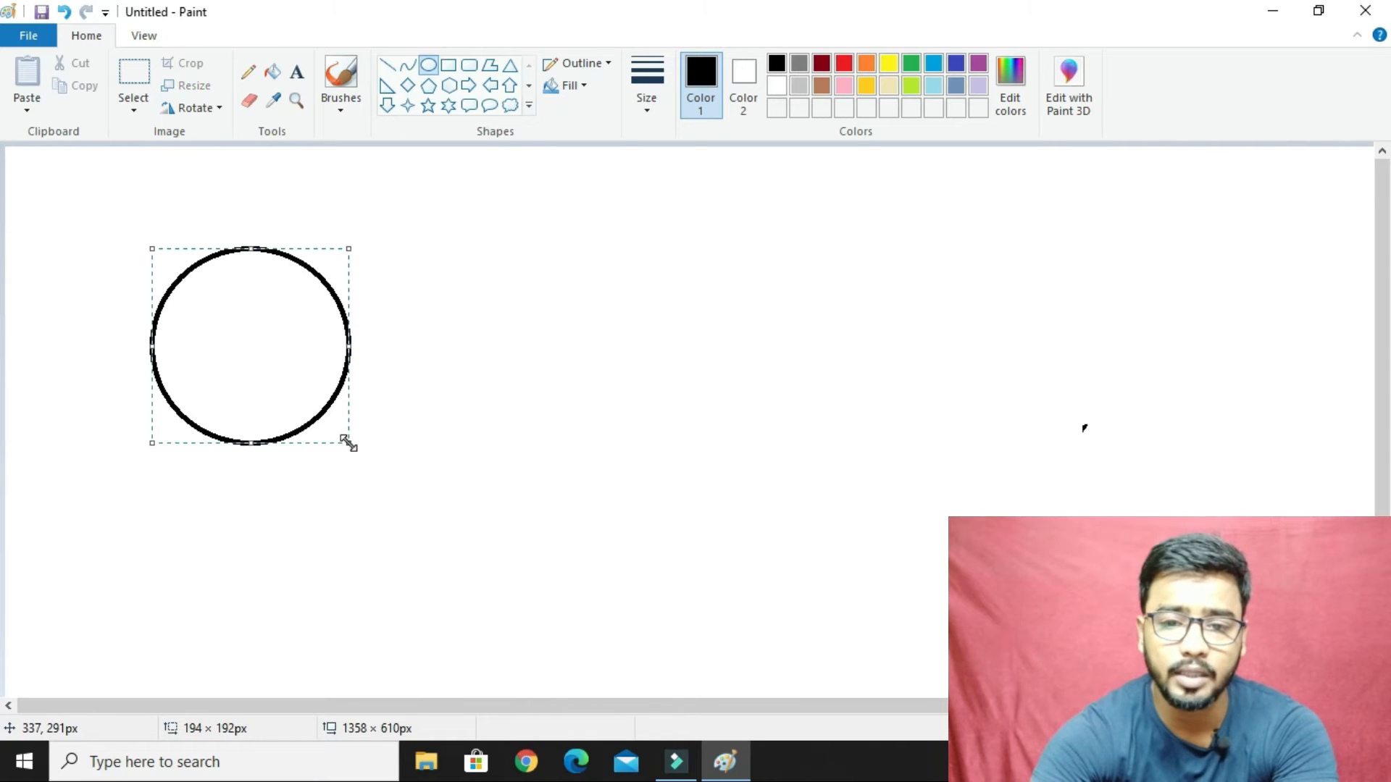
{"action": "left_click", "coordinate": [469, 105]}
{"action": "left_click_drag", "start_coordinate": [562, 262], "coordinate": [770, 468]}
{"action": "left_click", "coordinate": [387, 85]}
{"action": "left_click_drag", "start_coordinate": [867, 260], "coordinate": [1104, 452]}
Draw a triangle with the Polygon shape below the circle, and a cloud callout about 240 × 198 px below the right triangle.
{"action": "left_click", "coordinate": [490, 65]}
{"action": "mouse_move", "coordinate": [346, 455]}
{"action": "left_mouse_down"}
{"action": "mouse_move", "coordinate": [478, 634]}
{"action": "mouse_move", "coordinate": [497, 639]}
{"action": "mouse_move", "coordinate": [282, 645]}
{"action": "left_mouse_up"}
{"action": "mouse_move", "coordinate": [282, 644]}
{"action": "left_mouse_down"}
{"action": "mouse_move", "coordinate": [283, 576]}
{"action": "mouse_move", "coordinate": [348, 455]}
{"action": "left_mouse_up"}
{"action": "left_click", "coordinate": [512, 107]}
{"action": "left_click_drag", "start_coordinate": [722, 507], "coordinate": [967, 706]}
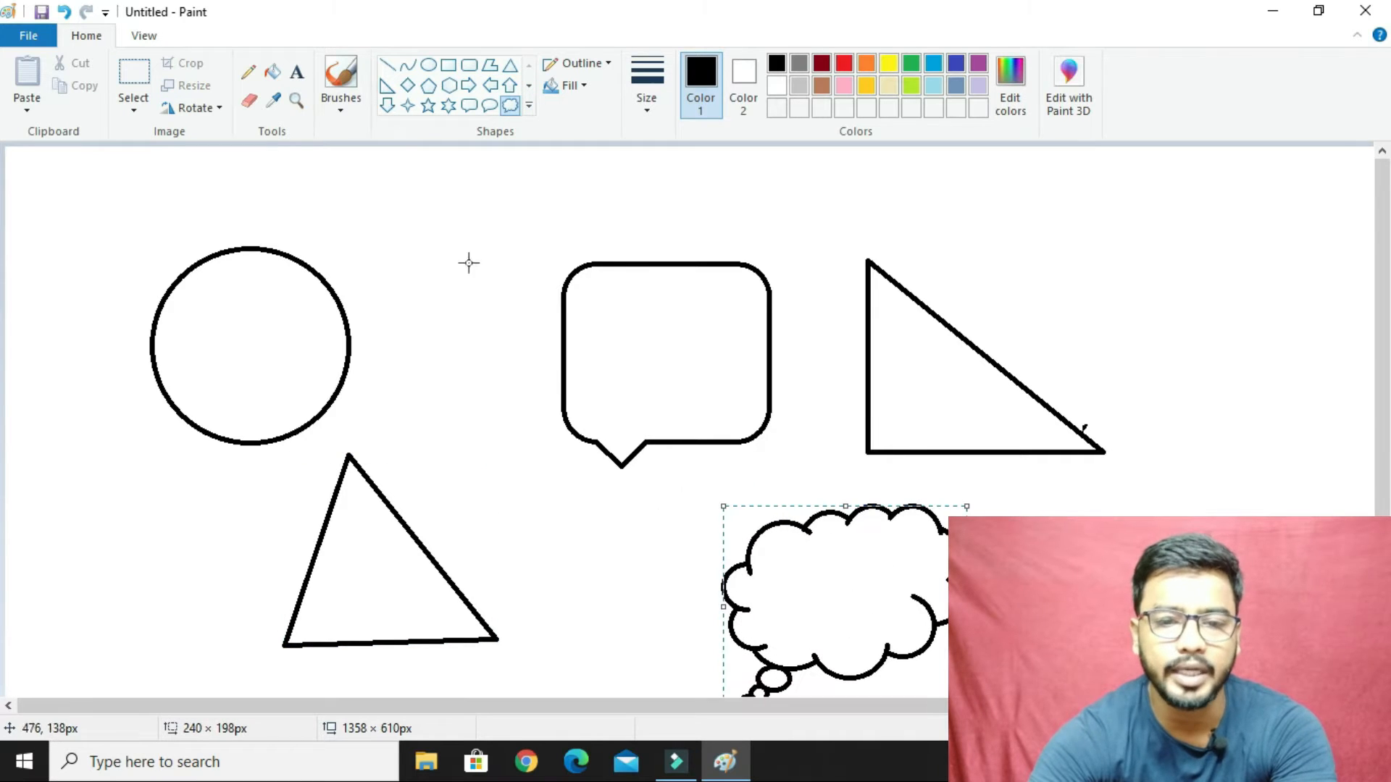
Draw a down arrow between the circle and the rounded callout, and a six-point star about 173 × 197 px left of the polygon triangle.
{"action": "left_click", "coordinate": [386, 106]}
{"action": "left_click_drag", "start_coordinate": [408, 191], "coordinate": [515, 414]}
{"action": "left_click", "coordinate": [449, 106]}
{"action": "left_click_drag", "start_coordinate": [22, 481], "coordinate": [198, 681]}
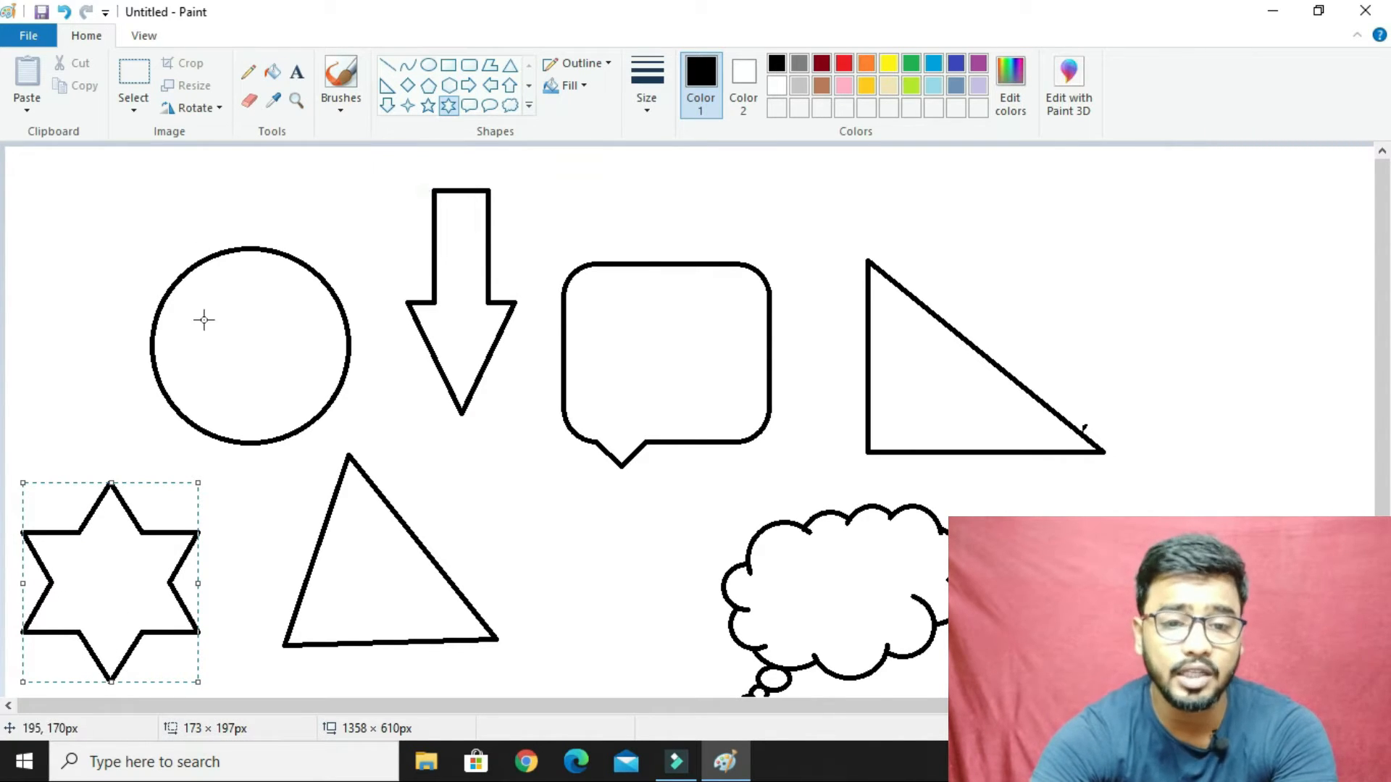
Fill the circle with green.
{"action": "left_click", "coordinate": [271, 76]}
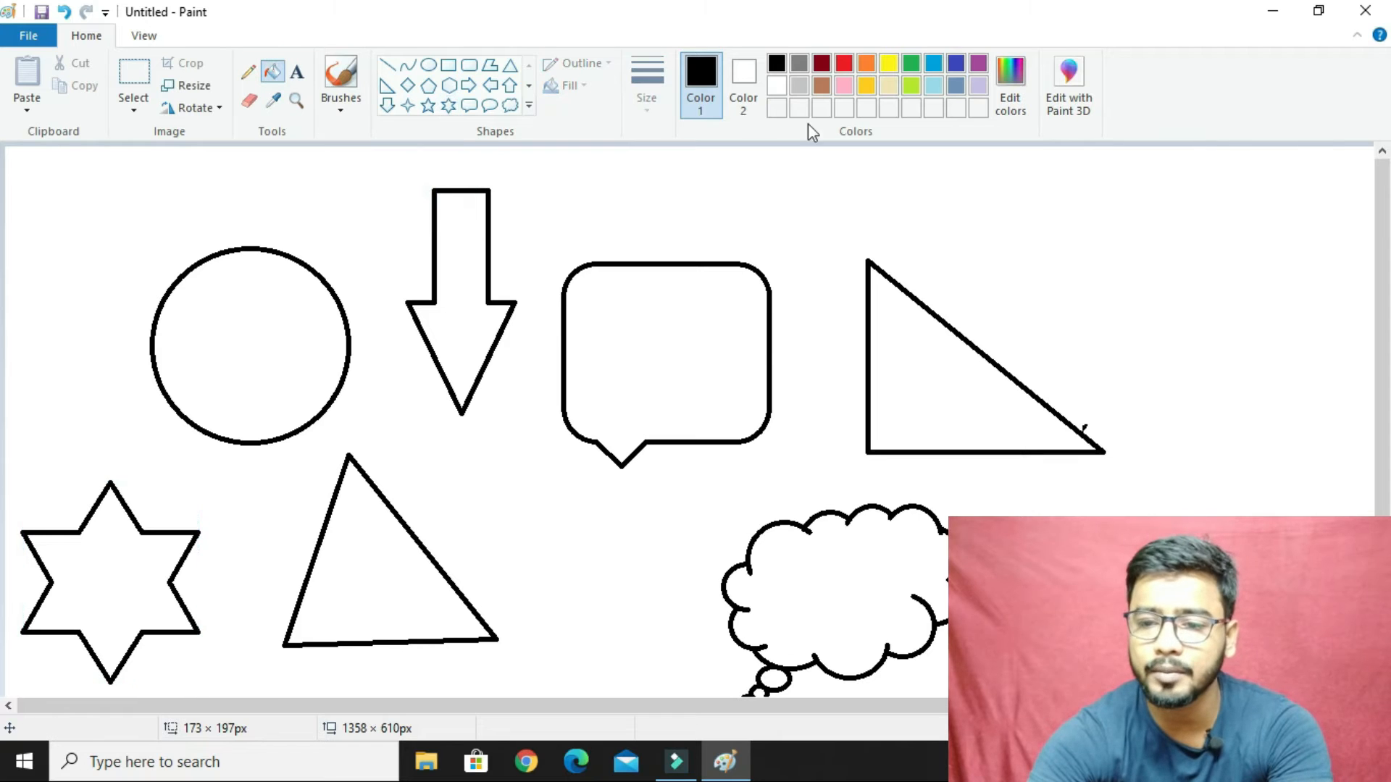
{"action": "left_click", "coordinate": [913, 63]}
{"action": "left_click", "coordinate": [232, 311]}
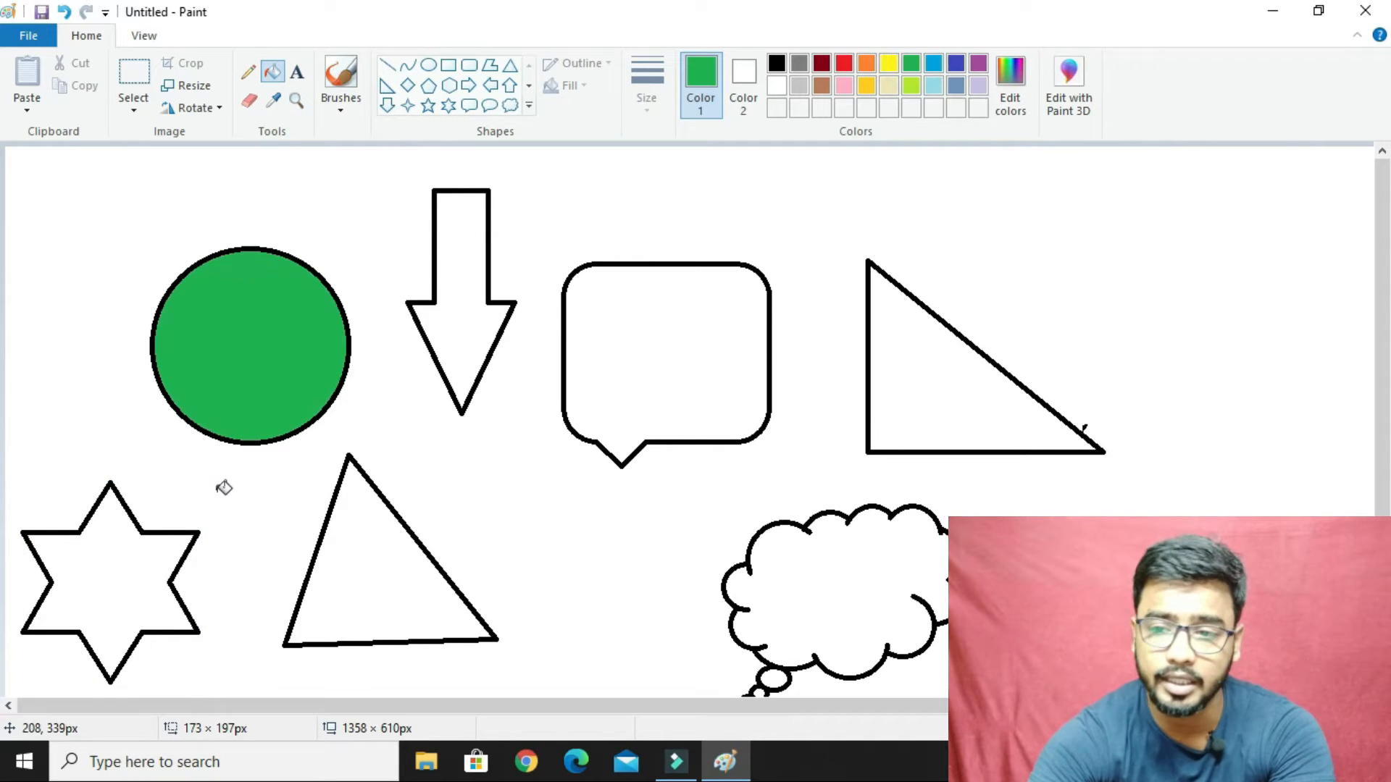
Fill the right triangle with indigo blue and the rounded rectangular callout with purple.
{"action": "left_click", "coordinate": [956, 64]}
{"action": "left_click", "coordinate": [957, 359]}
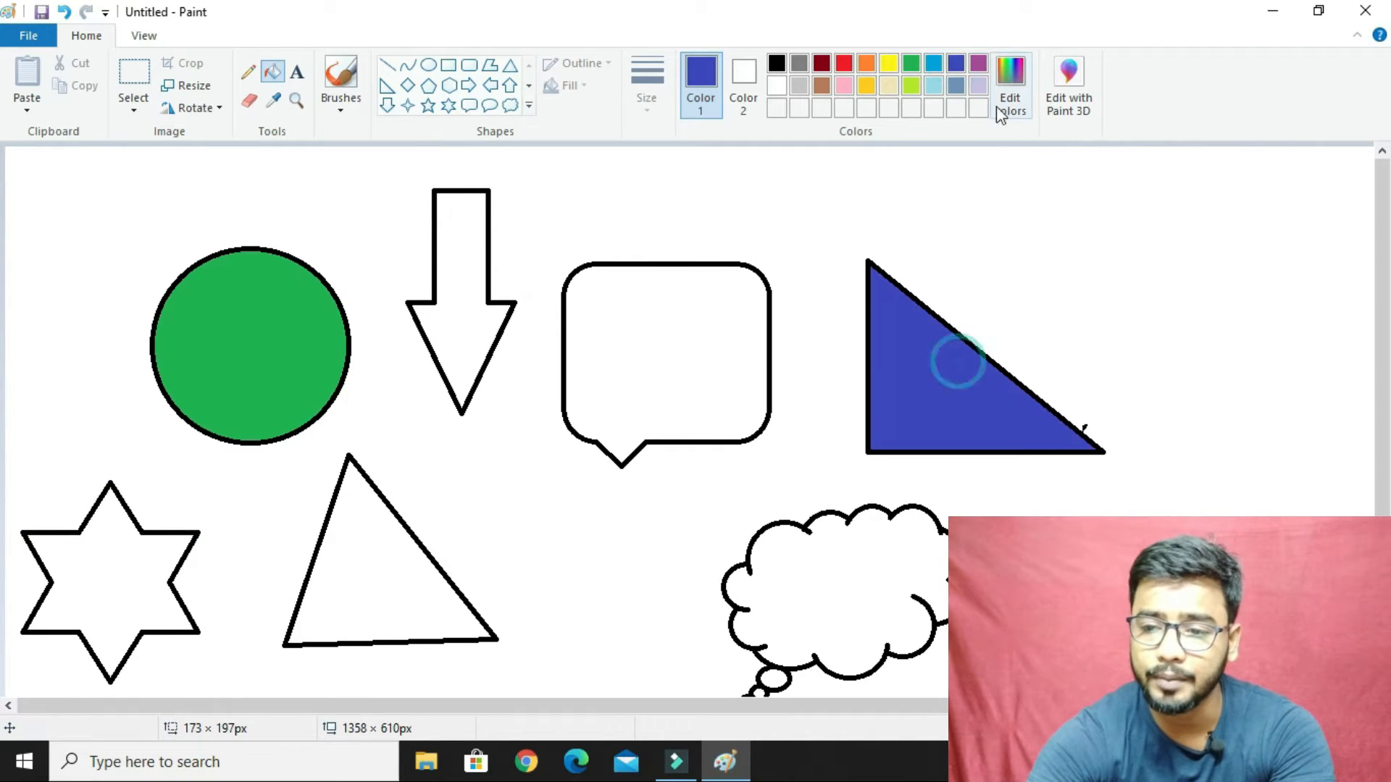
{"action": "left_click", "coordinate": [978, 65]}
{"action": "left_click", "coordinate": [707, 387]}
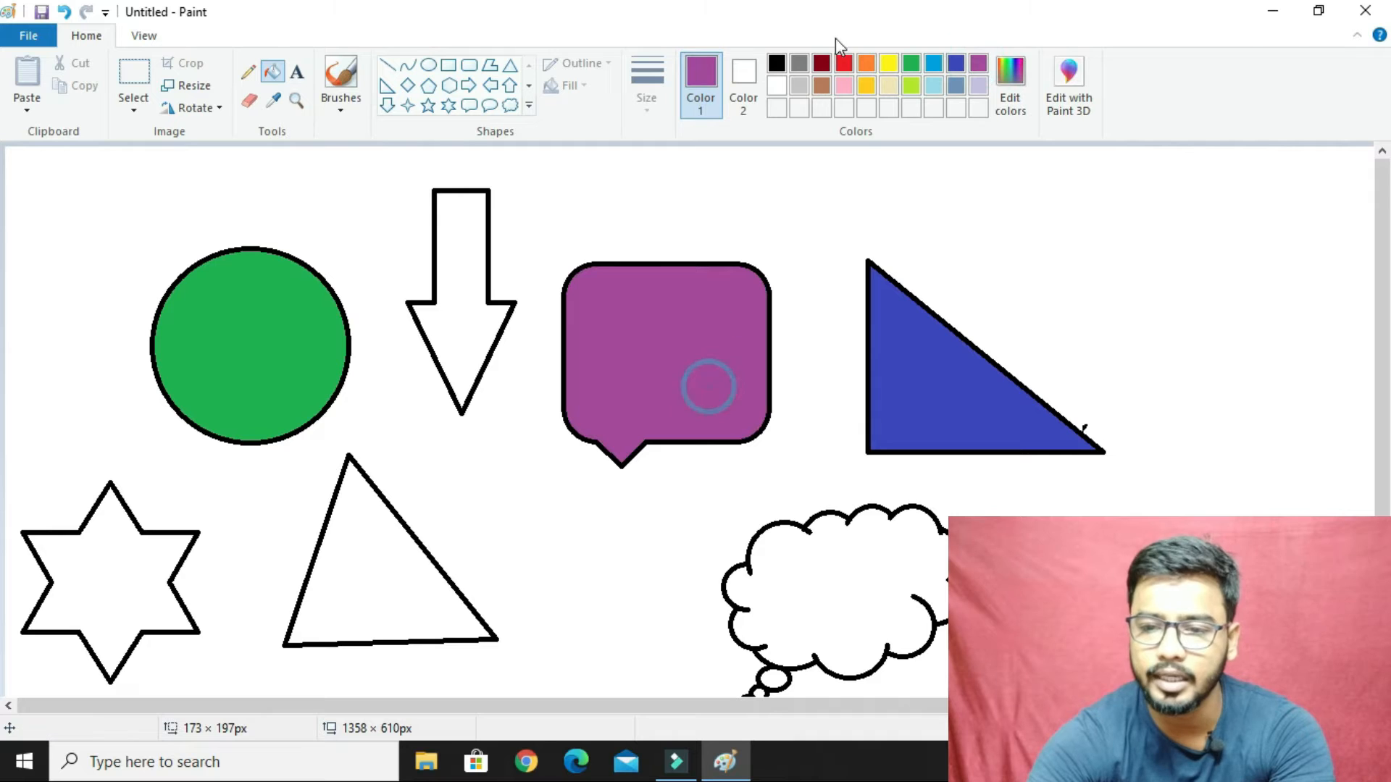
Fill the down arrow with brown and the cloud callout's body with red.
{"action": "left_click", "coordinate": [821, 85]}
{"action": "left_click", "coordinate": [479, 255]}
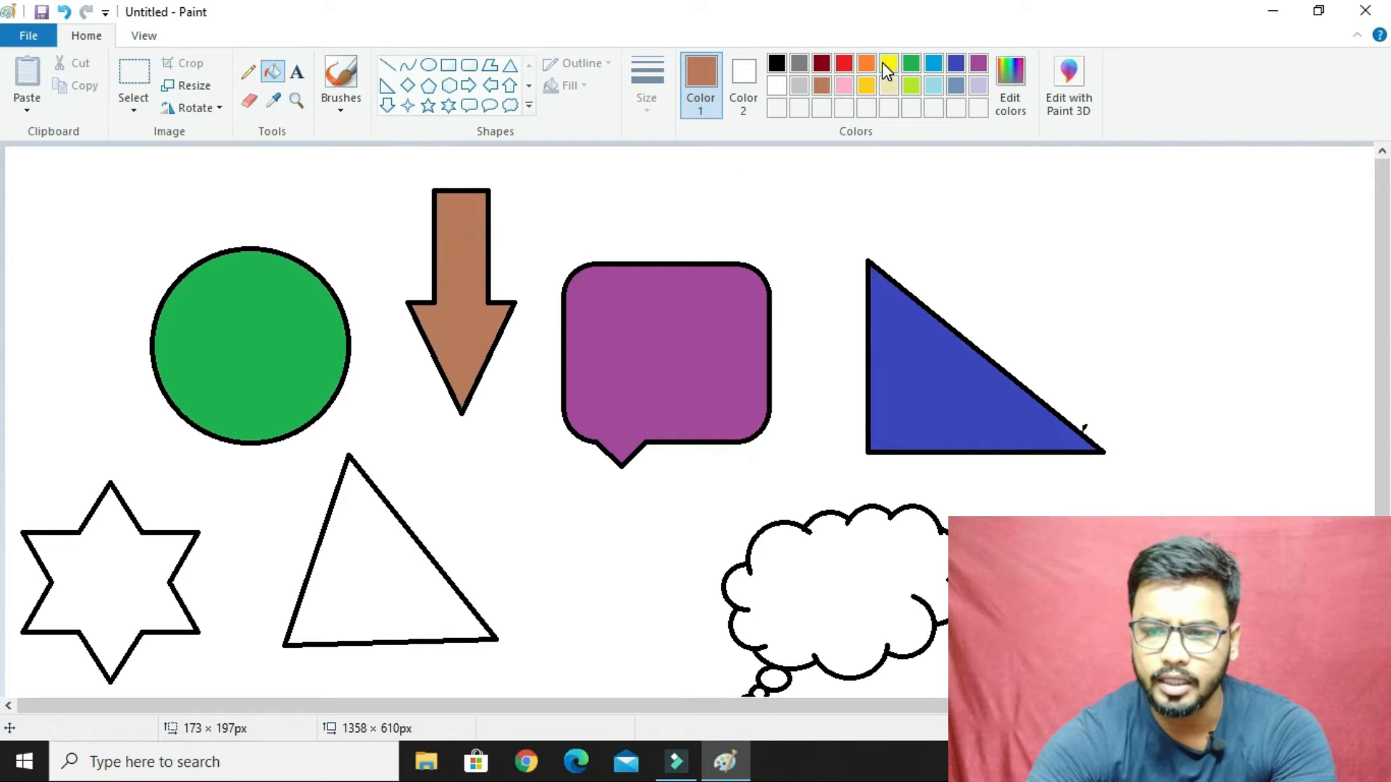
{"action": "left_click", "coordinate": [845, 63]}
{"action": "left_click", "coordinate": [840, 579]}
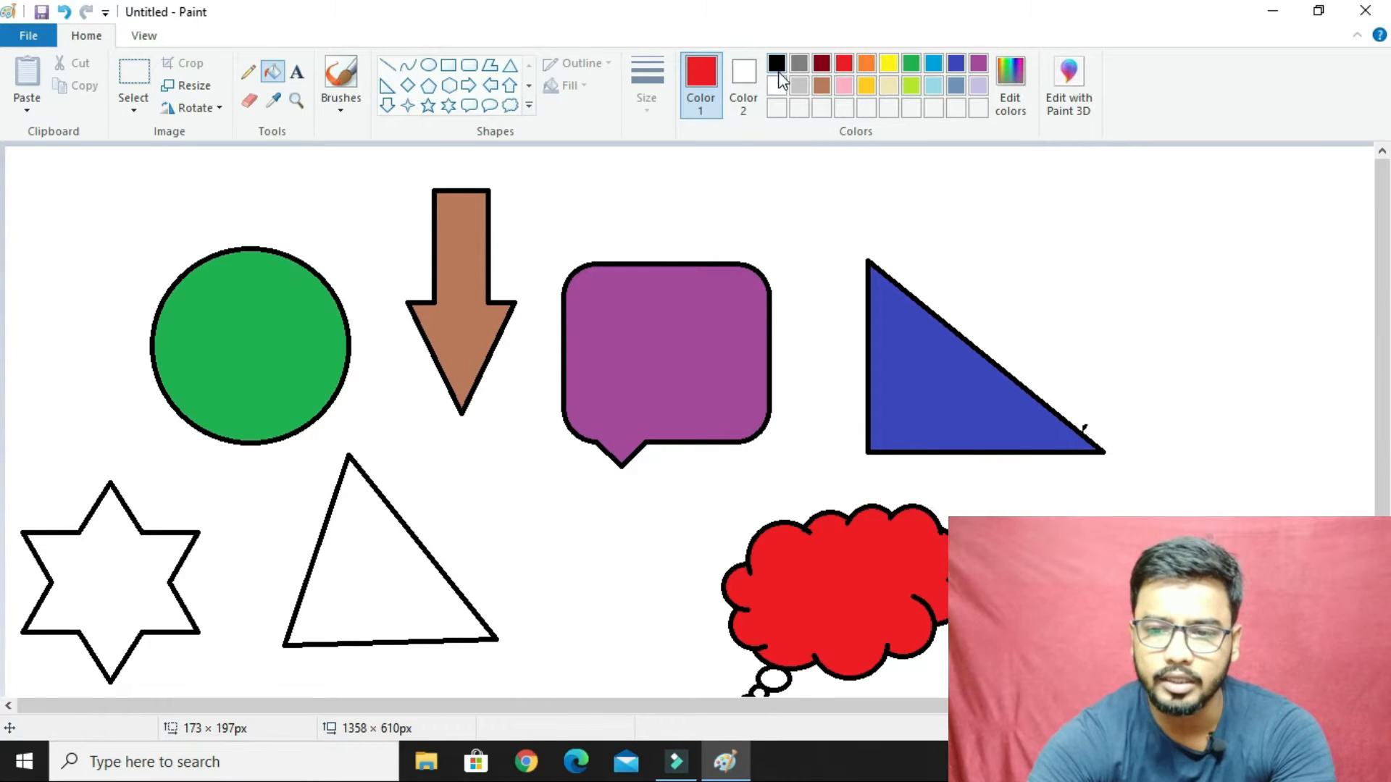
Fill the polygon triangle with turquoise blue and the six-point star with green.
{"action": "left_click", "coordinate": [934, 63]}
{"action": "left_click", "coordinate": [391, 572]}
{"action": "left_click", "coordinate": [911, 64]}
{"action": "left_click", "coordinate": [120, 569]}
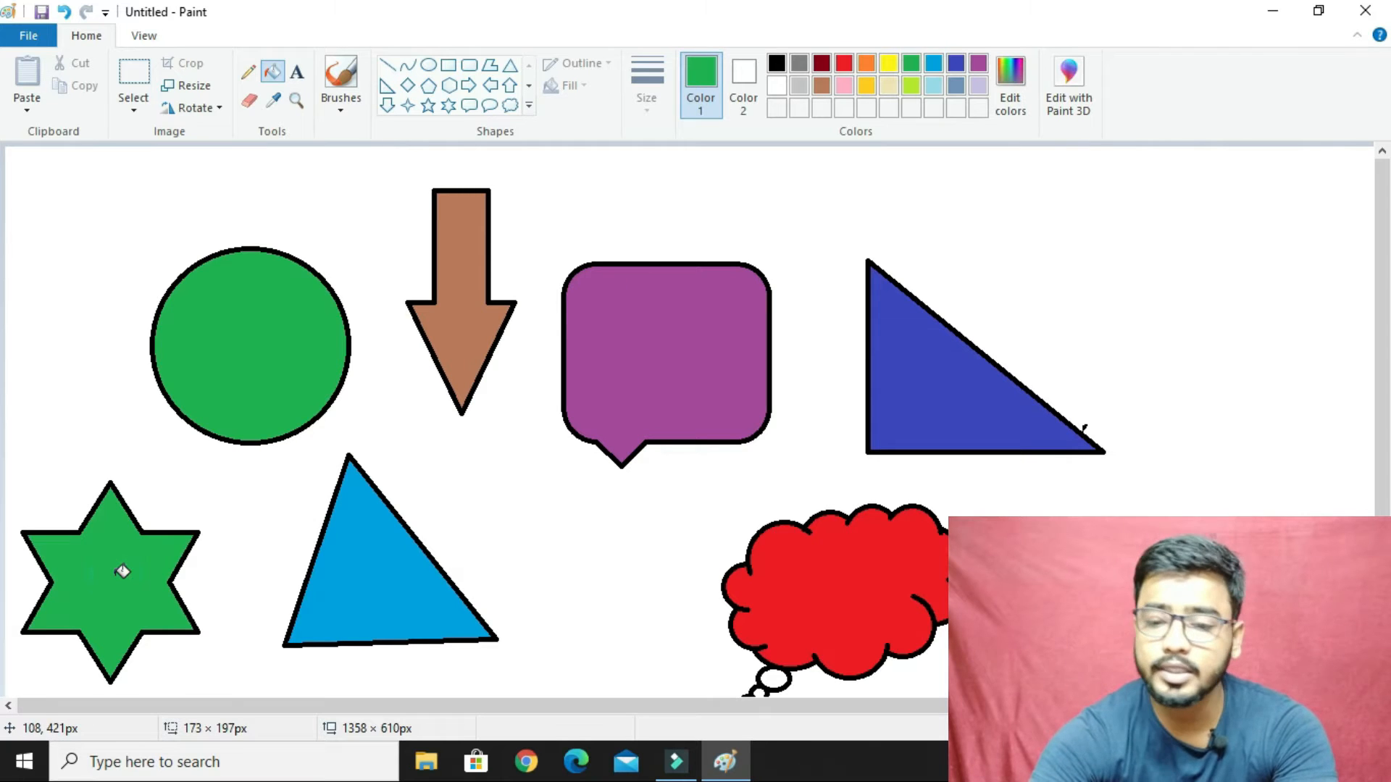
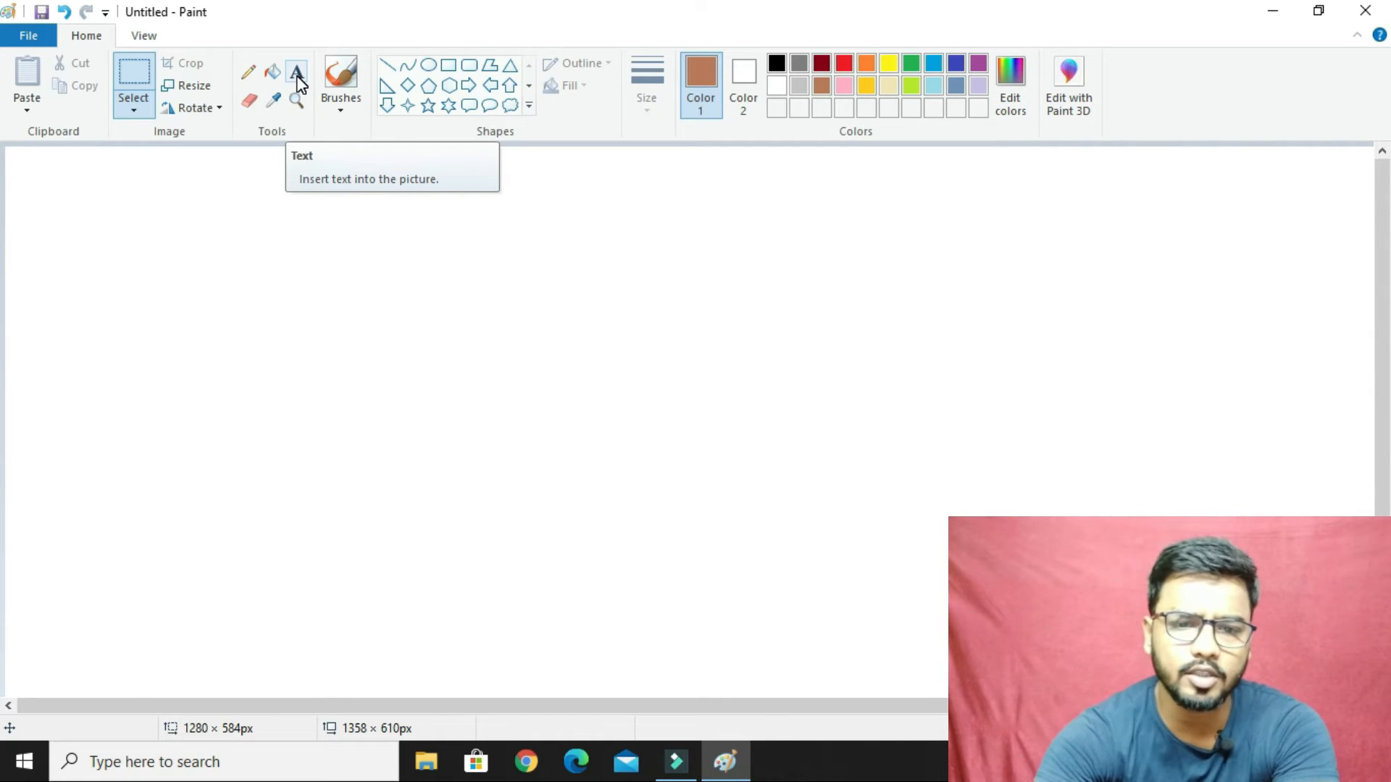
Insert the text "ECC Education" into the upper part of the blank canvas with the Text tool.
{"action": "left_click", "coordinate": [297, 75]}
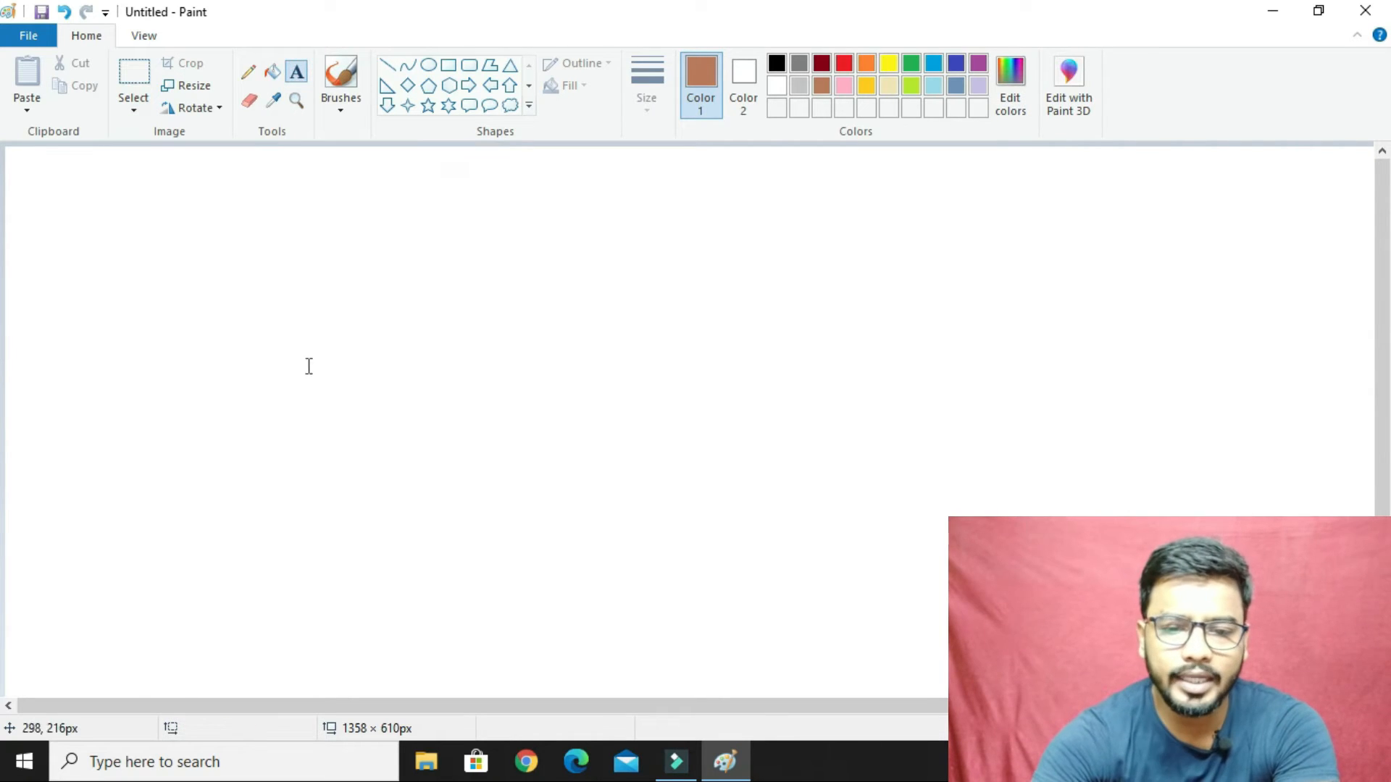
{"action": "left_click", "coordinate": [383, 304]}
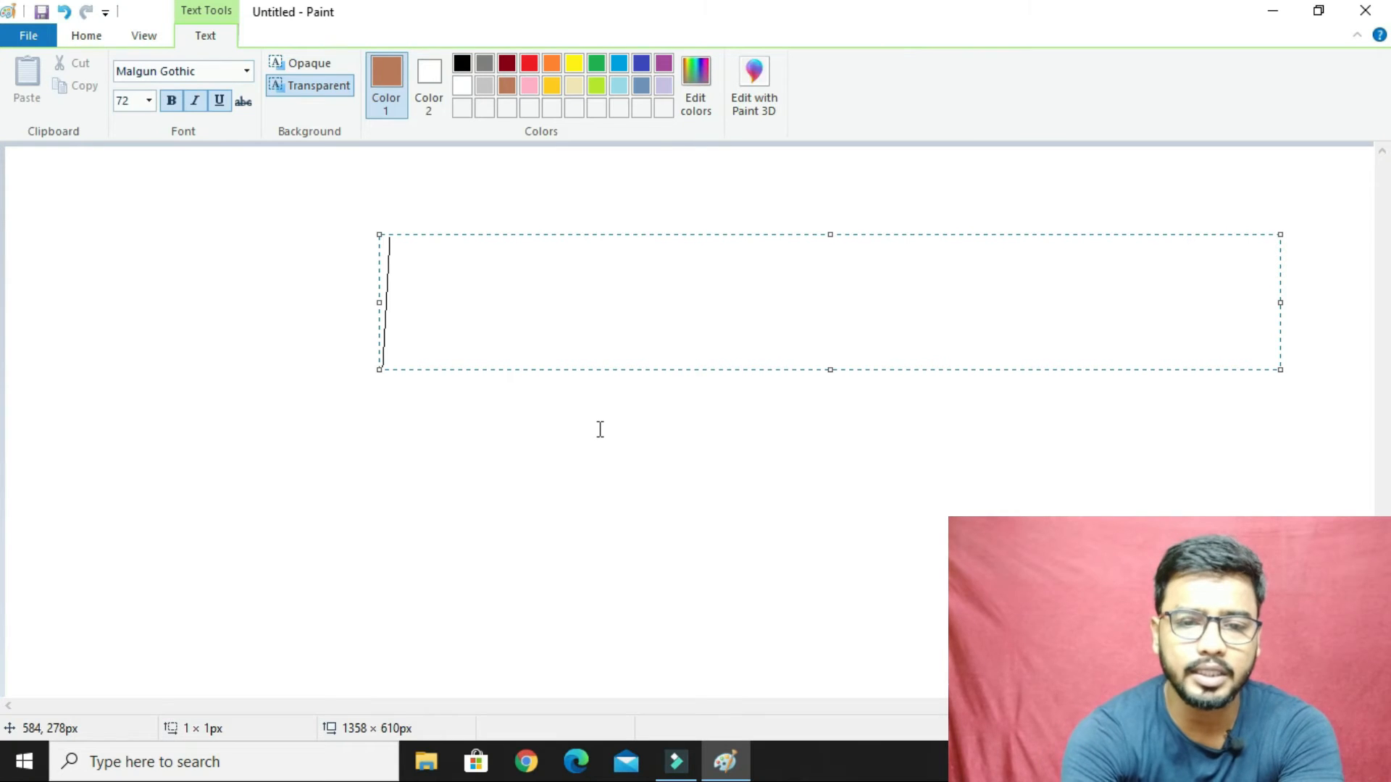
{"action": "type", "text": "ECC E"}
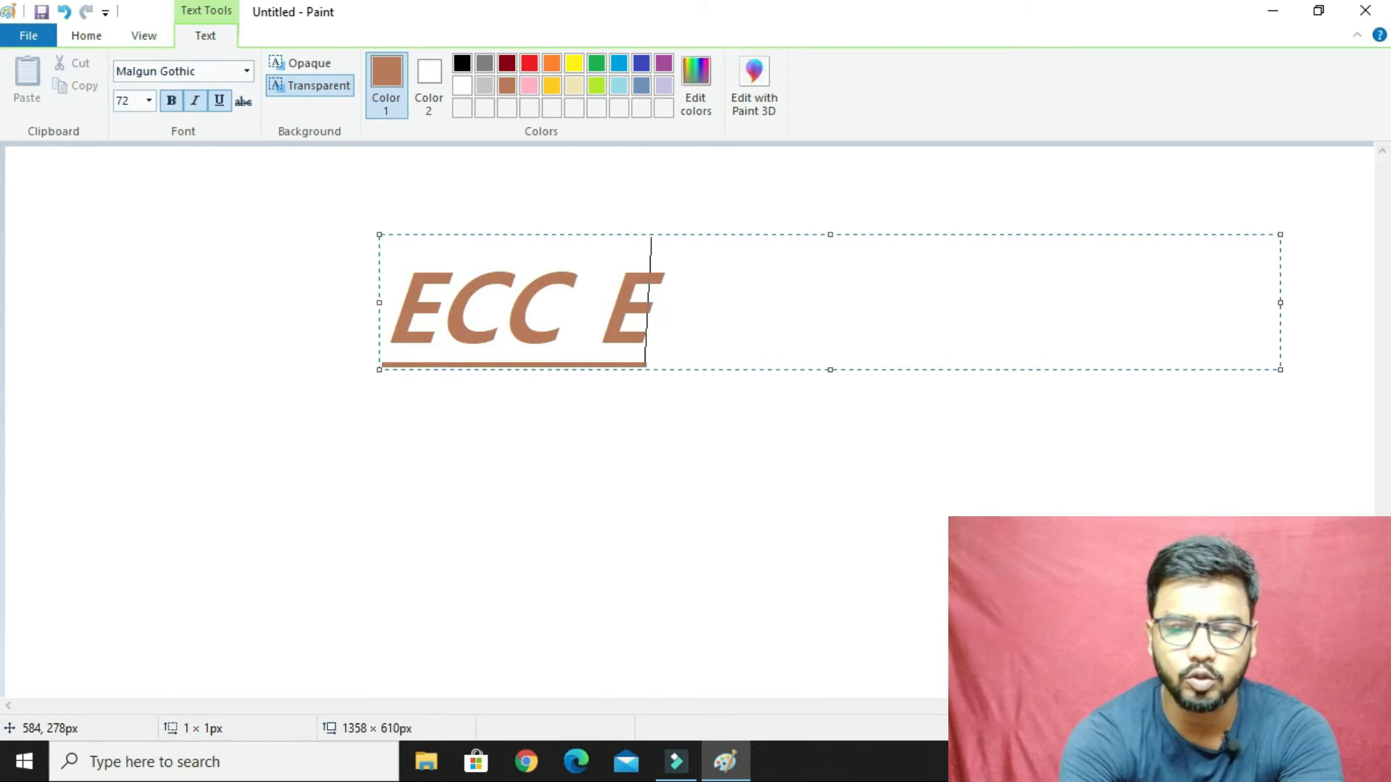
{"action": "type", "text": "ducation"}
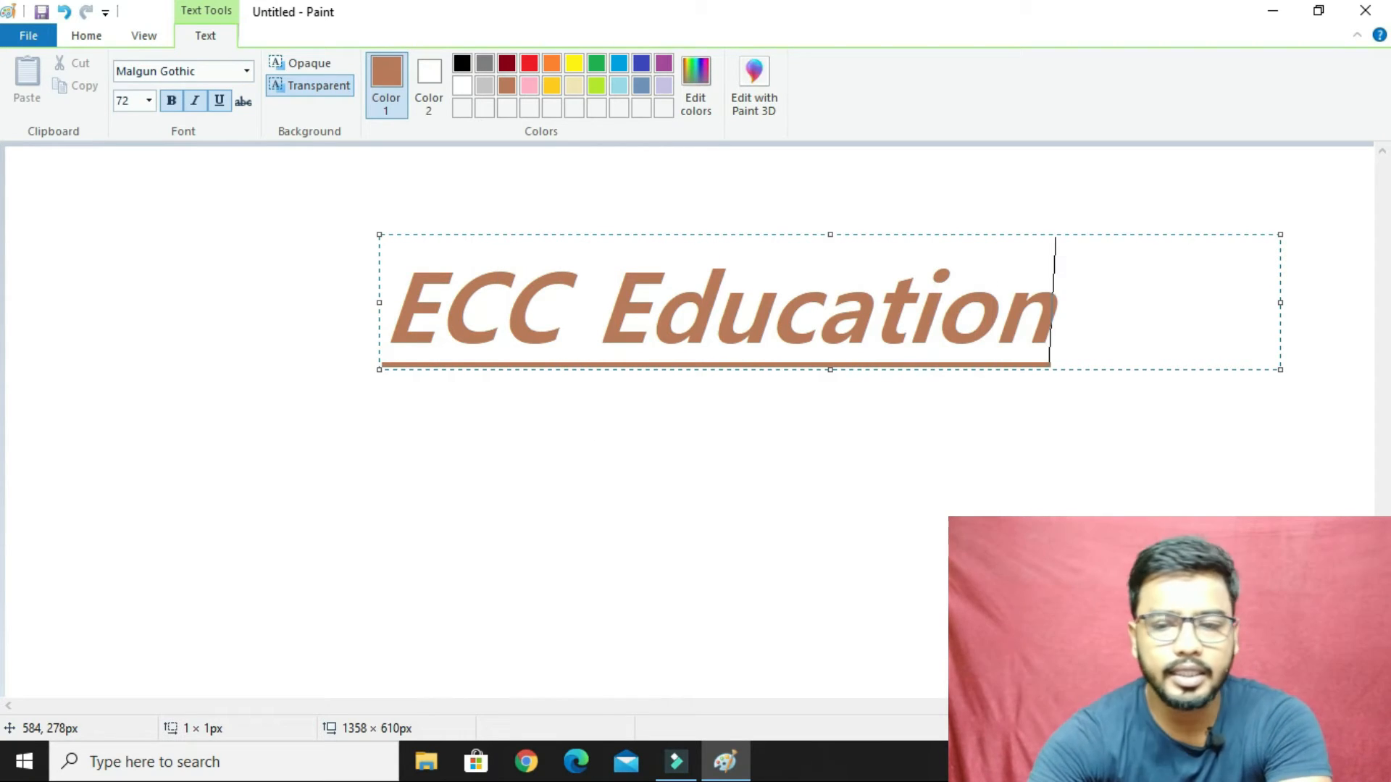
Change the "ECC Education" text to the Jokerman font, trying size 12 before setting it to 48.
{"action": "left_click_drag", "start_coordinate": [1100, 311], "coordinate": [363, 307]}
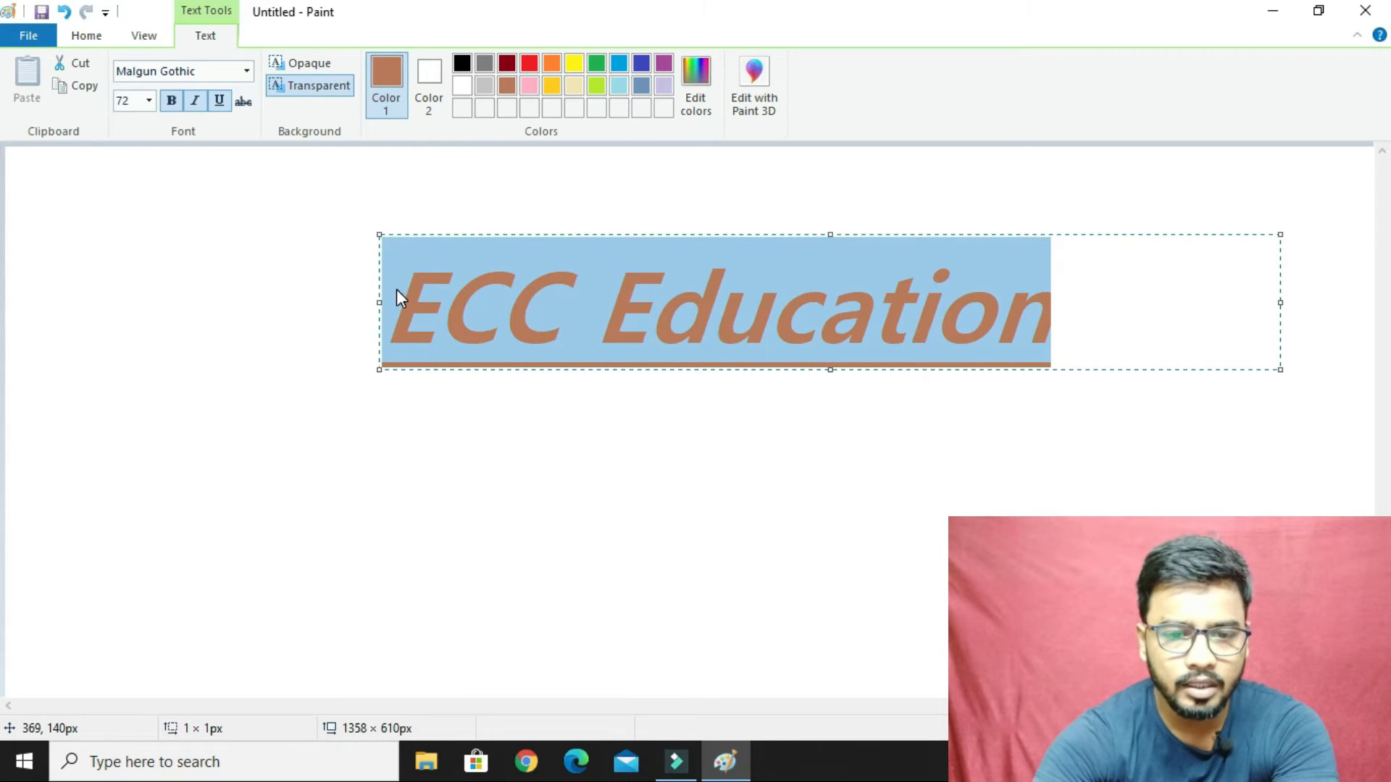
{"action": "left_click", "coordinate": [246, 70]}
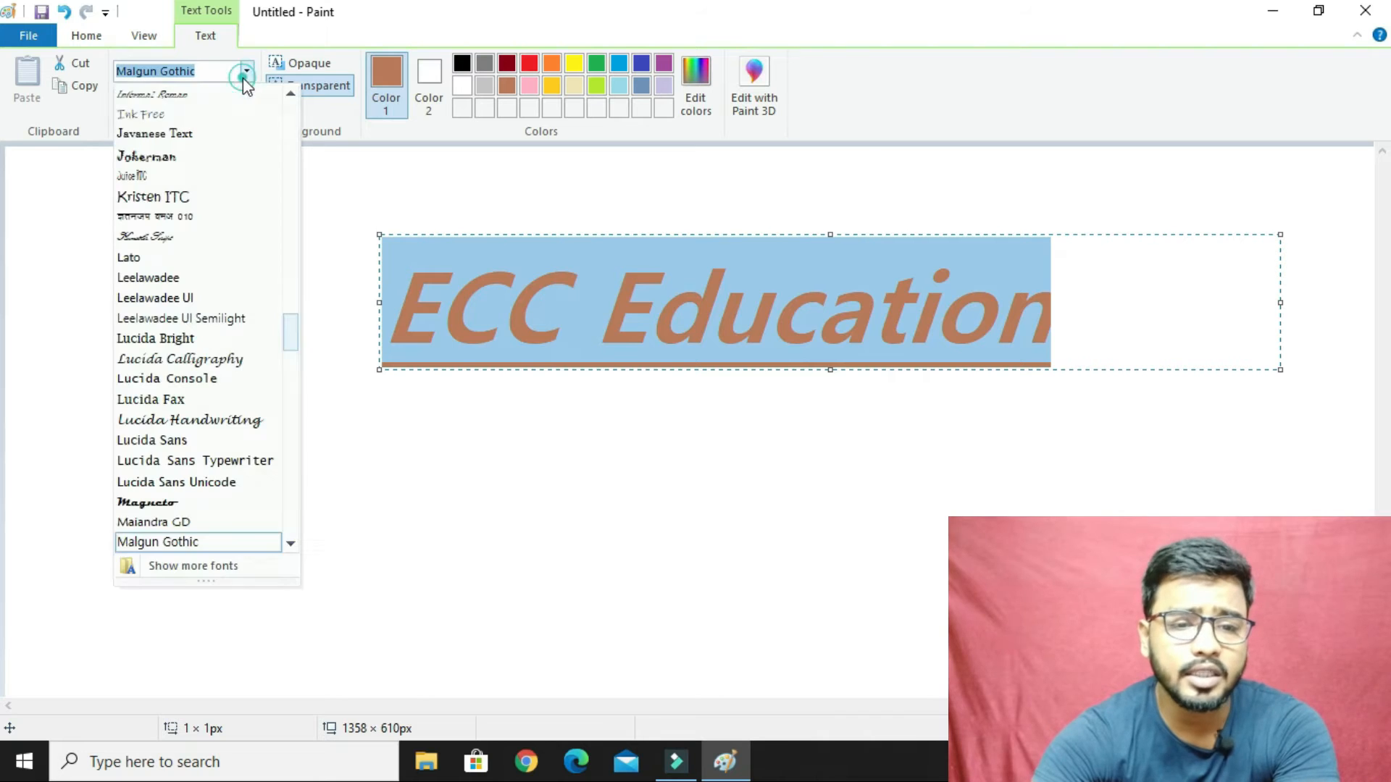
{"action": "left_click", "coordinate": [166, 157]}
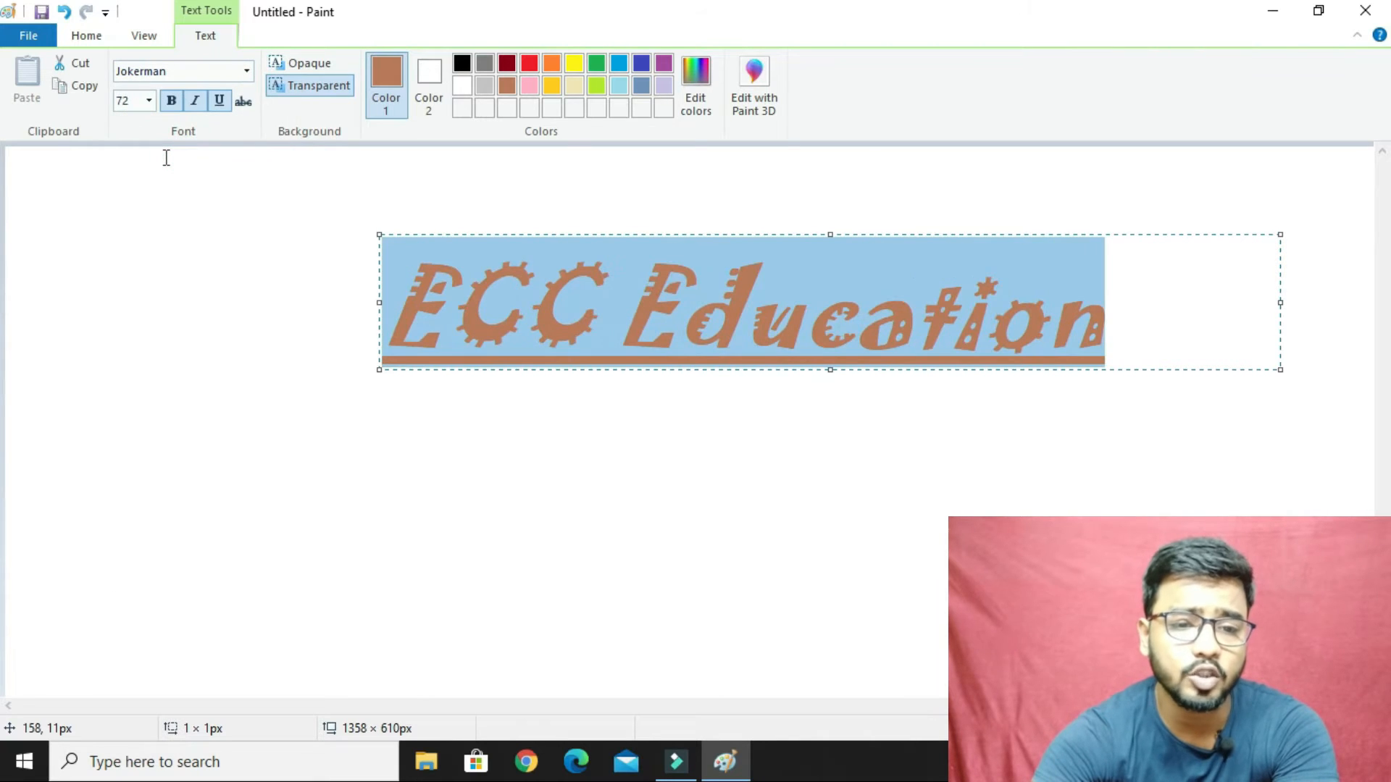
{"action": "left_click", "coordinate": [147, 101]}
{"action": "left_click", "coordinate": [123, 194]}
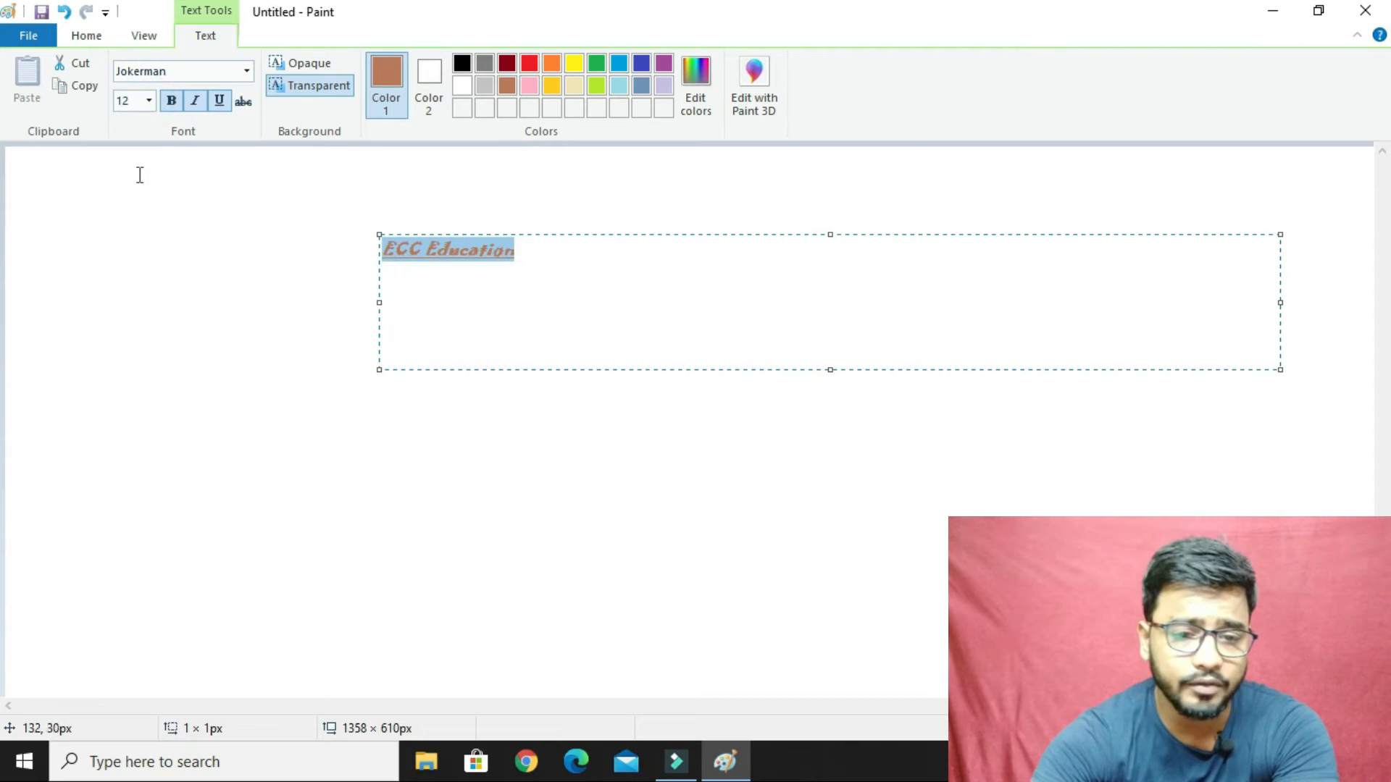
{"action": "left_click", "coordinate": [153, 107]}
{"action": "left_click", "coordinate": [124, 365]}
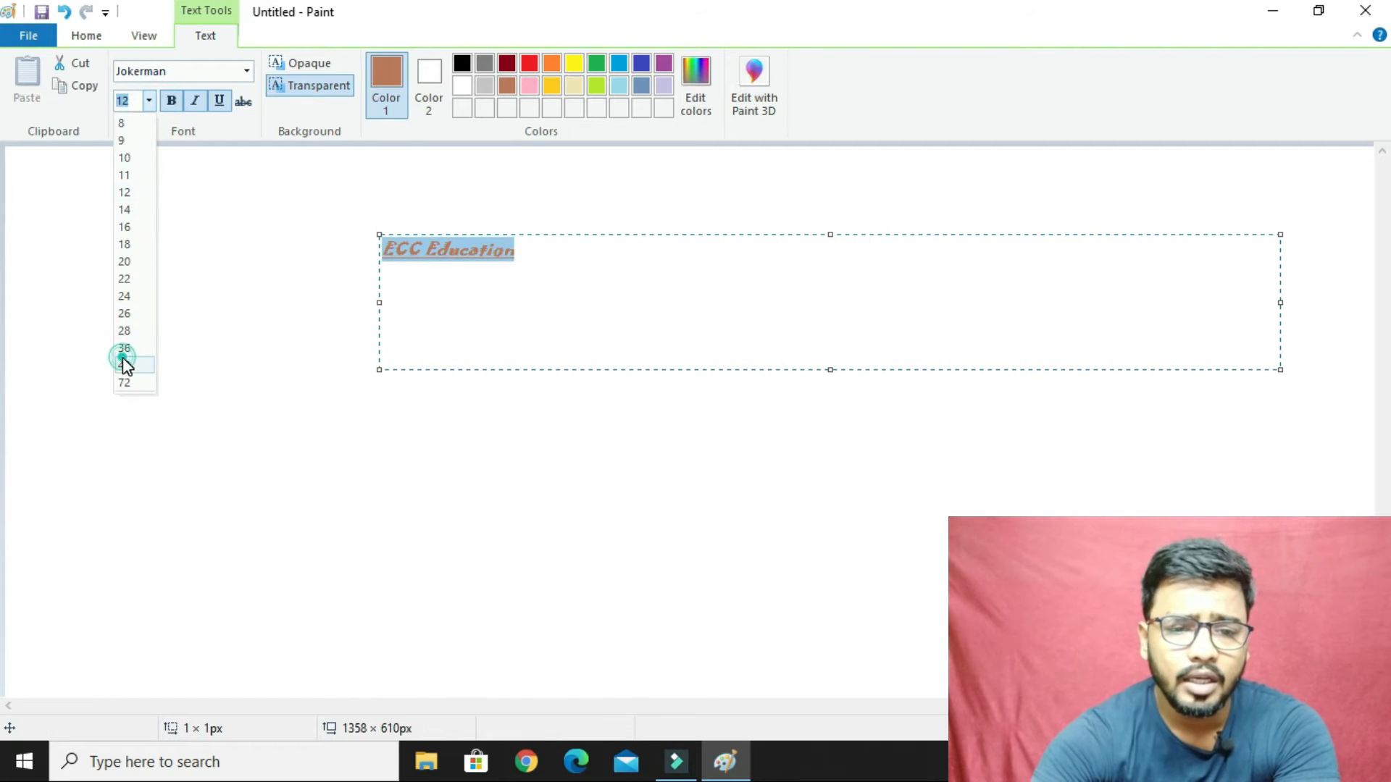
Remove bold, italic and underline from the "ECC Education" text and place it on the canvas.
{"action": "left_click", "coordinate": [179, 101]}
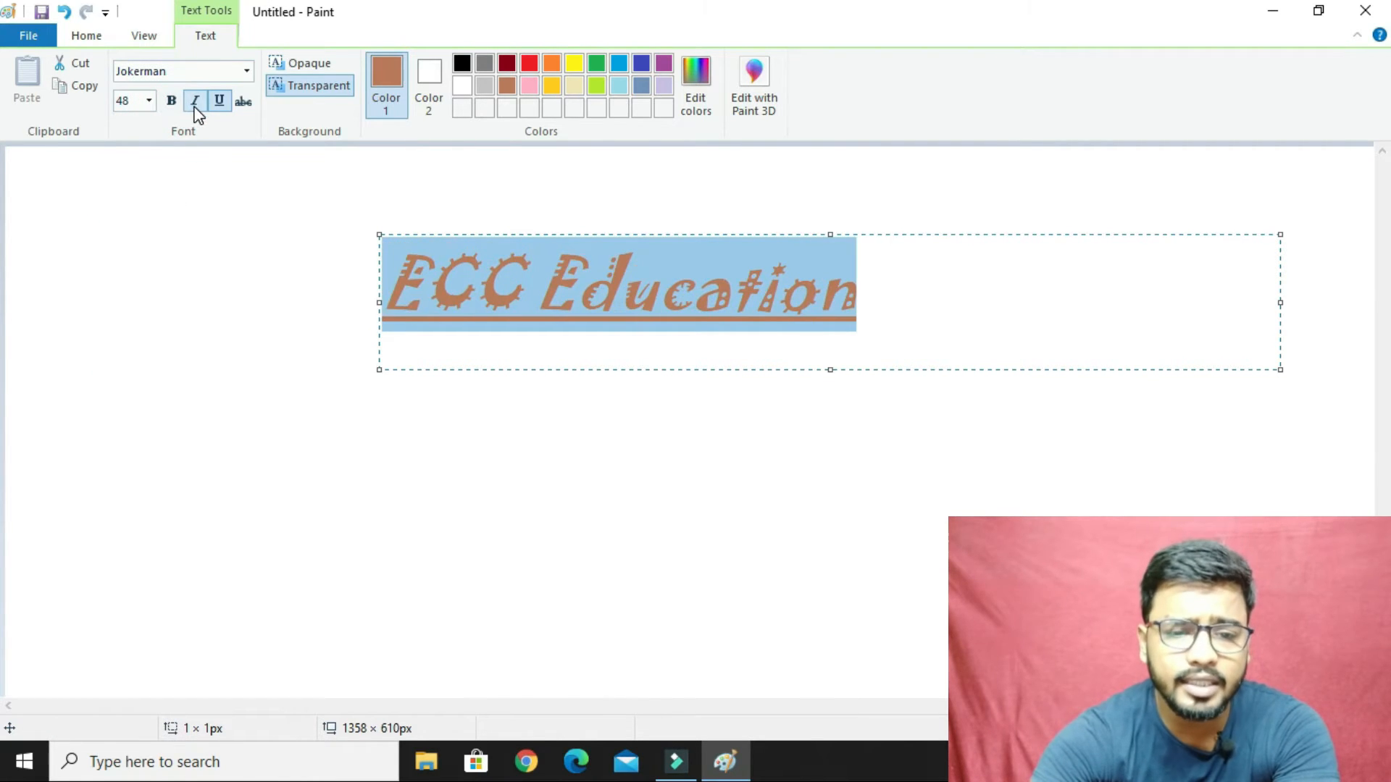
{"action": "left_click", "coordinate": [195, 102]}
{"action": "left_click", "coordinate": [220, 101]}
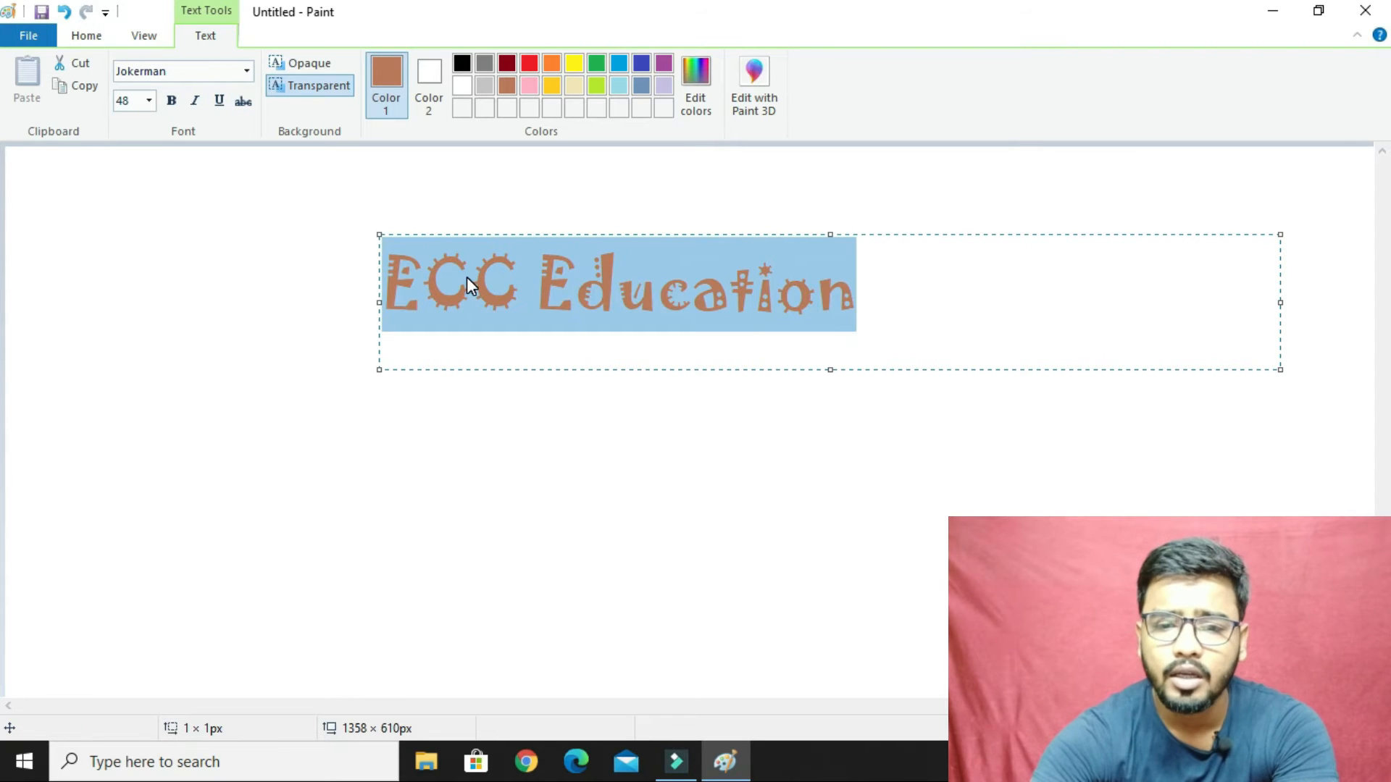
{"action": "left_click", "coordinate": [975, 507]}
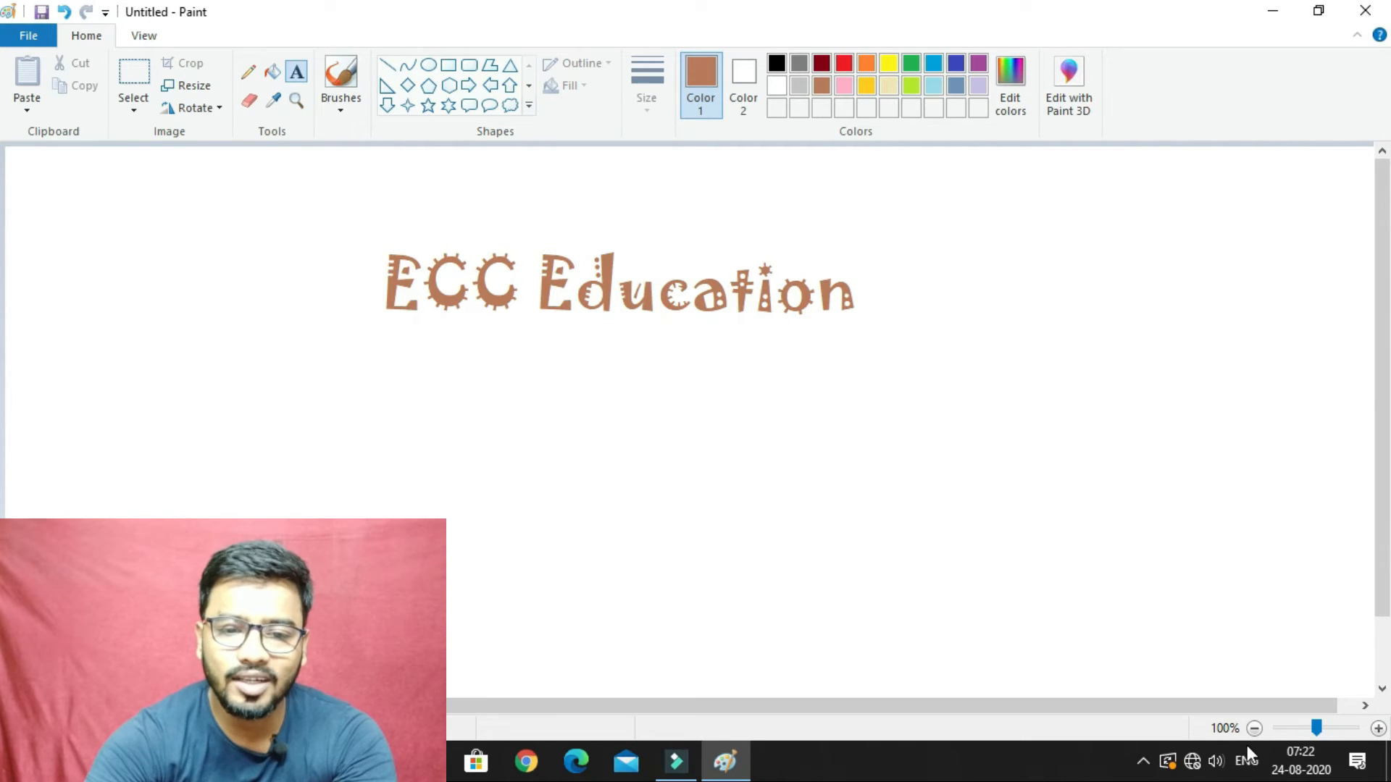
Magnify the "ECC Education" text in stages up to 500% with the Magnifier tool.
{"action": "left_click", "coordinate": [300, 105]}
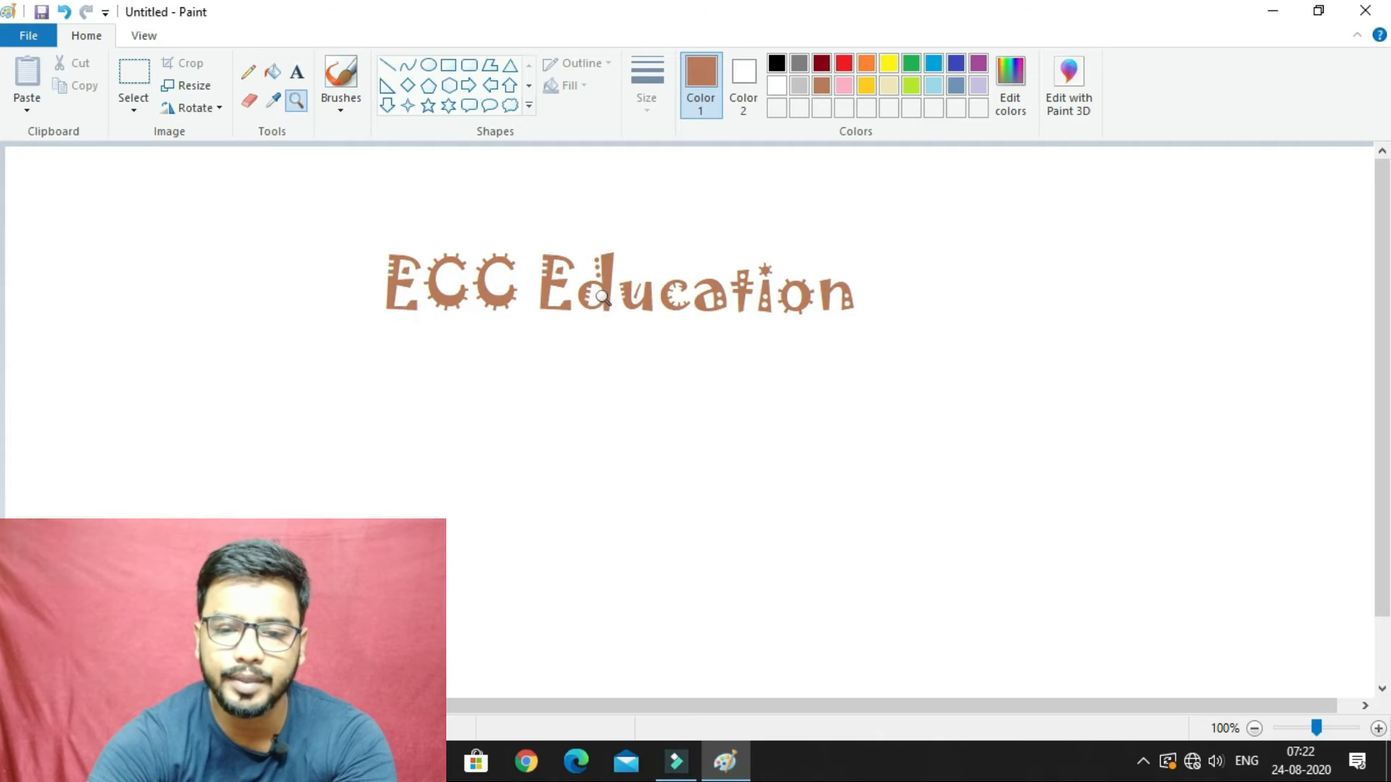
{"action": "left_click", "coordinate": [623, 305]}
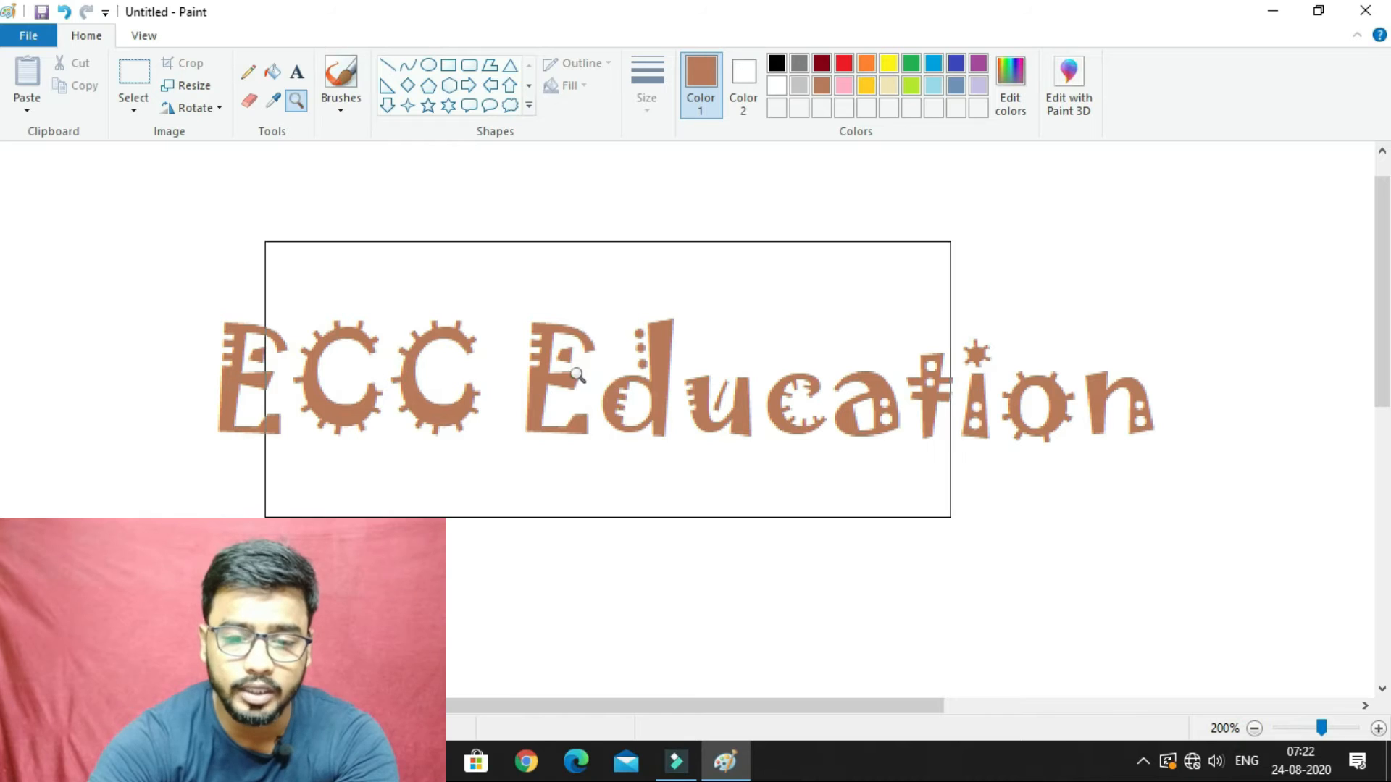
{"action": "left_click", "coordinate": [496, 371]}
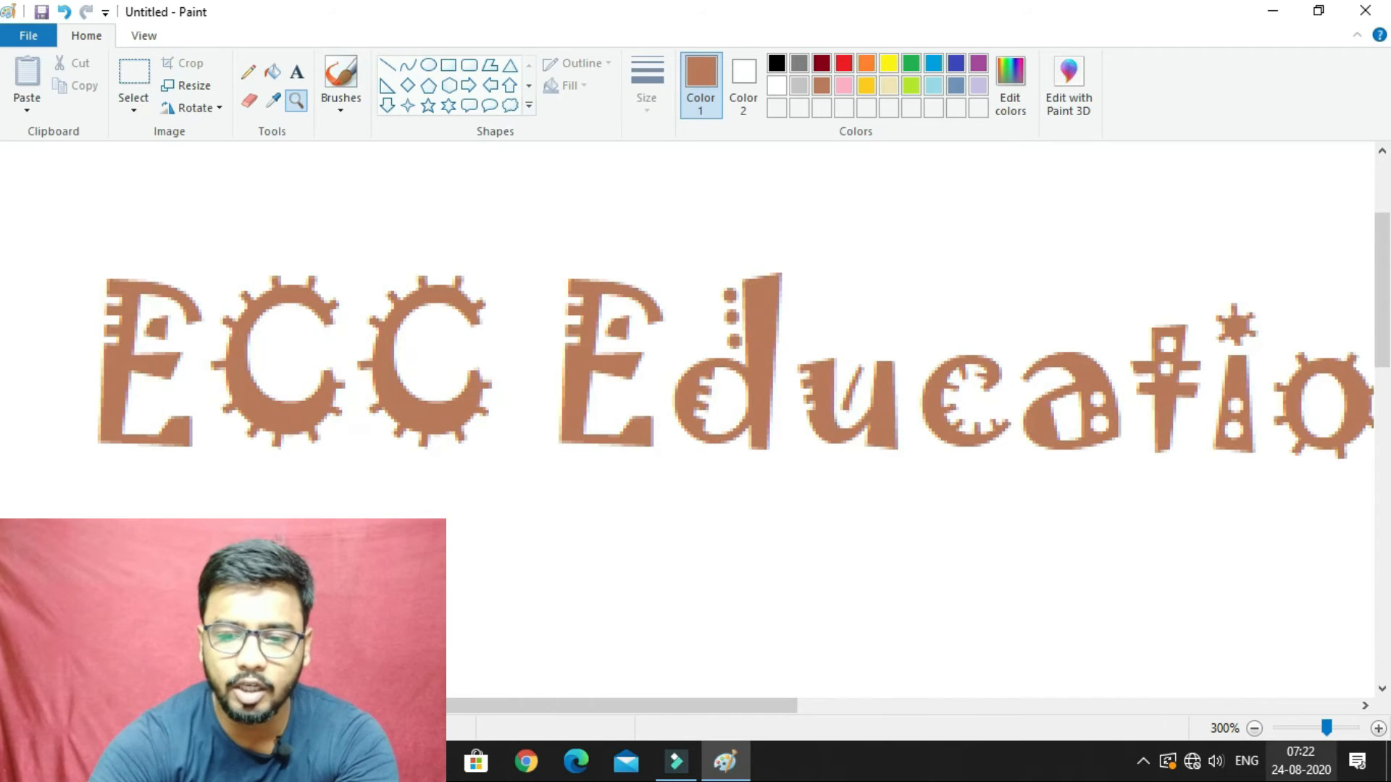
{"action": "left_click", "coordinate": [685, 375]}
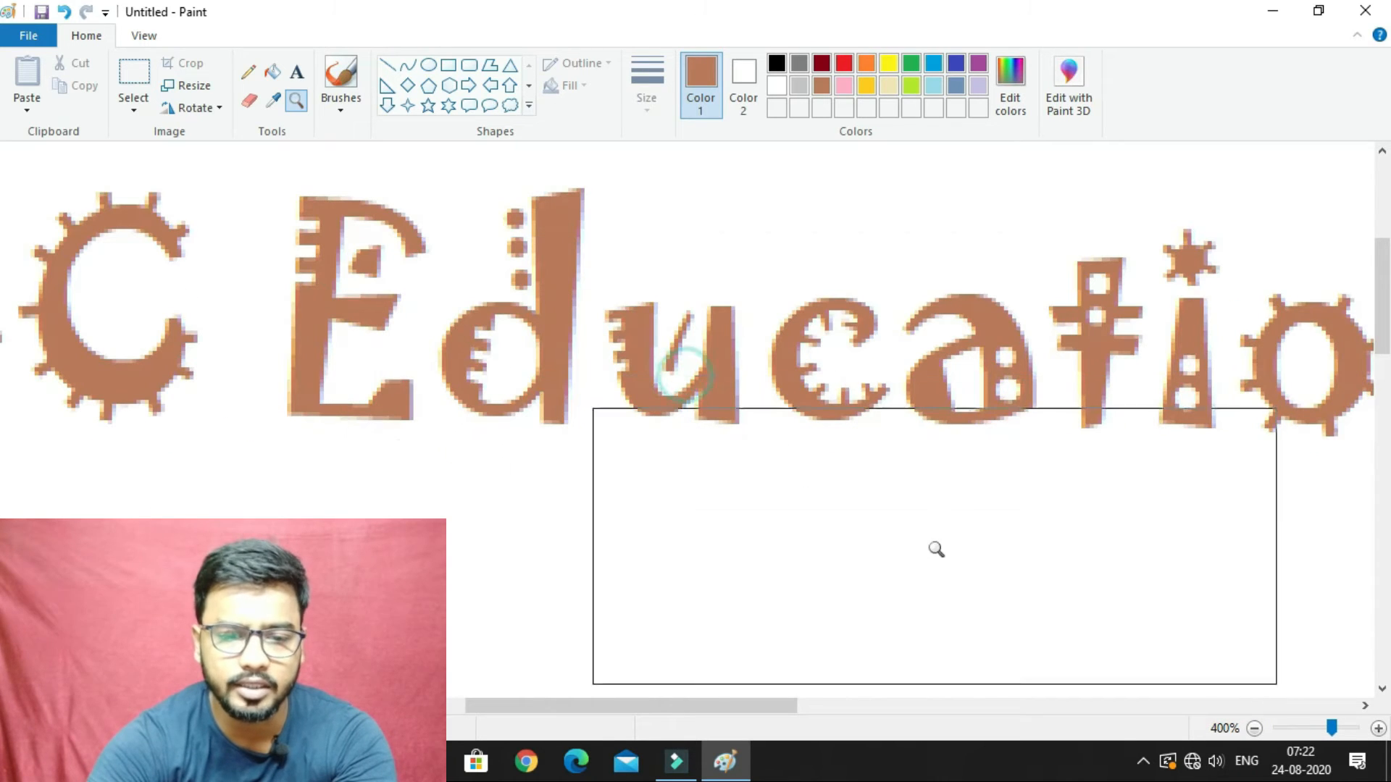
{"action": "left_click", "coordinate": [297, 291]}
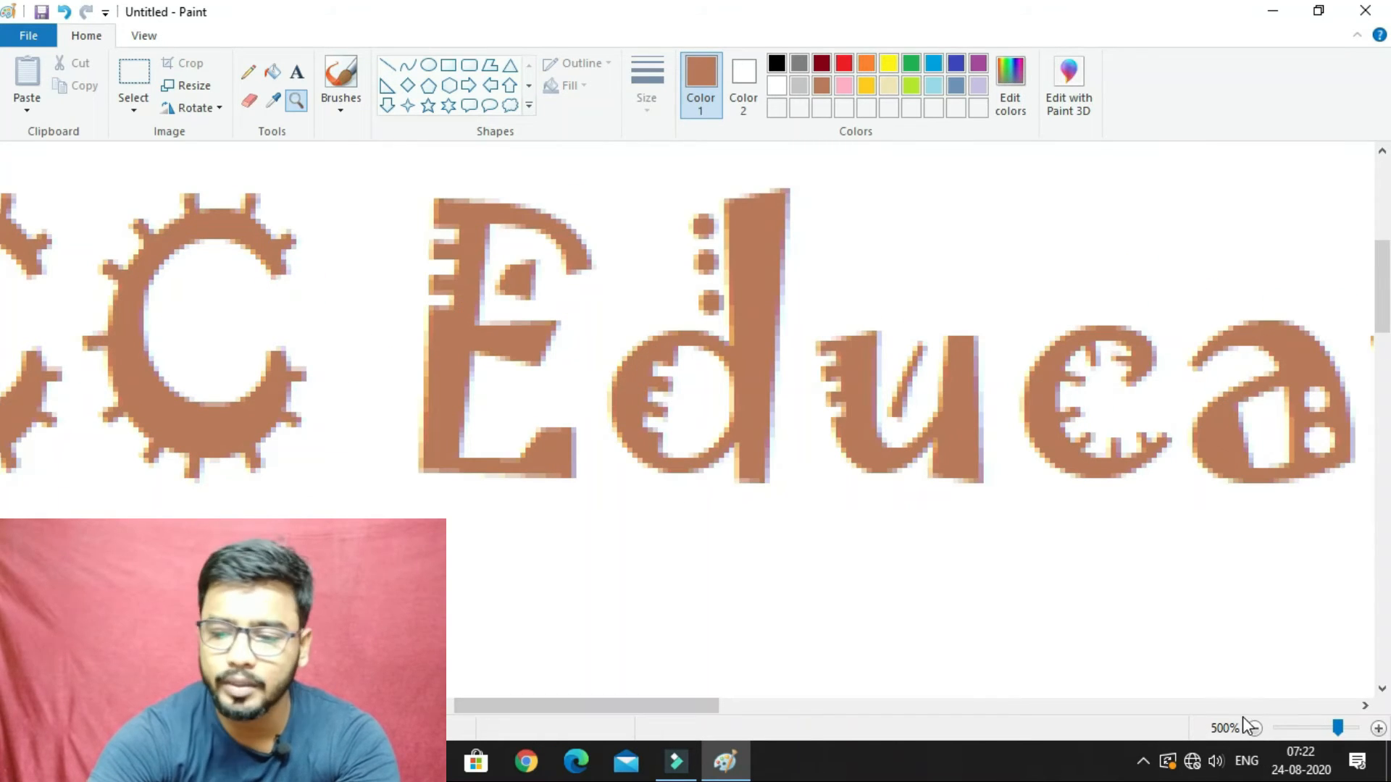
{"action": "left_click", "coordinate": [303, 109]}
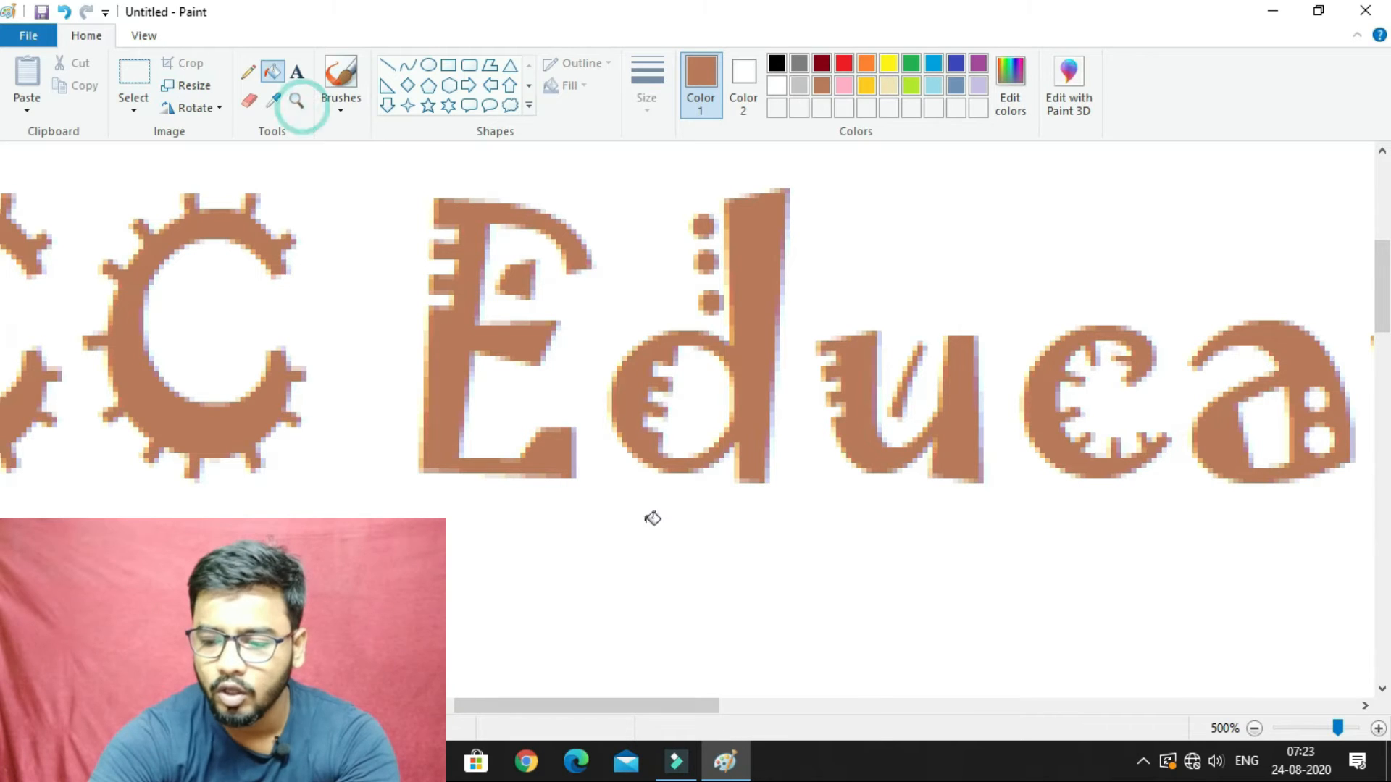
Zoom the canvas out to 50% and return it to 100%.
{"action": "left_click", "coordinate": [1254, 728]}
{"action": "left_click", "coordinate": [1254, 728]}
{"action": "left_click", "coordinate": [1254, 728]}
{"action": "left_click", "coordinate": [1254, 728]}
{"action": "left_click", "coordinate": [1253, 728]}
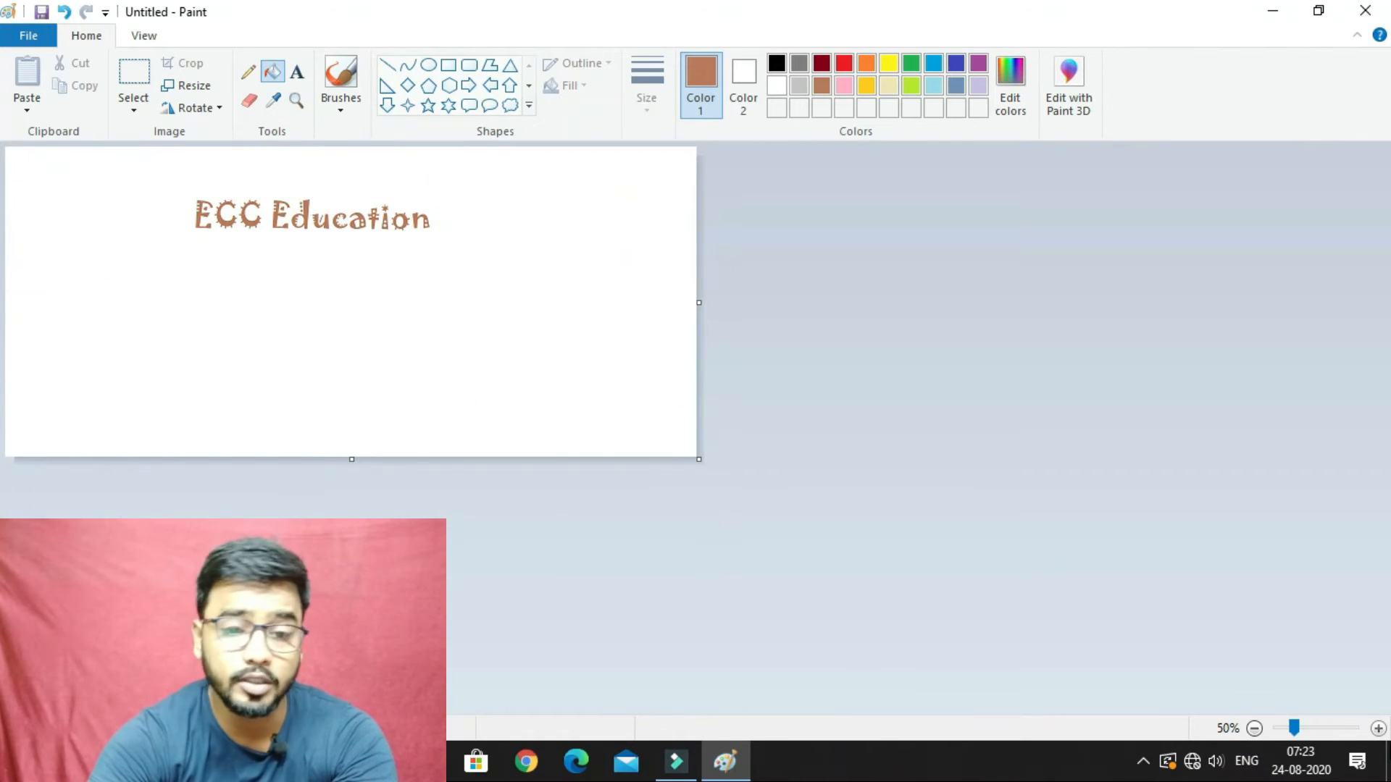
{"action": "left_click", "coordinate": [1378, 728]}
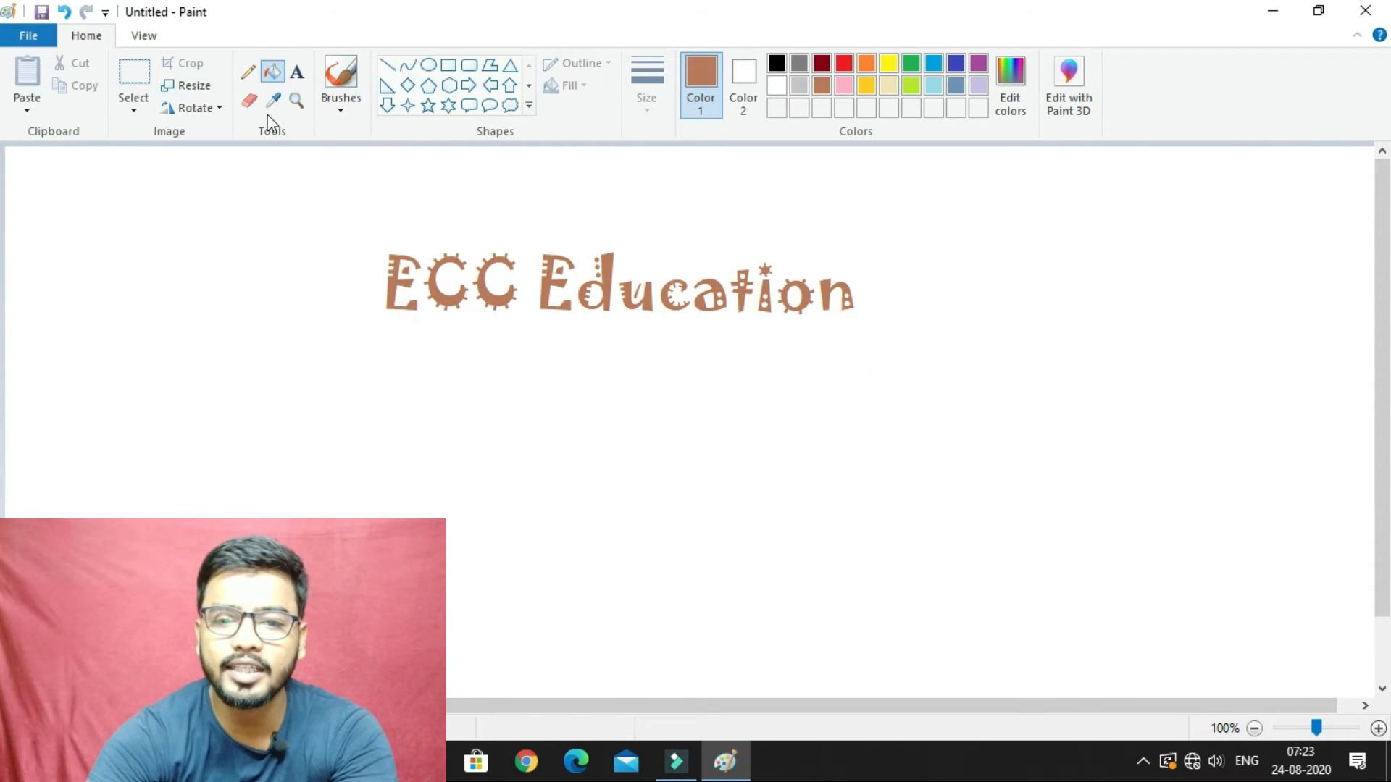
Paint a thin wavy red stroke below the "ECC Education" text with the standard brush.
{"action": "left_click", "coordinate": [429, 65]}
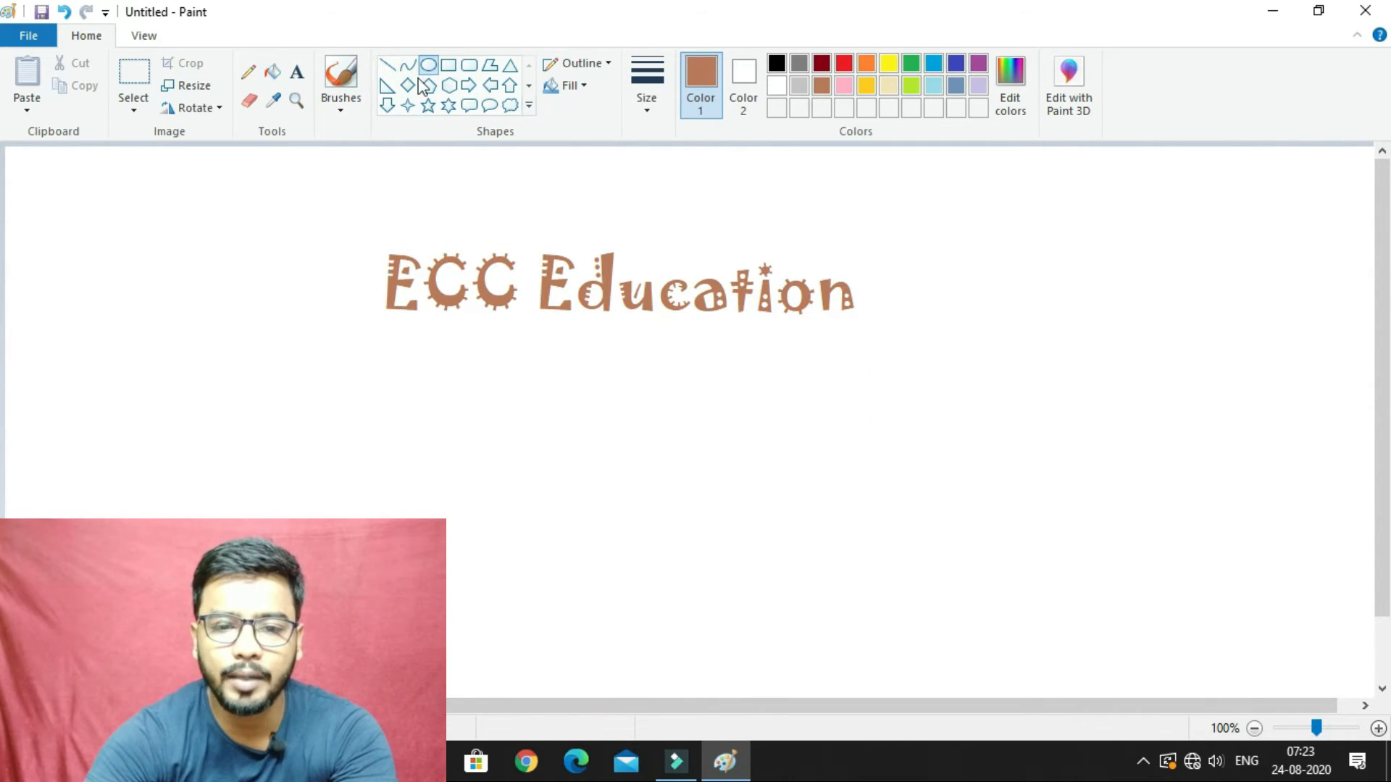
{"action": "left_click", "coordinate": [345, 103]}
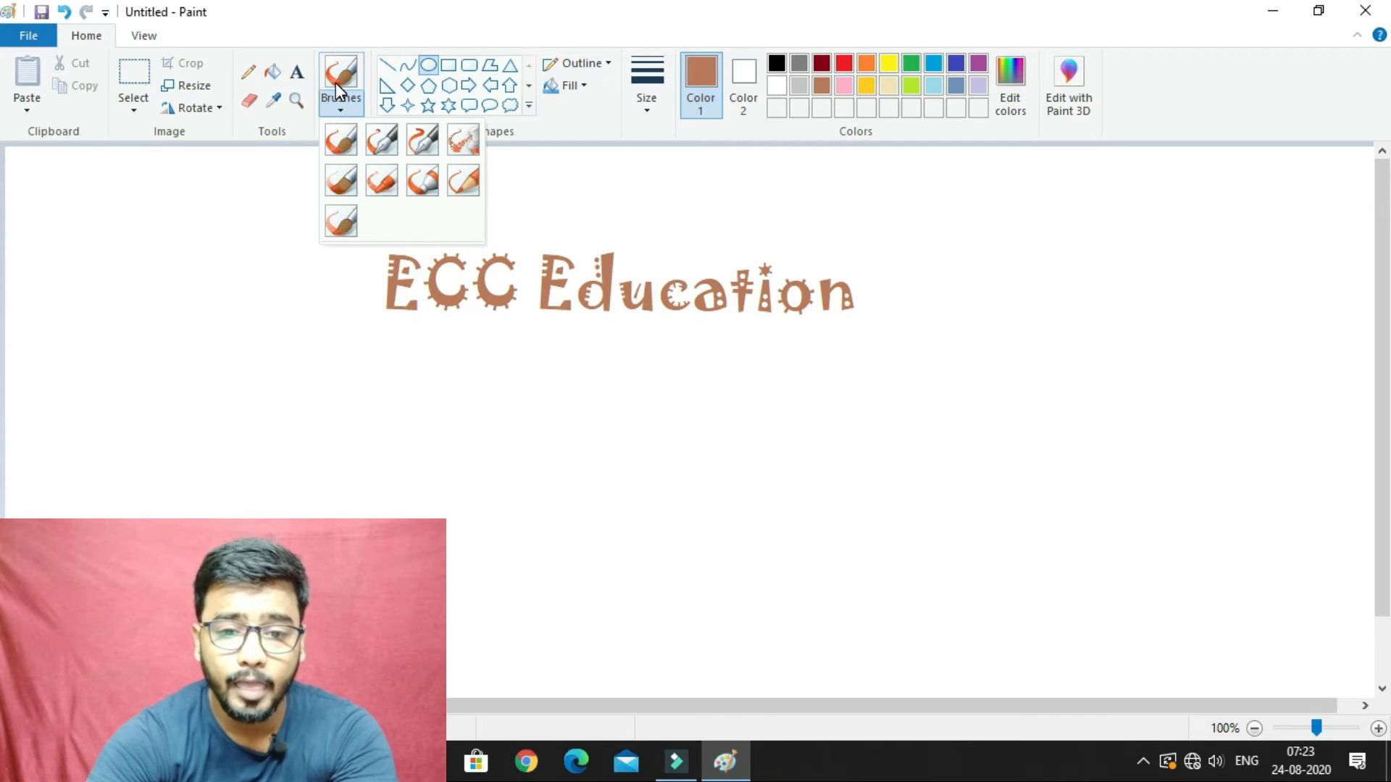
{"action": "left_click", "coordinate": [341, 140]}
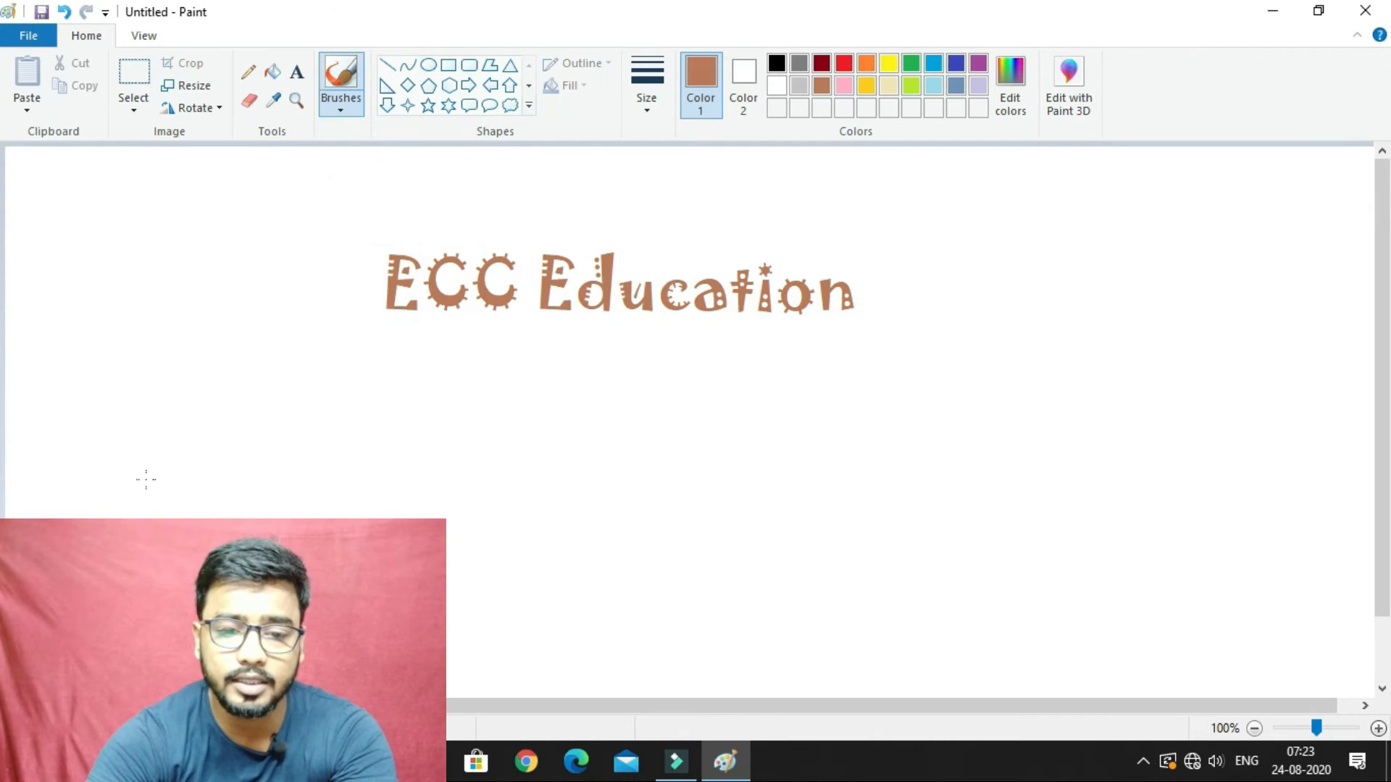
{"action": "left_click", "coordinate": [843, 65]}
{"action": "mouse_move", "coordinate": [213, 394]}
{"action": "left_mouse_down"}
{"action": "mouse_move", "coordinate": [261, 355]}
{"action": "mouse_move", "coordinate": [349, 434]}
{"action": "mouse_move", "coordinate": [754, 462]}
{"action": "left_mouse_up"}
Set the brush to its thickest size and paint two long wavy red strokes across the area below the text.
{"action": "left_click", "coordinate": [647, 87]}
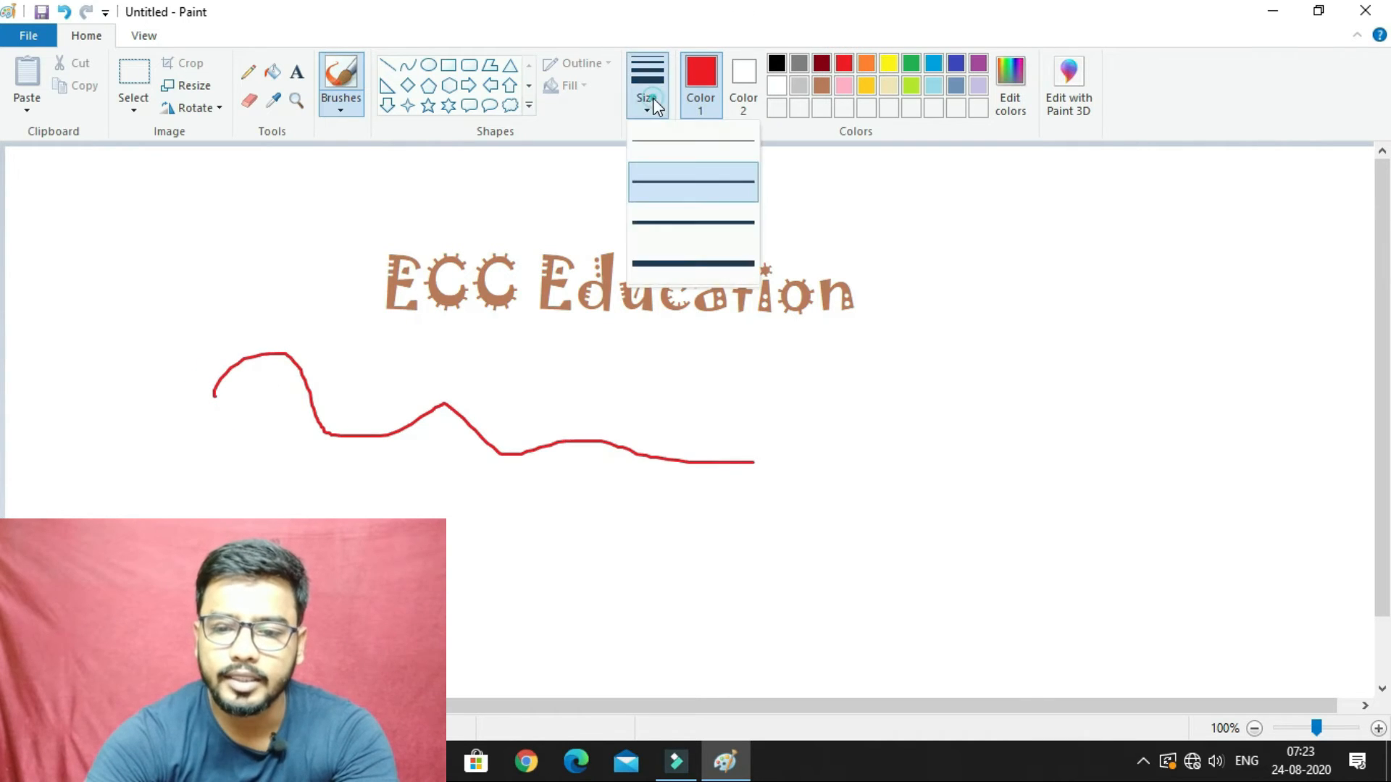
{"action": "left_click", "coordinate": [689, 260]}
{"action": "left_click", "coordinate": [687, 257]}
{"action": "mouse_move", "coordinate": [204, 475]}
{"action": "left_mouse_down"}
{"action": "mouse_move", "coordinate": [534, 558]}
{"action": "mouse_move", "coordinate": [1006, 528]}
{"action": "left_mouse_up"}
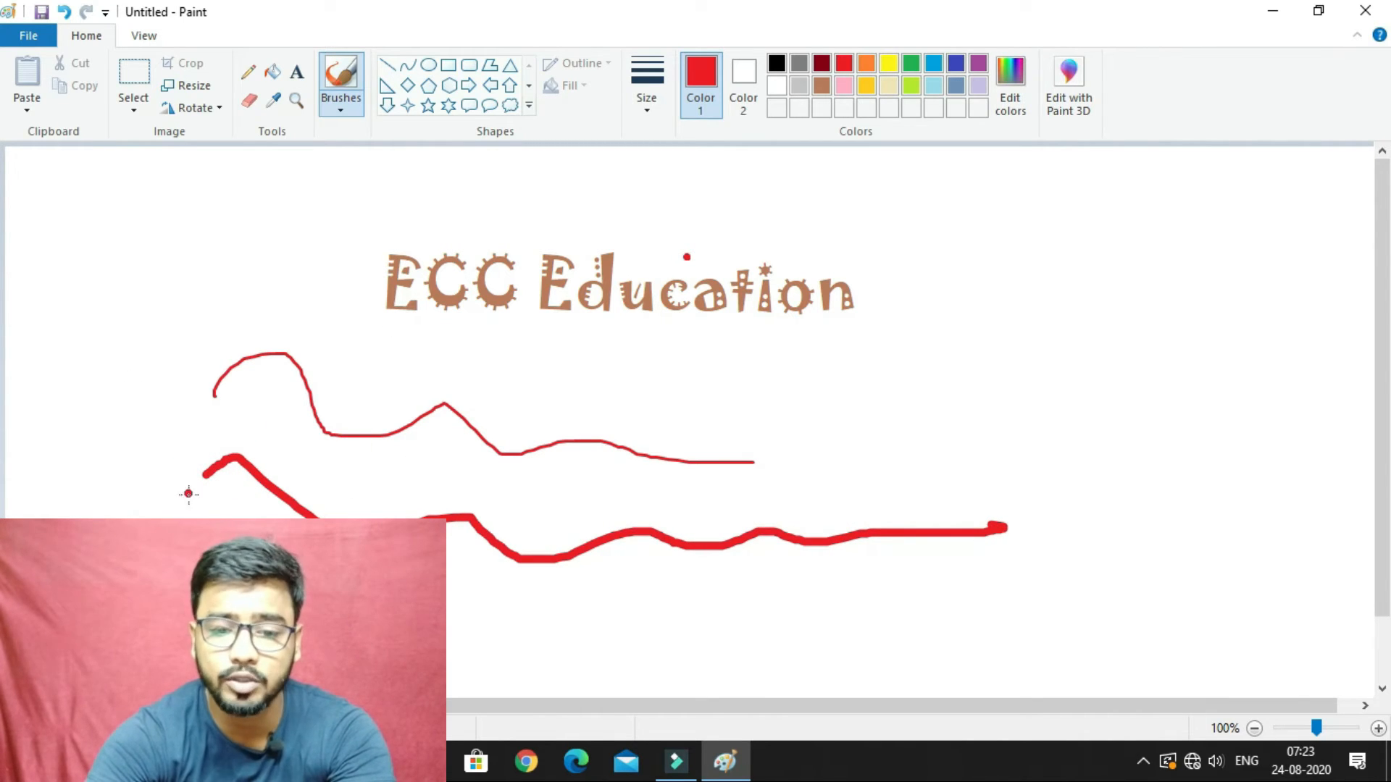
{"action": "mouse_move", "coordinate": [241, 418]}
{"action": "left_mouse_down"}
{"action": "mouse_move", "coordinate": [497, 474]}
{"action": "mouse_move", "coordinate": [955, 469]}
{"action": "left_mouse_up"}
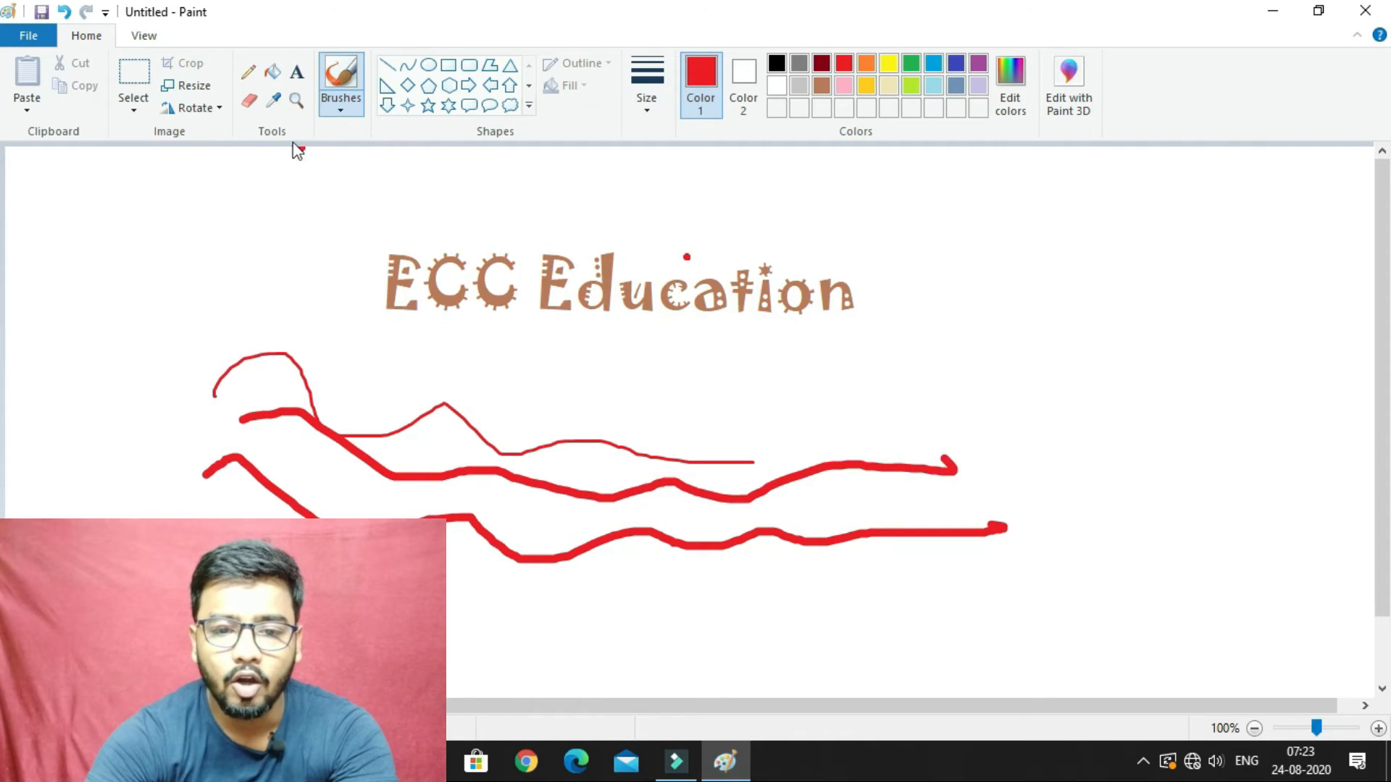
Draw a large red fish-like outline around the "ECC Education" text with the Crayon brush.
{"action": "left_click", "coordinate": [351, 111]}
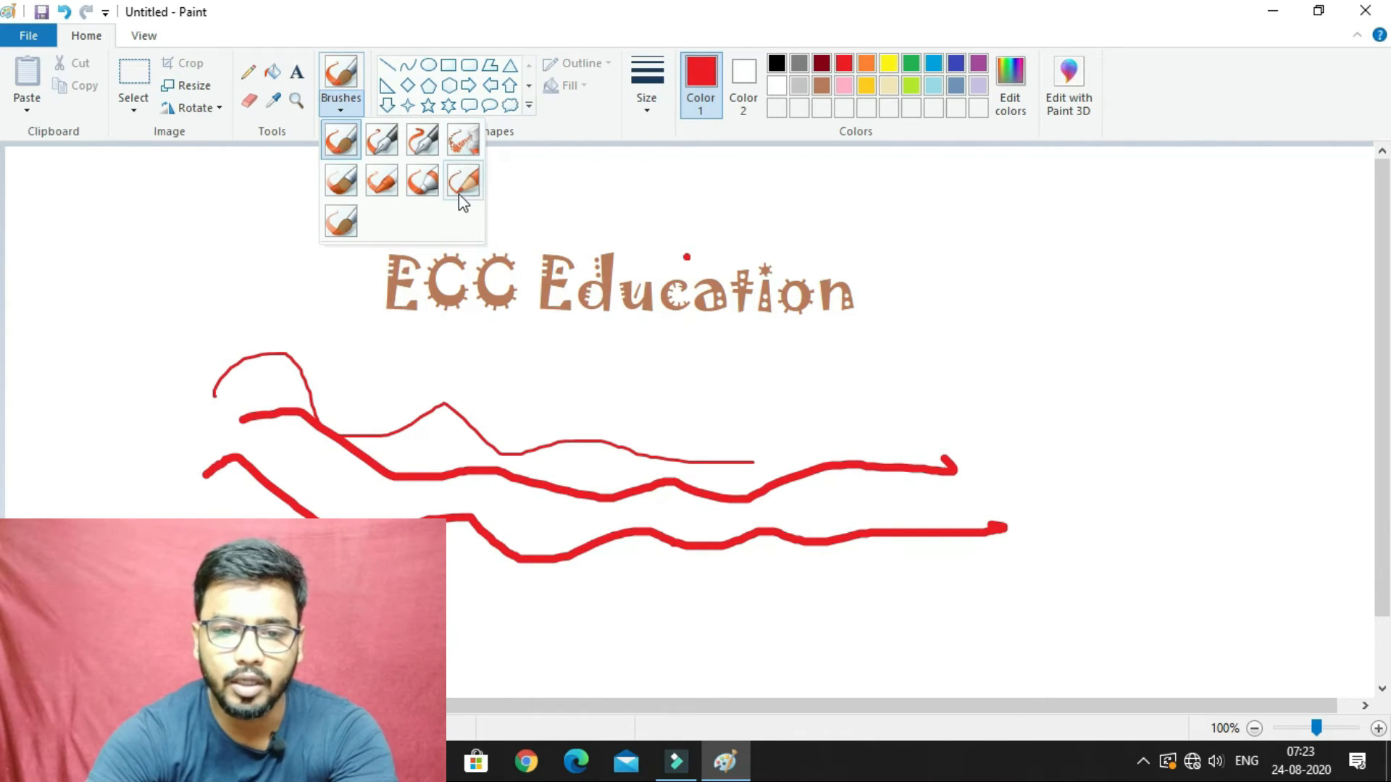
{"action": "left_click", "coordinate": [381, 181]}
{"action": "mouse_move", "coordinate": [565, 369]}
{"action": "left_mouse_down"}
{"action": "mouse_move", "coordinate": [718, 384]}
{"action": "mouse_move", "coordinate": [887, 350]}
{"action": "mouse_move", "coordinate": [996, 368]}
{"action": "mouse_move", "coordinate": [1039, 305]}
{"action": "mouse_move", "coordinate": [1091, 405]}
{"action": "mouse_move", "coordinate": [1083, 504]}
{"action": "mouse_move", "coordinate": [1161, 479]}
{"action": "mouse_move", "coordinate": [1206, 343]}
{"action": "mouse_move", "coordinate": [1062, 255]}
{"action": "mouse_move", "coordinate": [981, 272]}
{"action": "mouse_move", "coordinate": [935, 324]}
{"action": "mouse_move", "coordinate": [880, 277]}
{"action": "mouse_move", "coordinate": [655, 181]}
{"action": "mouse_move", "coordinate": [487, 177]}
{"action": "mouse_move", "coordinate": [299, 258]}
{"action": "mouse_move", "coordinate": [339, 353]}
{"action": "mouse_move", "coordinate": [538, 381]}
{"action": "left_mouse_up"}
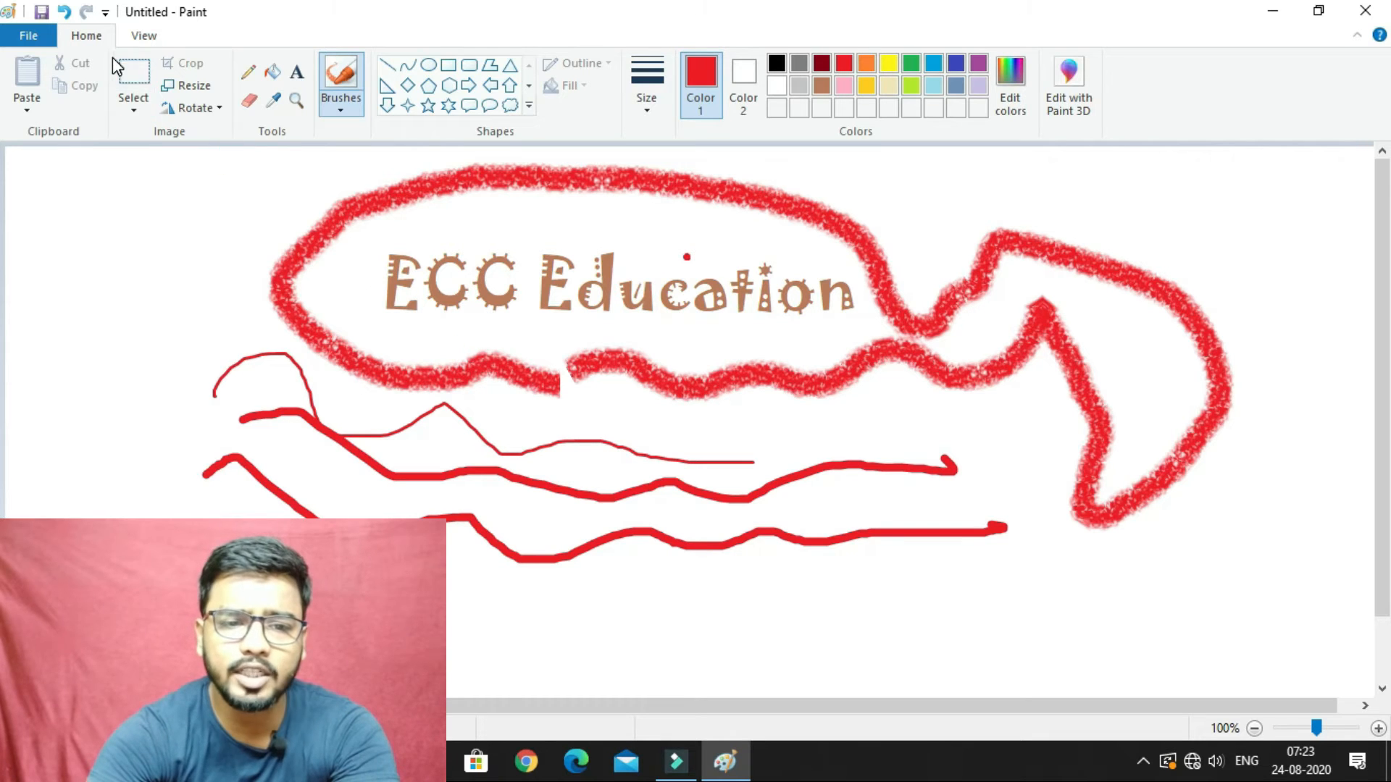
Select the whole drawing, including the text and all red strokes, and delete it.
{"action": "left_click", "coordinate": [127, 70]}
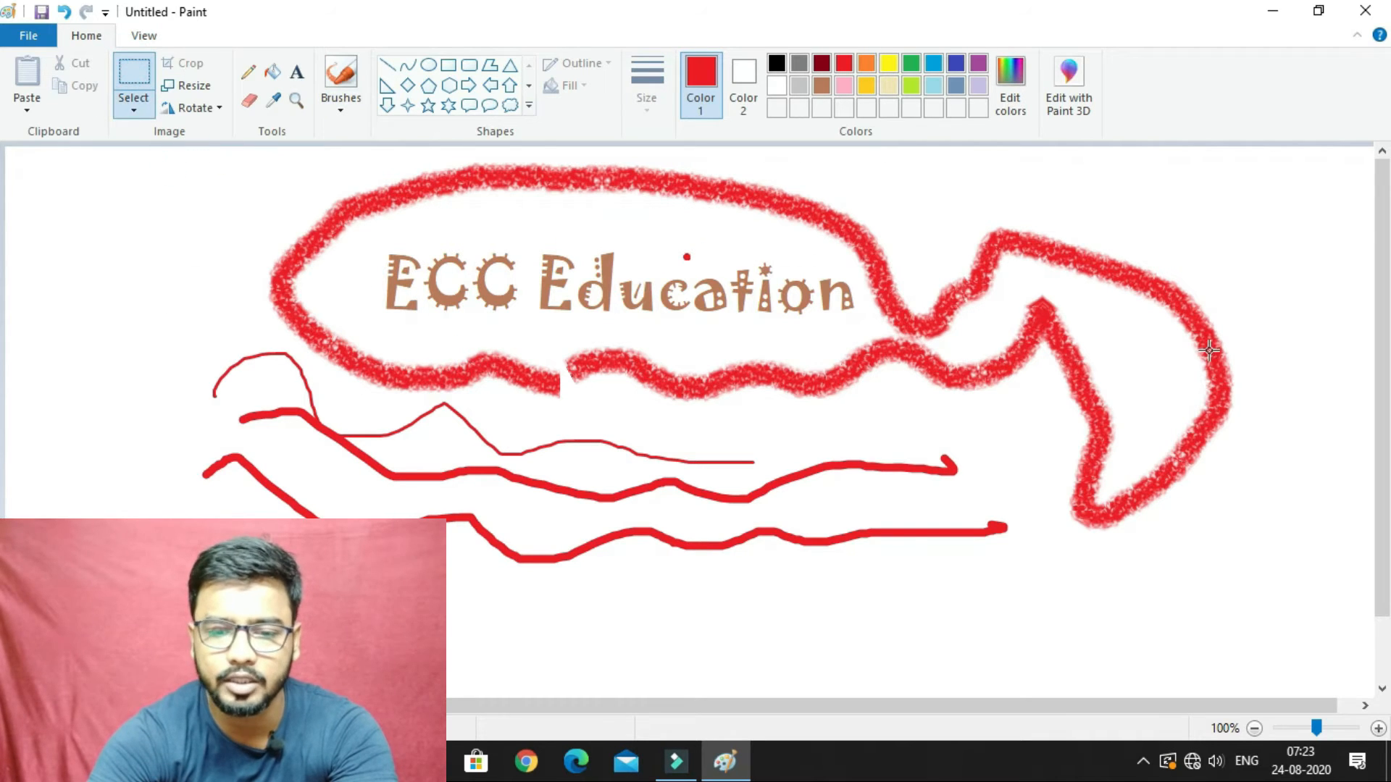
{"action": "left_click_drag", "start_coordinate": [1293, 609], "coordinate": [1296, 612]}
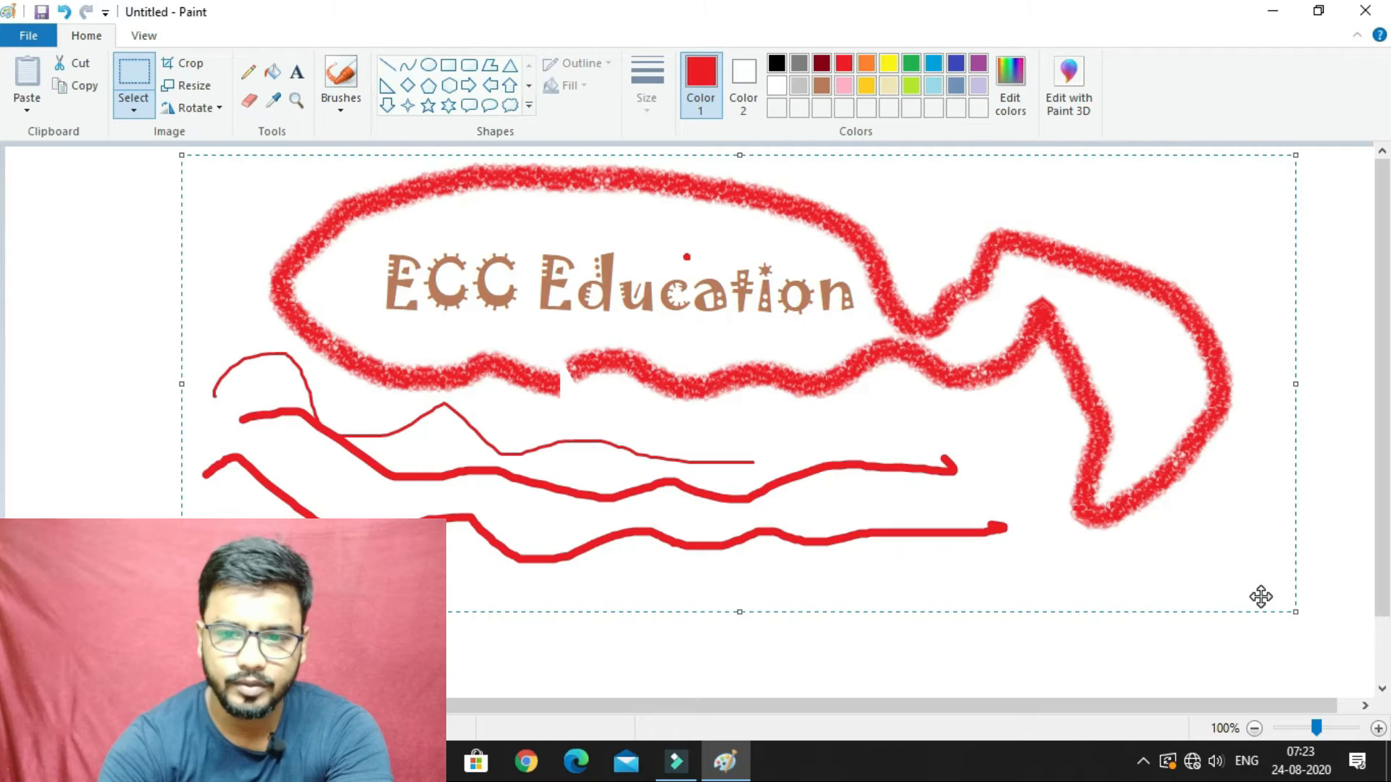
{"action": "key", "text": "Delete"}
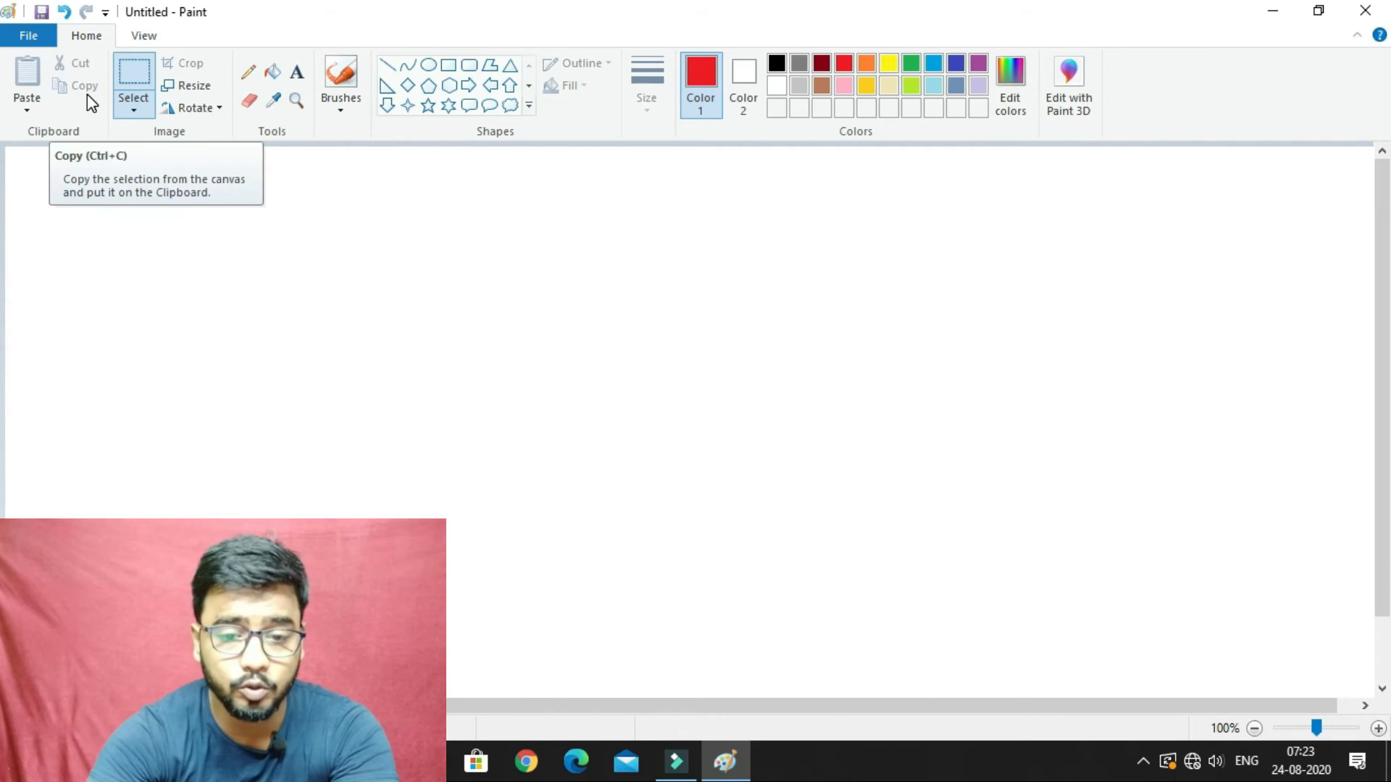
Draw a vertical black line near the canvas centre with the Curve tool and bend its middle to the right.
{"action": "left_click", "coordinate": [409, 66]}
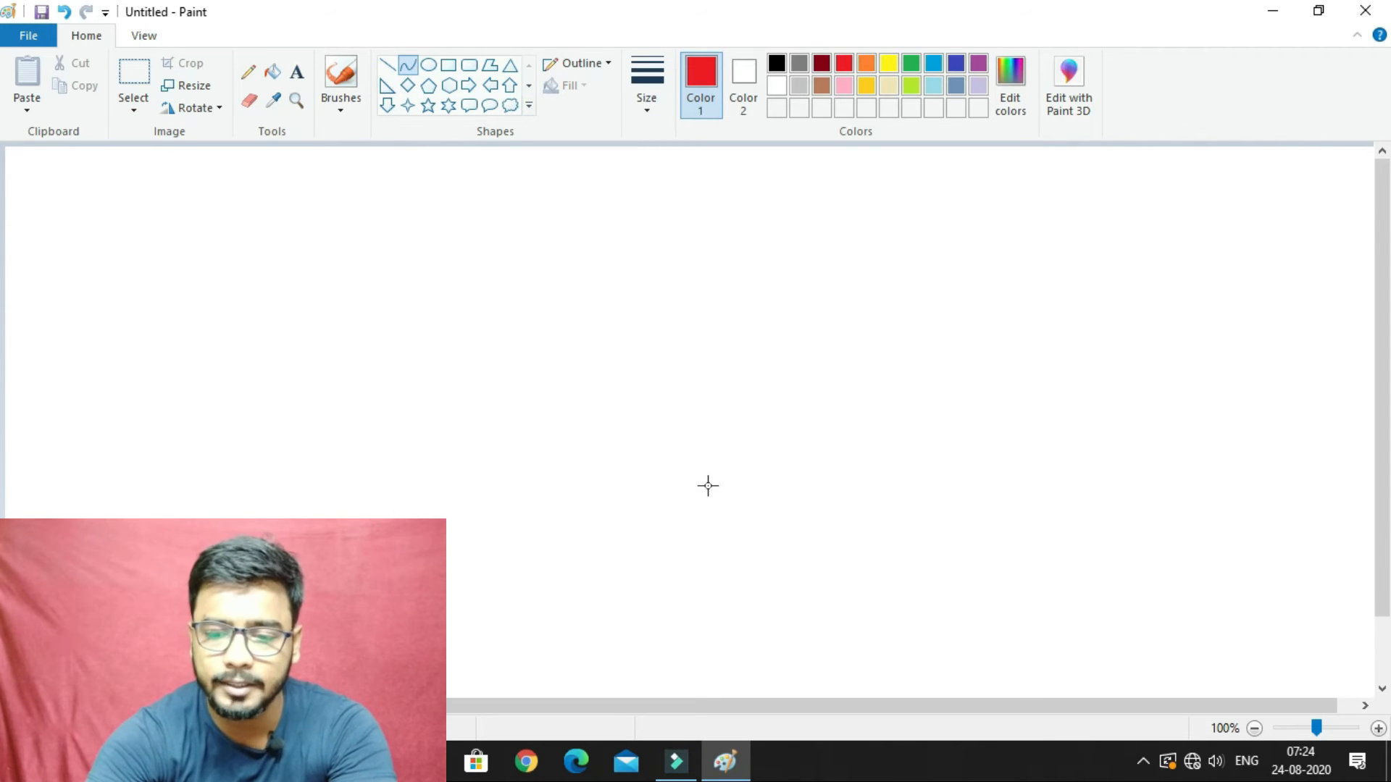
{"action": "left_click_drag", "start_coordinate": [680, 327], "coordinate": [681, 565]}
{"action": "left_click", "coordinate": [778, 64]}
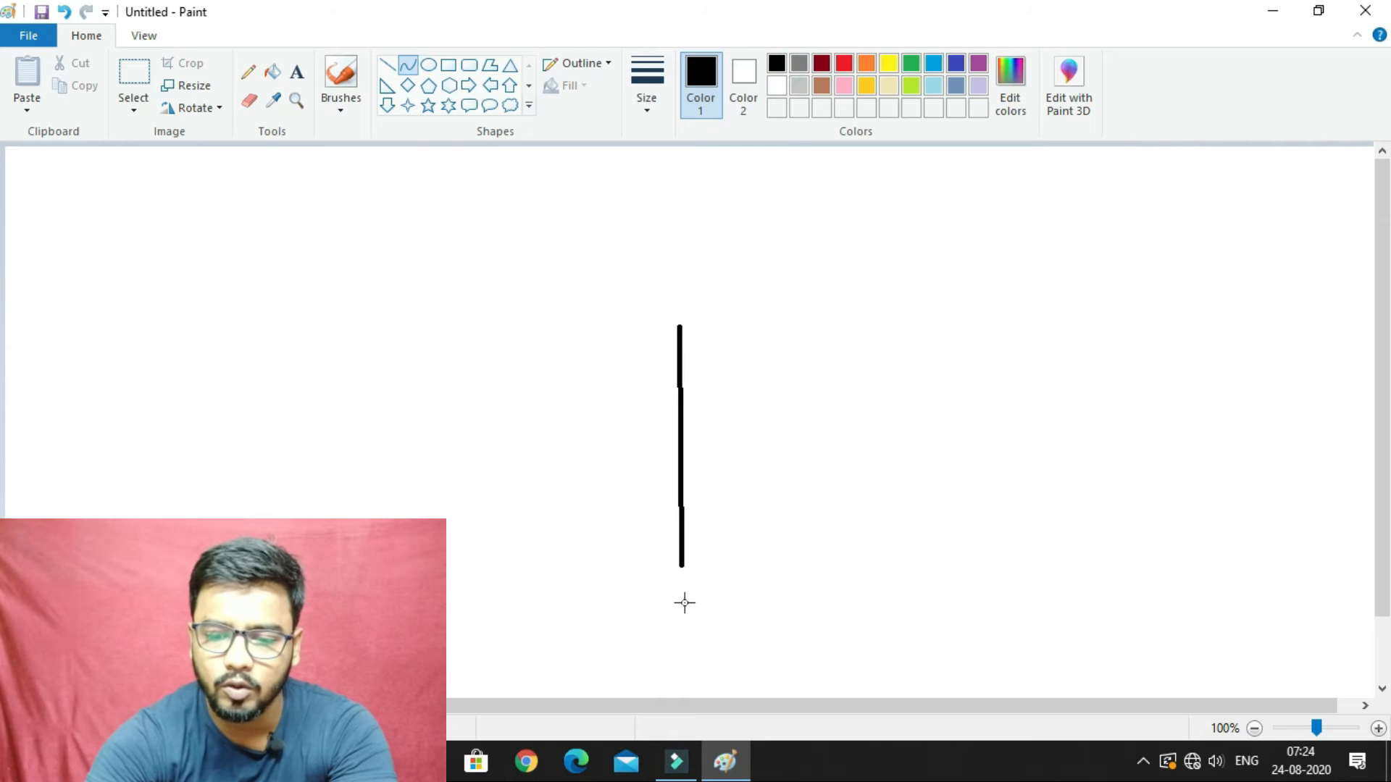
{"action": "left_click_drag", "start_coordinate": [680, 435], "coordinate": [751, 446]}
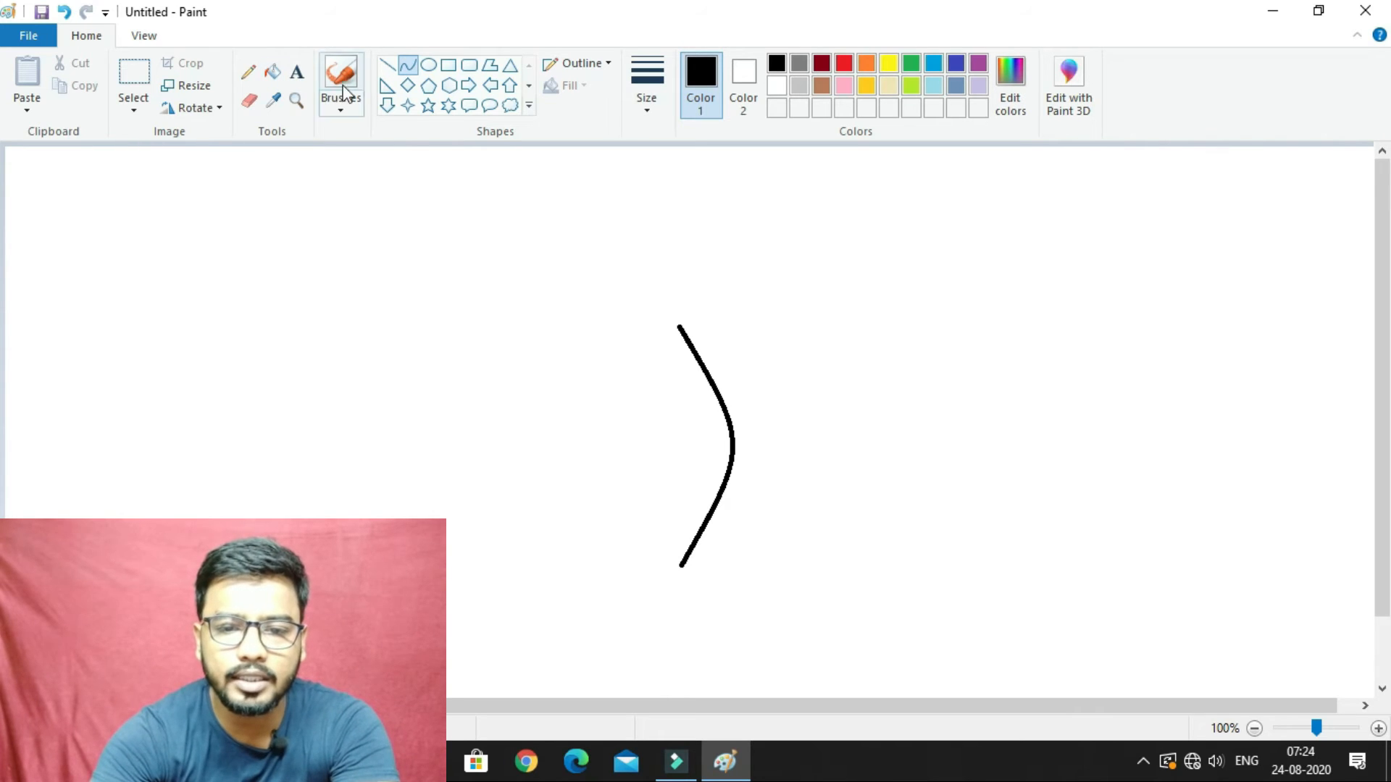
Draw a second vertical black curve to the right of the first and bend its middle to the left.
{"action": "left_click", "coordinate": [434, 66]}
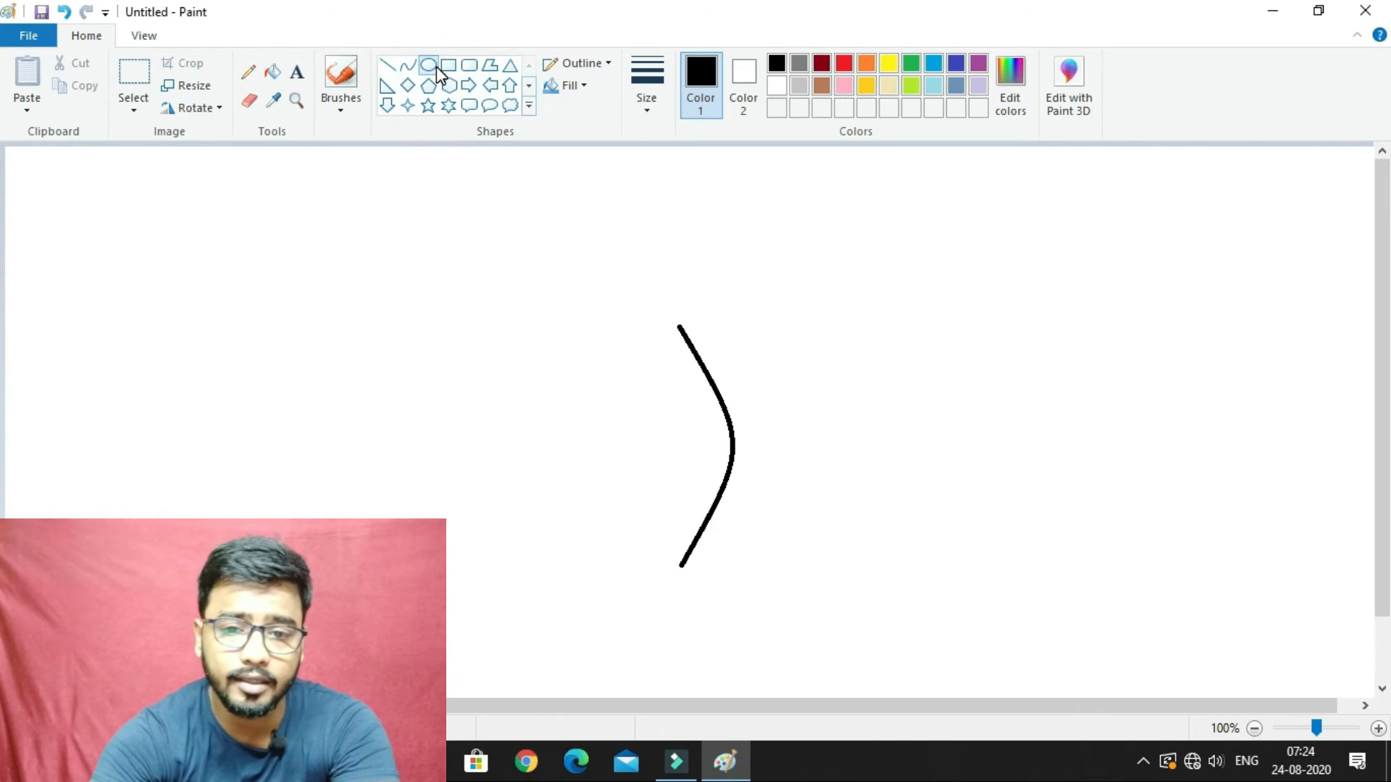
{"action": "left_click", "coordinate": [406, 69]}
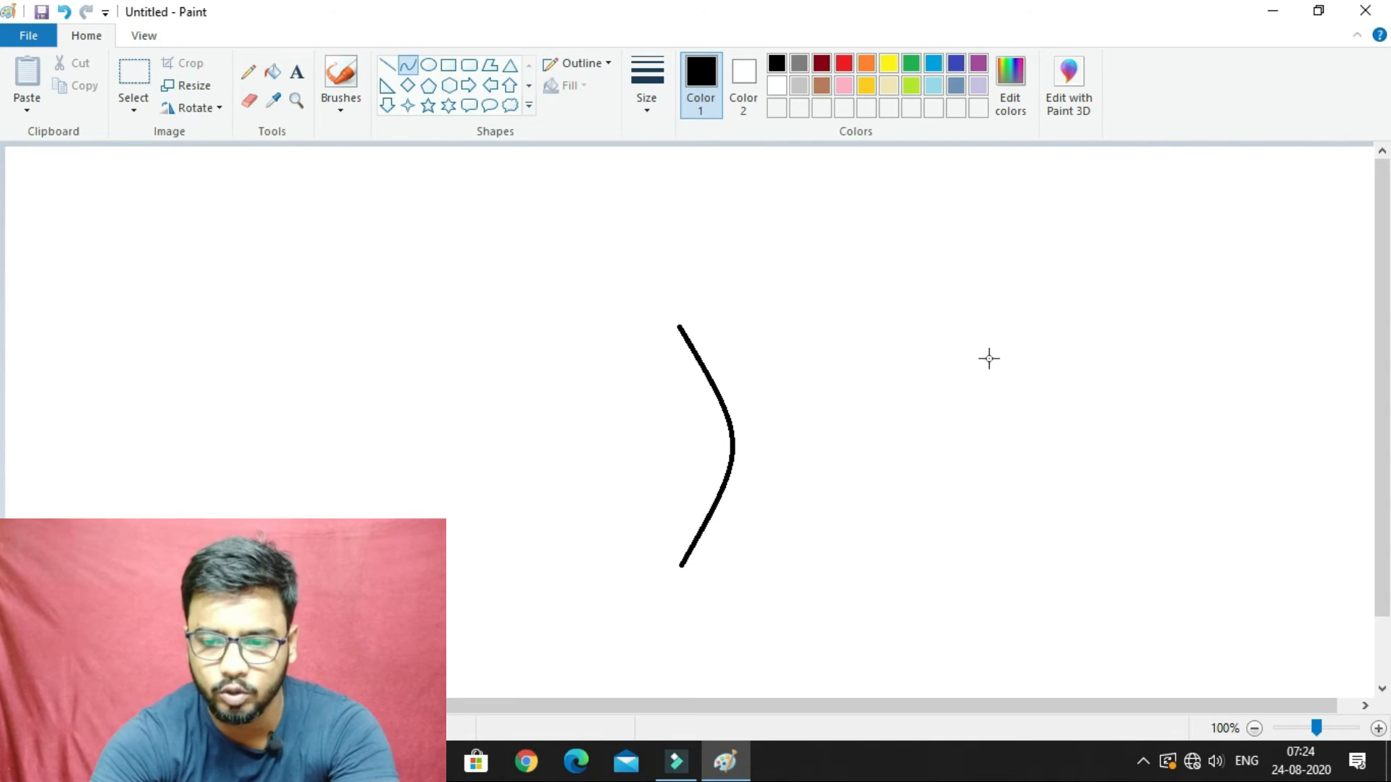
{"action": "left_click_drag", "start_coordinate": [910, 301], "coordinate": [904, 590]}
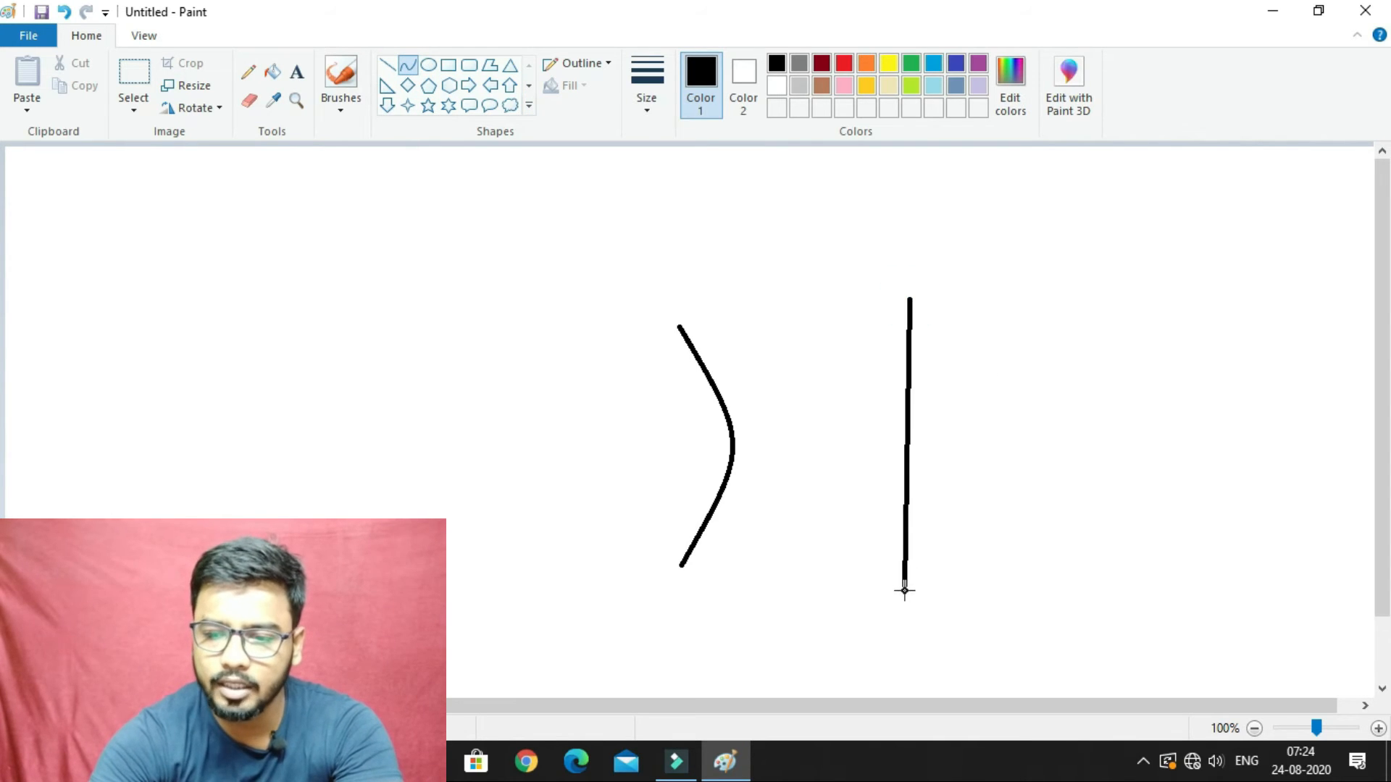
{"action": "left_click_drag", "start_coordinate": [904, 437], "coordinate": [790, 446]}
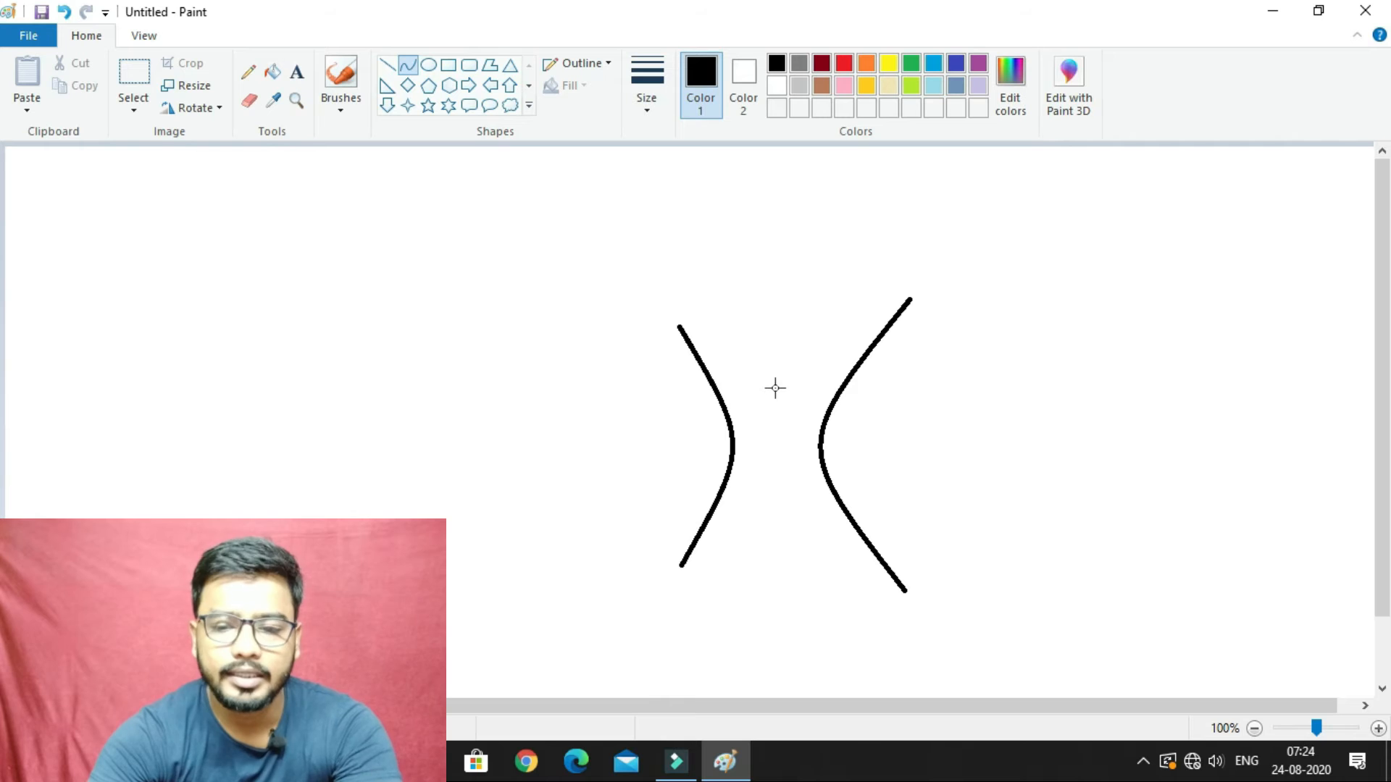
Draw a large cloud callout over the two curves and move it up so it sits like a tree crown on a trunk.
{"action": "left_click", "coordinate": [508, 106]}
{"action": "left_click_drag", "start_coordinate": [597, 205], "coordinate": [950, 557]}
{"action": "left_click_drag", "start_coordinate": [786, 414], "coordinate": [783, 360]}
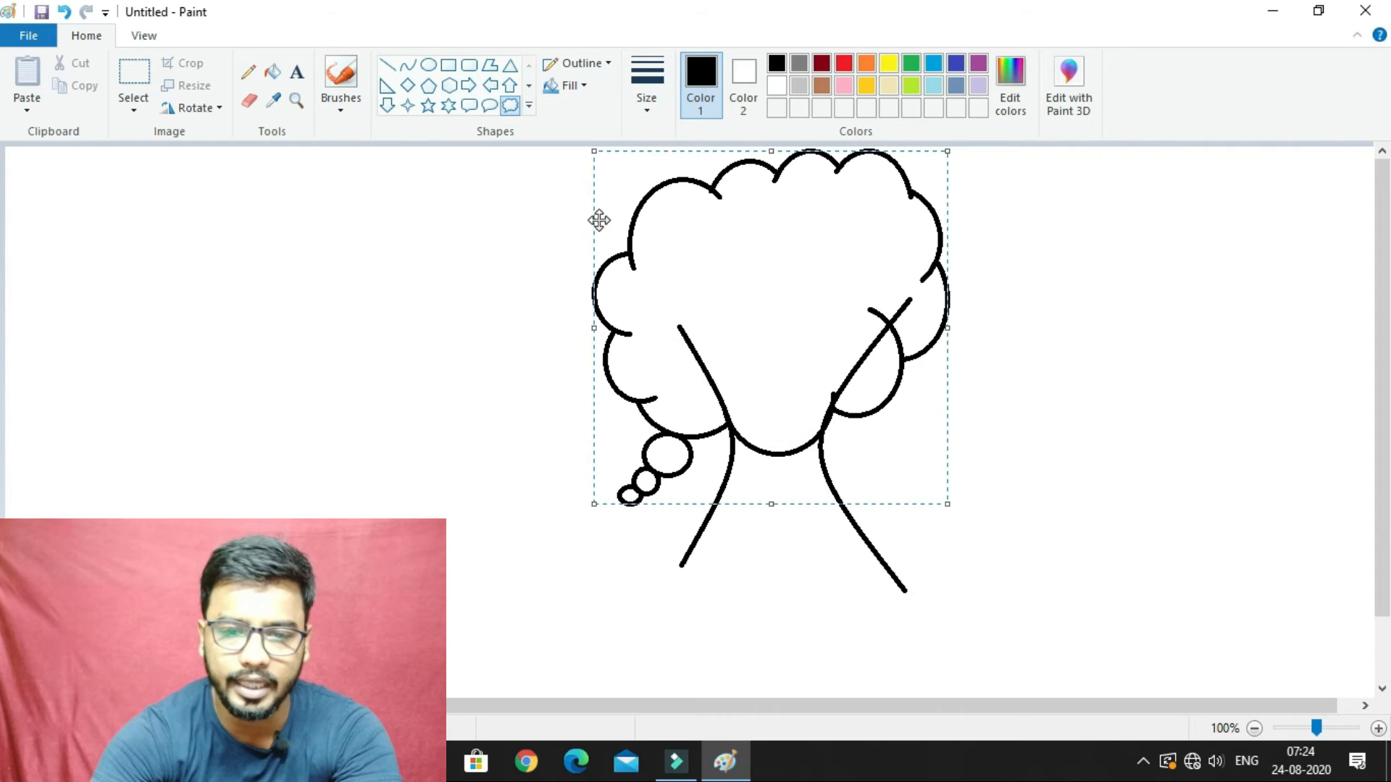
Draw a nearly horizontal black ground line across the base of the trunk and raise its left end slightly.
{"action": "left_click", "coordinate": [387, 66]}
{"action": "left_click_drag", "start_coordinate": [622, 574], "coordinate": [1026, 542]}
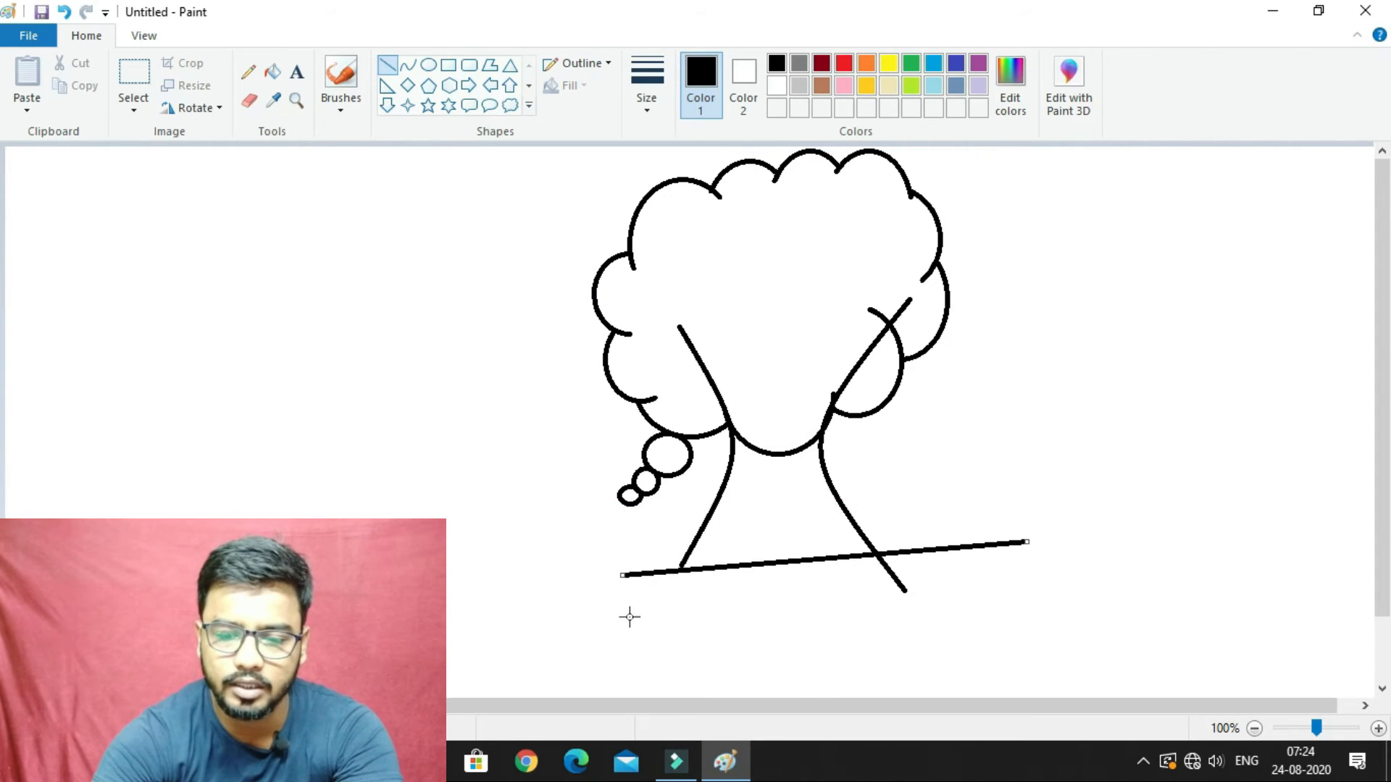
{"action": "left_click_drag", "start_coordinate": [623, 576], "coordinate": [623, 568]}
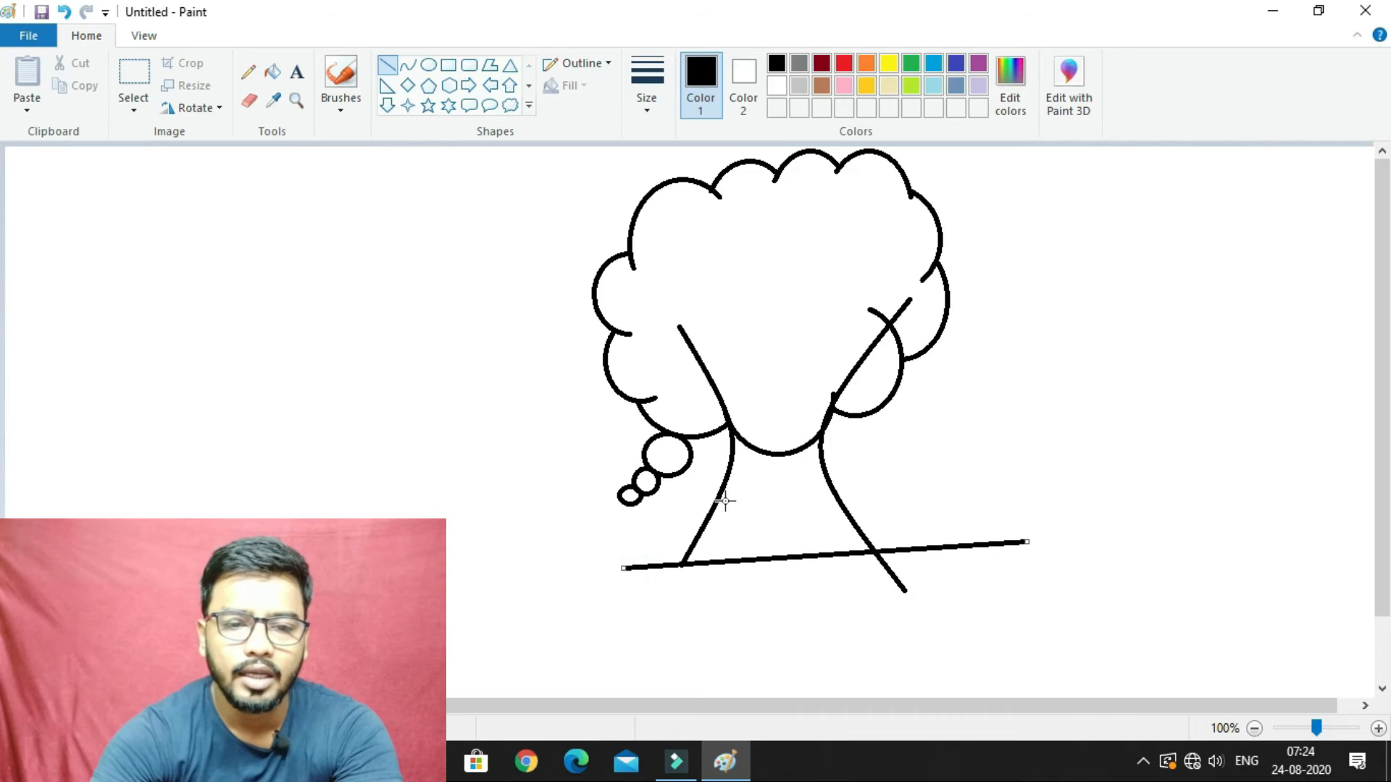
Erase the trunk line end below the ground, the excess lines inside the crown and the callout's small bubbles.
{"action": "left_click", "coordinate": [248, 101]}
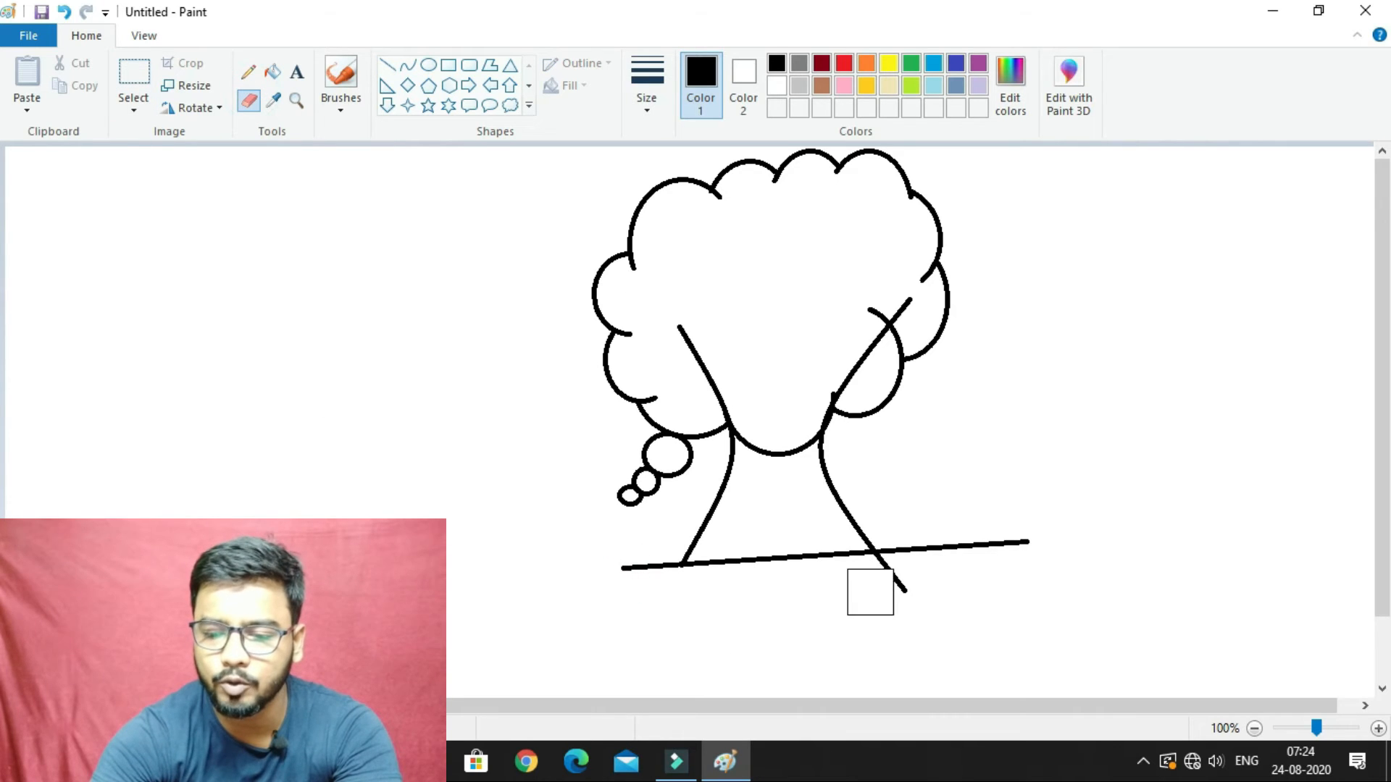
{"action": "left_click_drag", "start_coordinate": [871, 580], "coordinate": [910, 589]}
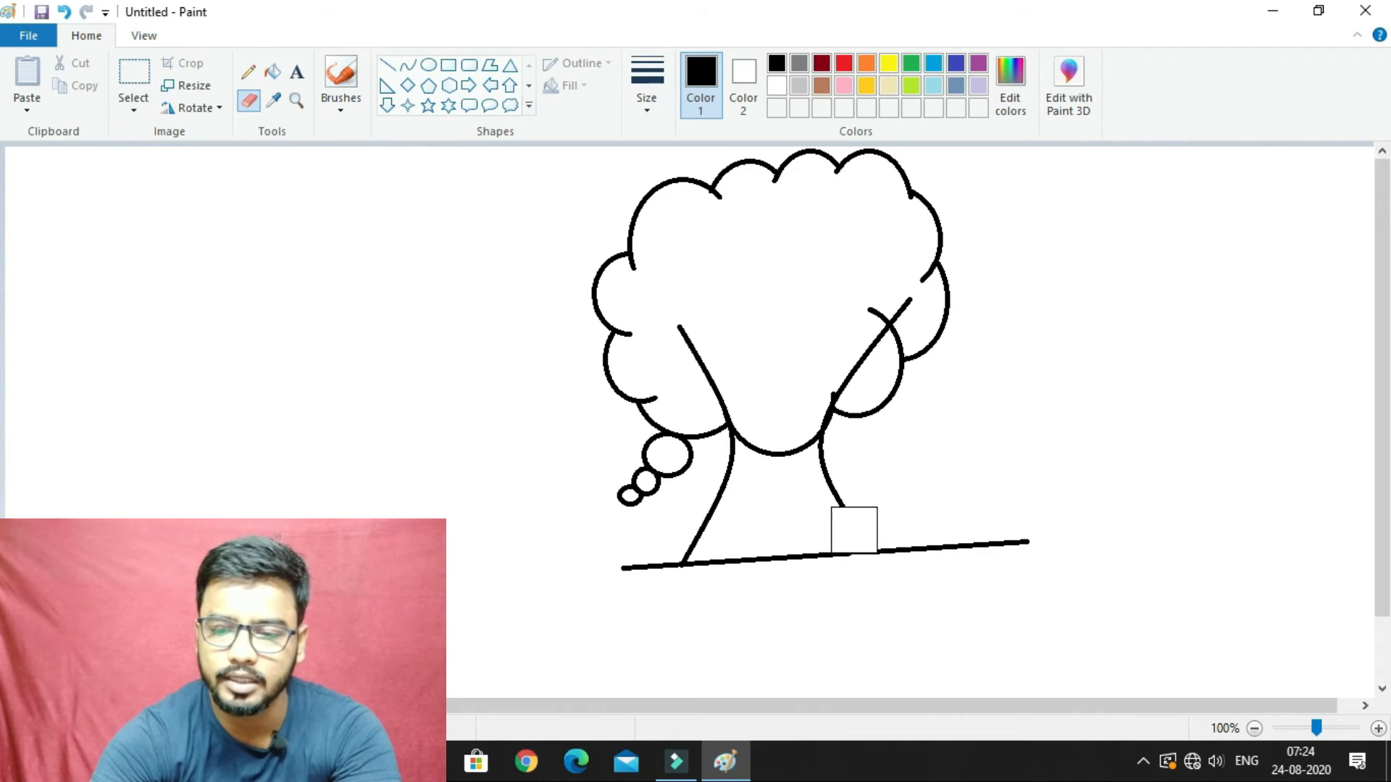
{"action": "mouse_move", "coordinate": [864, 329]}
{"action": "left_mouse_down"}
{"action": "mouse_move", "coordinate": [888, 295]}
{"action": "mouse_move", "coordinate": [857, 361]}
{"action": "left_mouse_up"}
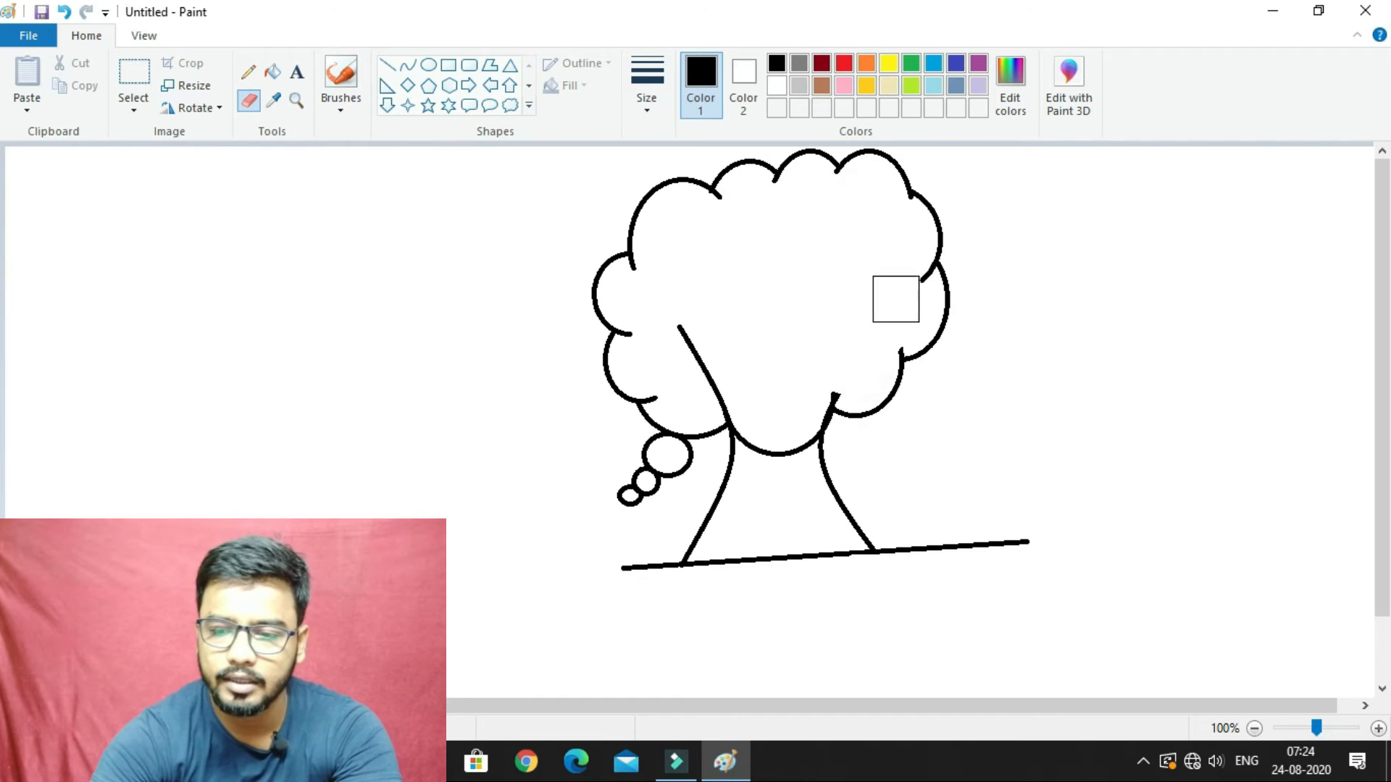
{"action": "left_click", "coordinate": [908, 296]}
{"action": "left_click_drag", "start_coordinate": [684, 321], "coordinate": [711, 391]}
{"action": "mouse_move", "coordinate": [637, 496]}
{"action": "left_mouse_down"}
{"action": "mouse_move", "coordinate": [675, 466]}
{"action": "mouse_move", "coordinate": [631, 495]}
{"action": "mouse_move", "coordinate": [638, 460]}
{"action": "left_mouse_up"}
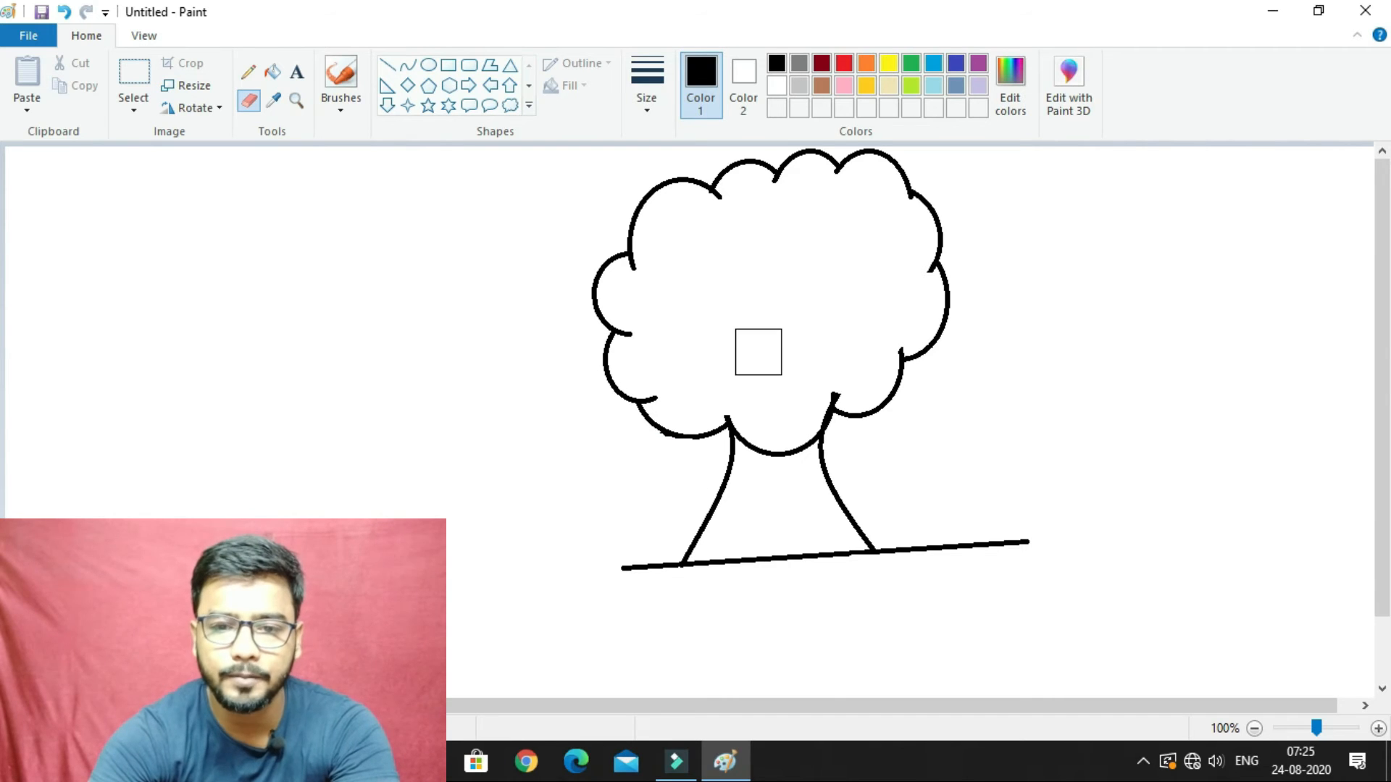
Fill the tree crown with green and the trunk with dark red.
{"action": "left_click", "coordinate": [271, 75]}
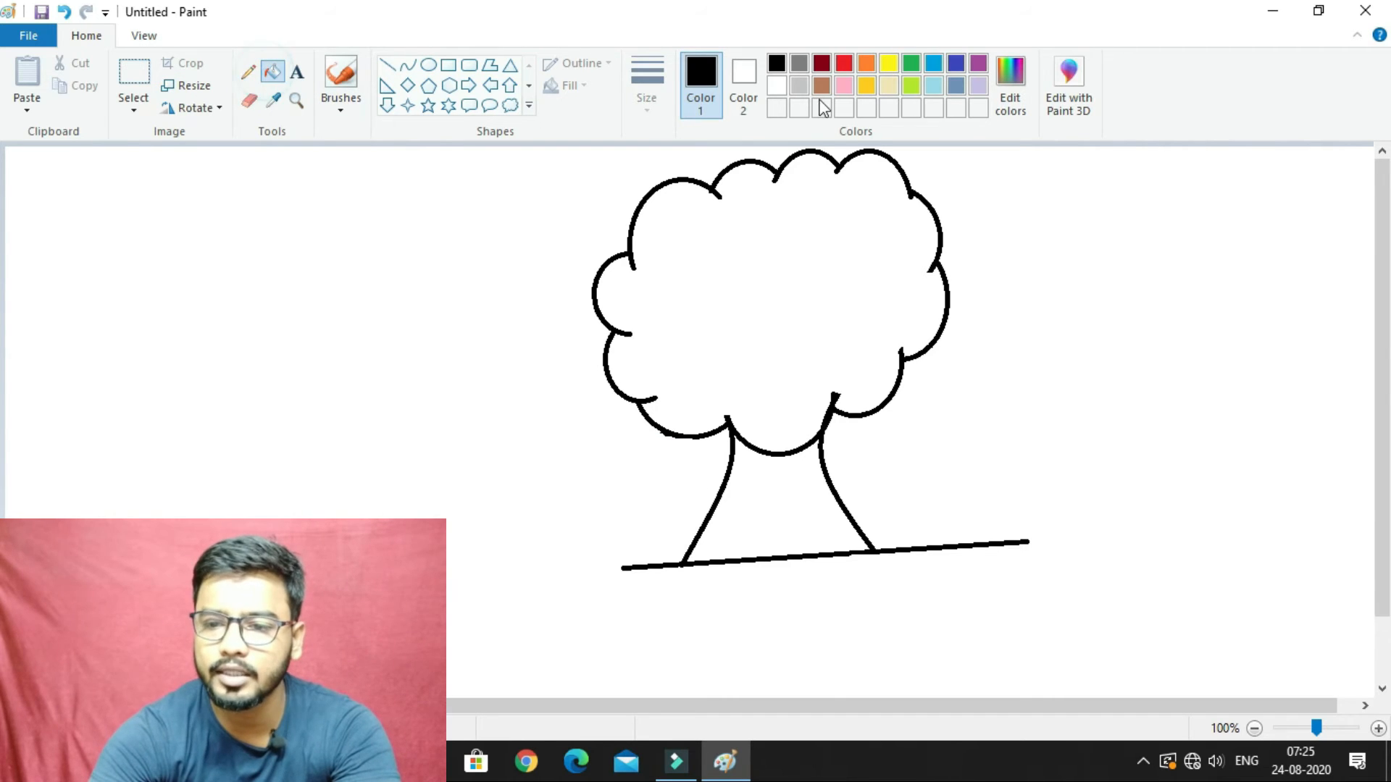
{"action": "left_click", "coordinate": [911, 64]}
{"action": "left_click", "coordinate": [776, 249]}
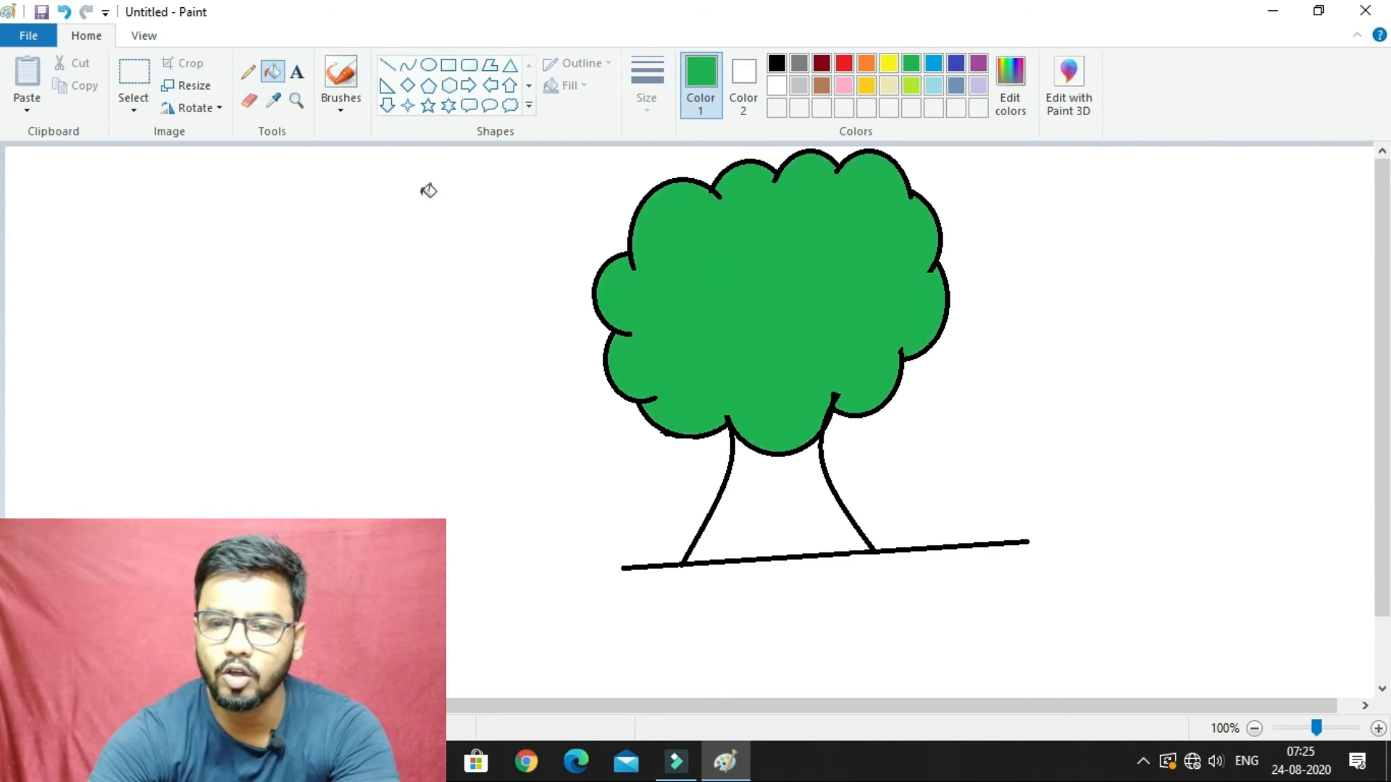
{"action": "left_click", "coordinate": [821, 63]}
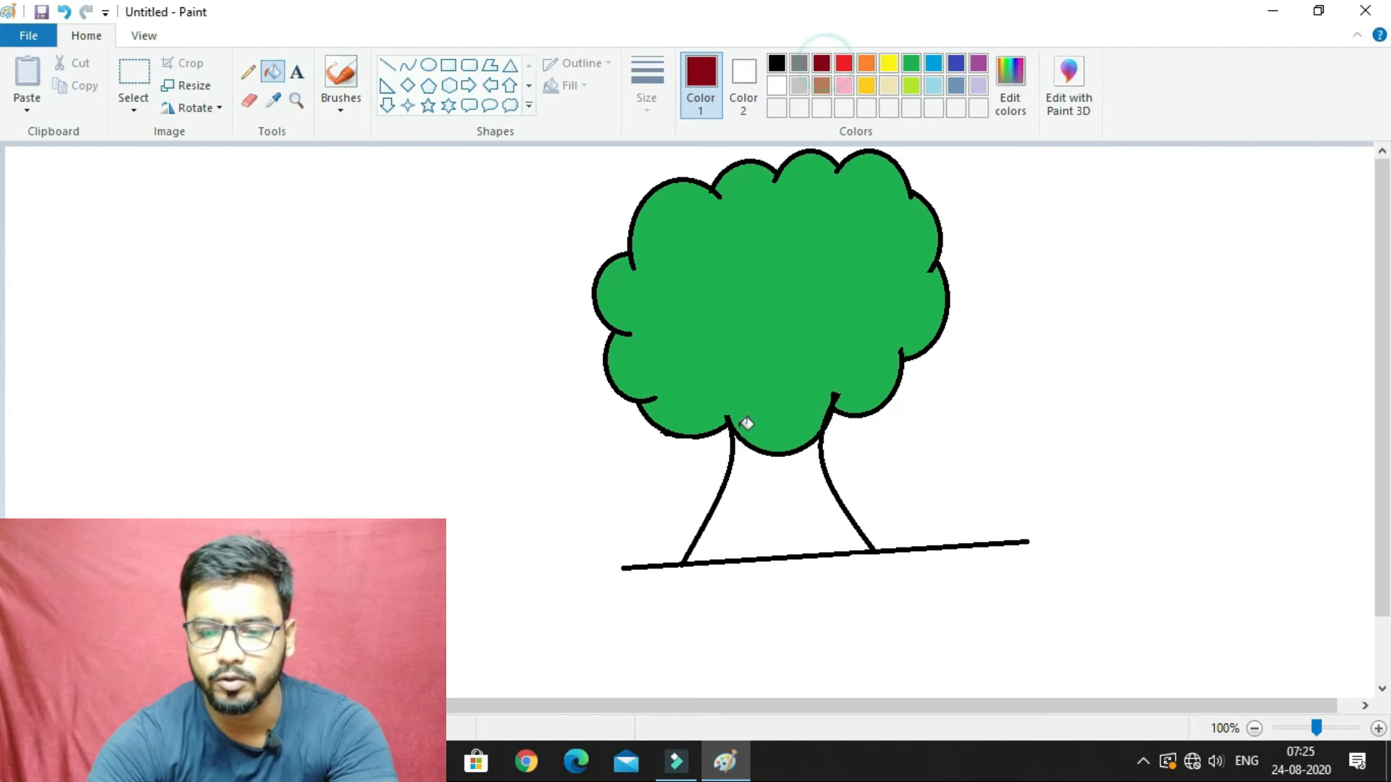
{"action": "left_click", "coordinate": [752, 478]}
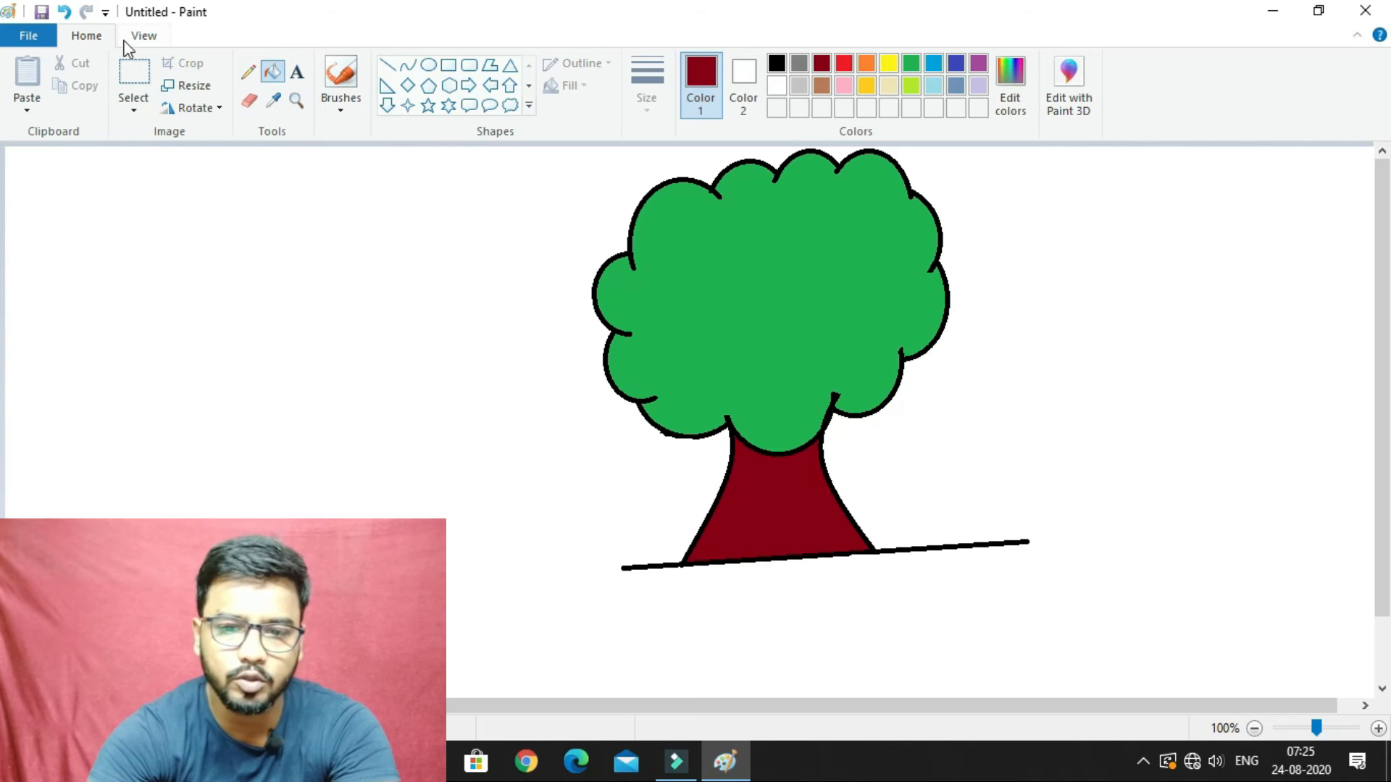
Copy the whole tree with its ground line and place a pasted duplicate to the right of the original.
{"action": "left_click", "coordinate": [134, 73]}
{"action": "left_click_drag", "start_coordinate": [503, 148], "coordinate": [1074, 581]}
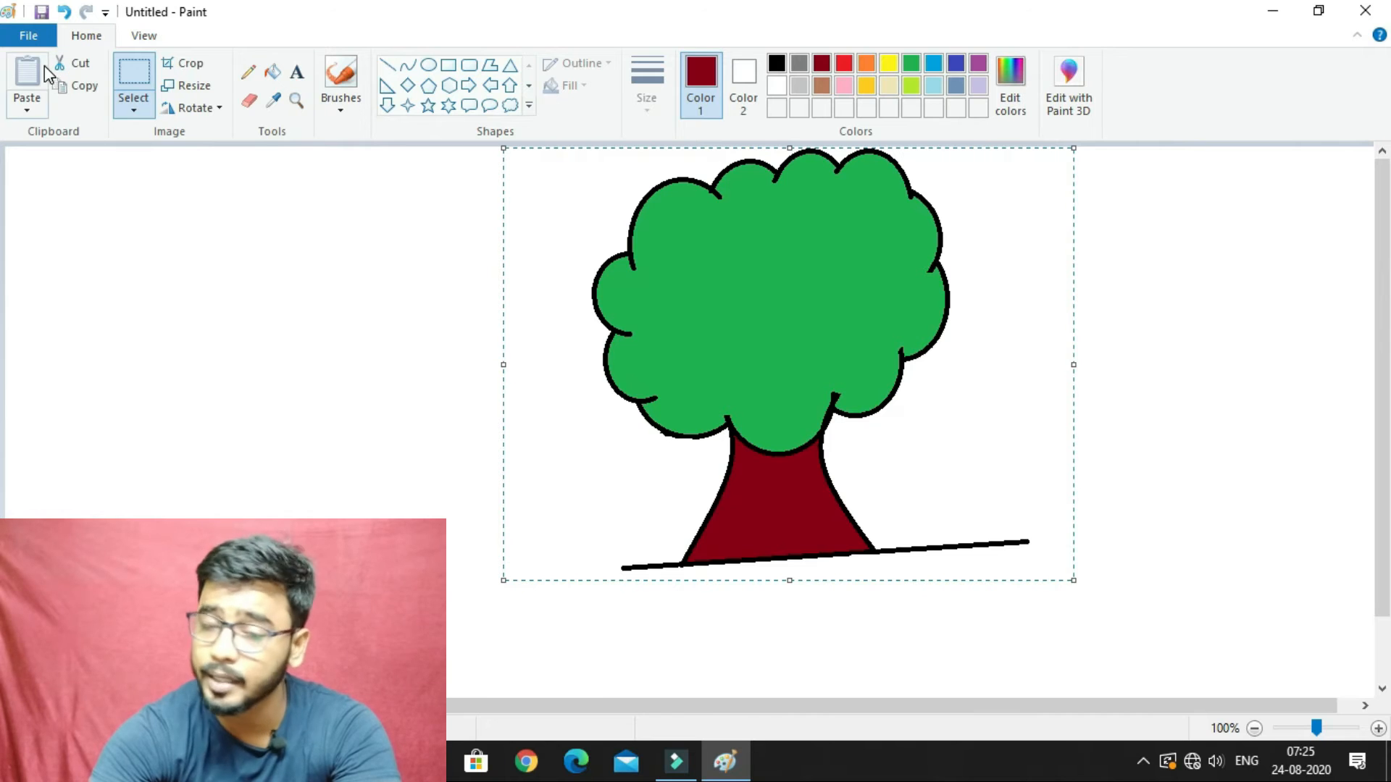
{"action": "left_click", "coordinate": [83, 85]}
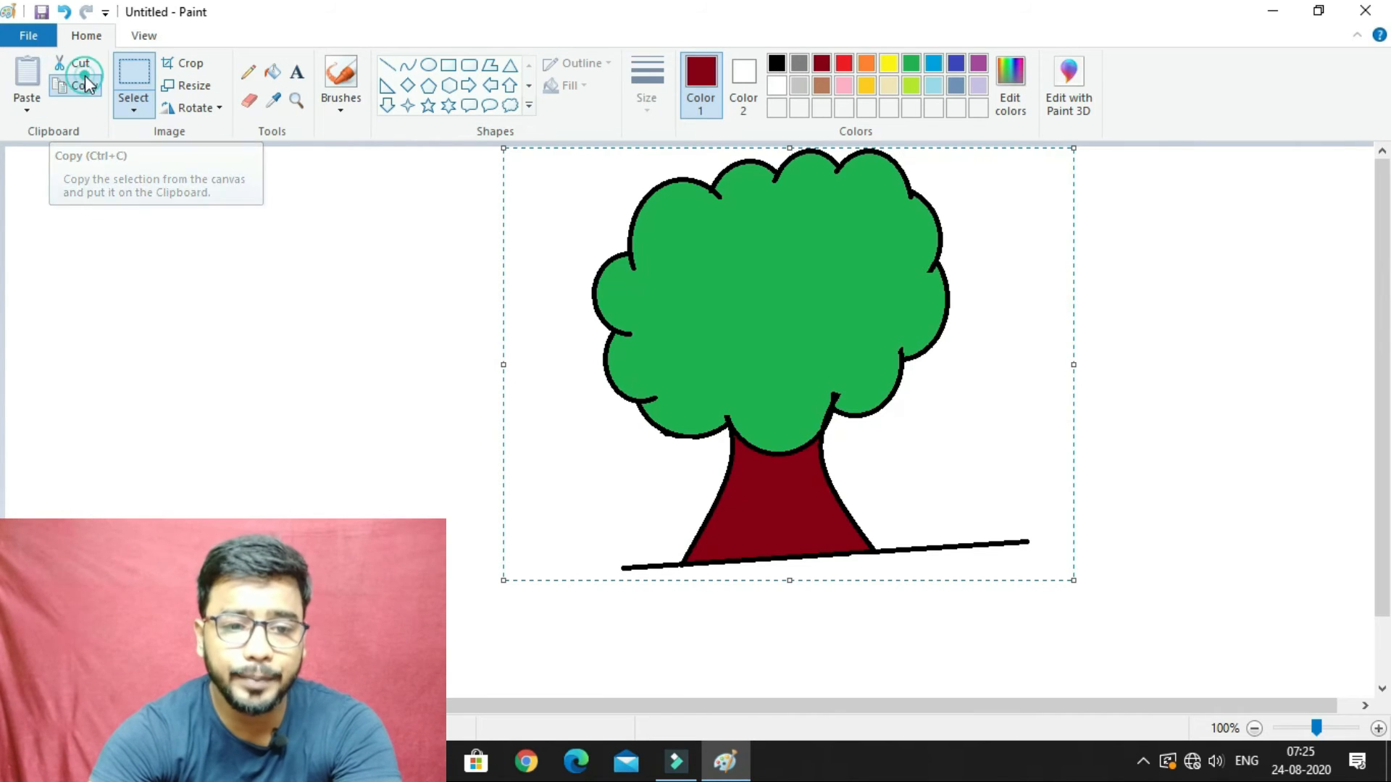
{"action": "left_click", "coordinate": [26, 73]}
{"action": "left_click_drag", "start_coordinate": [231, 319], "coordinate": [1211, 342]}
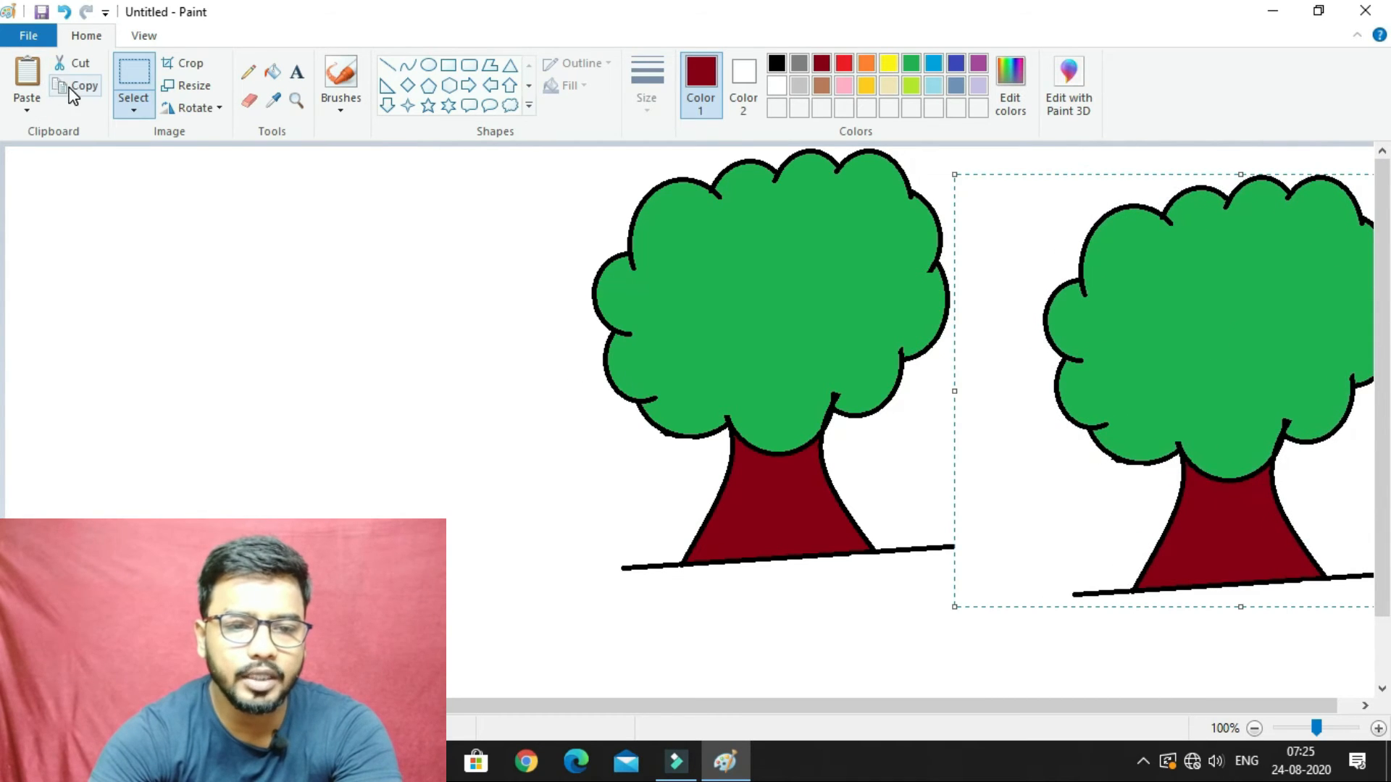
Paste another copy of the tree and place it to the left of the original.
{"action": "left_click", "coordinate": [28, 80]}
{"action": "left_click_drag", "start_coordinate": [283, 268], "coordinate": [289, 338]}
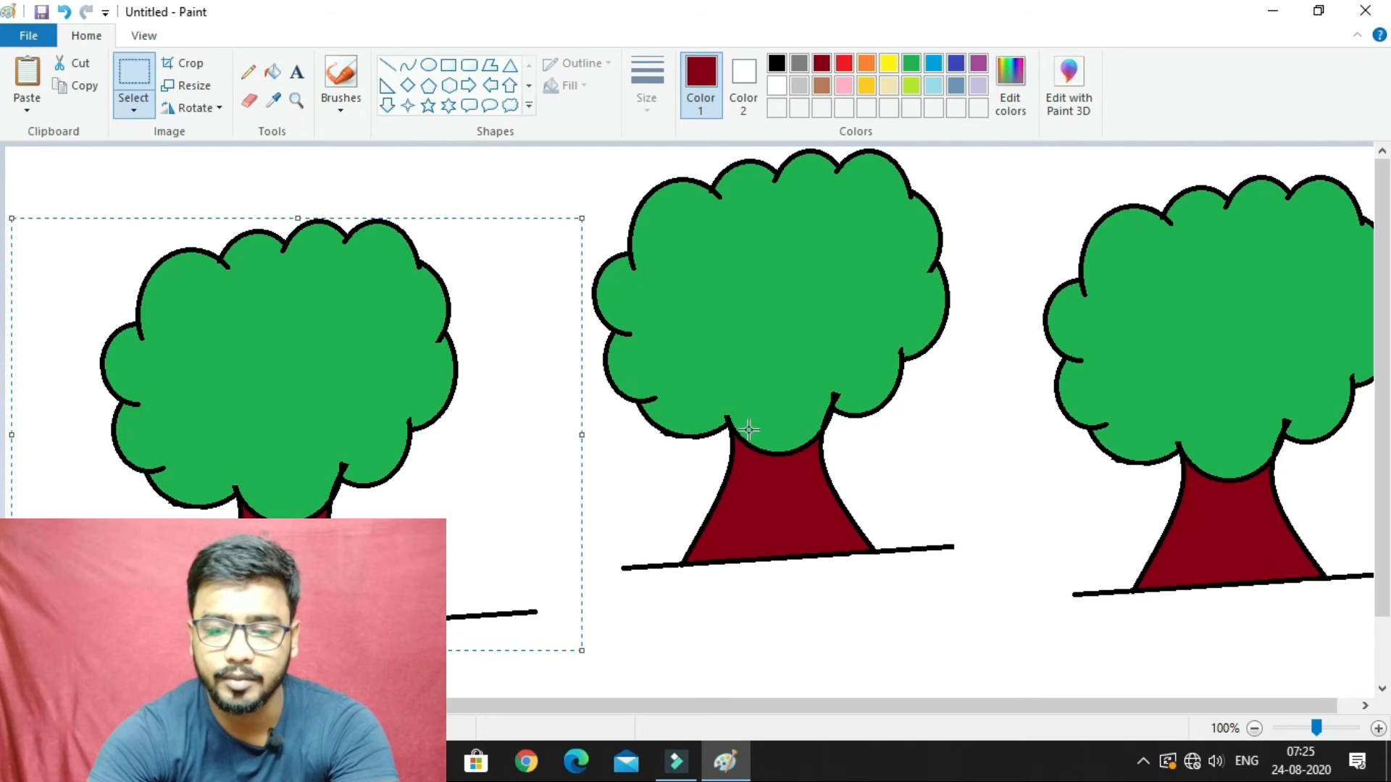
{"action": "left_click", "coordinate": [905, 481]}
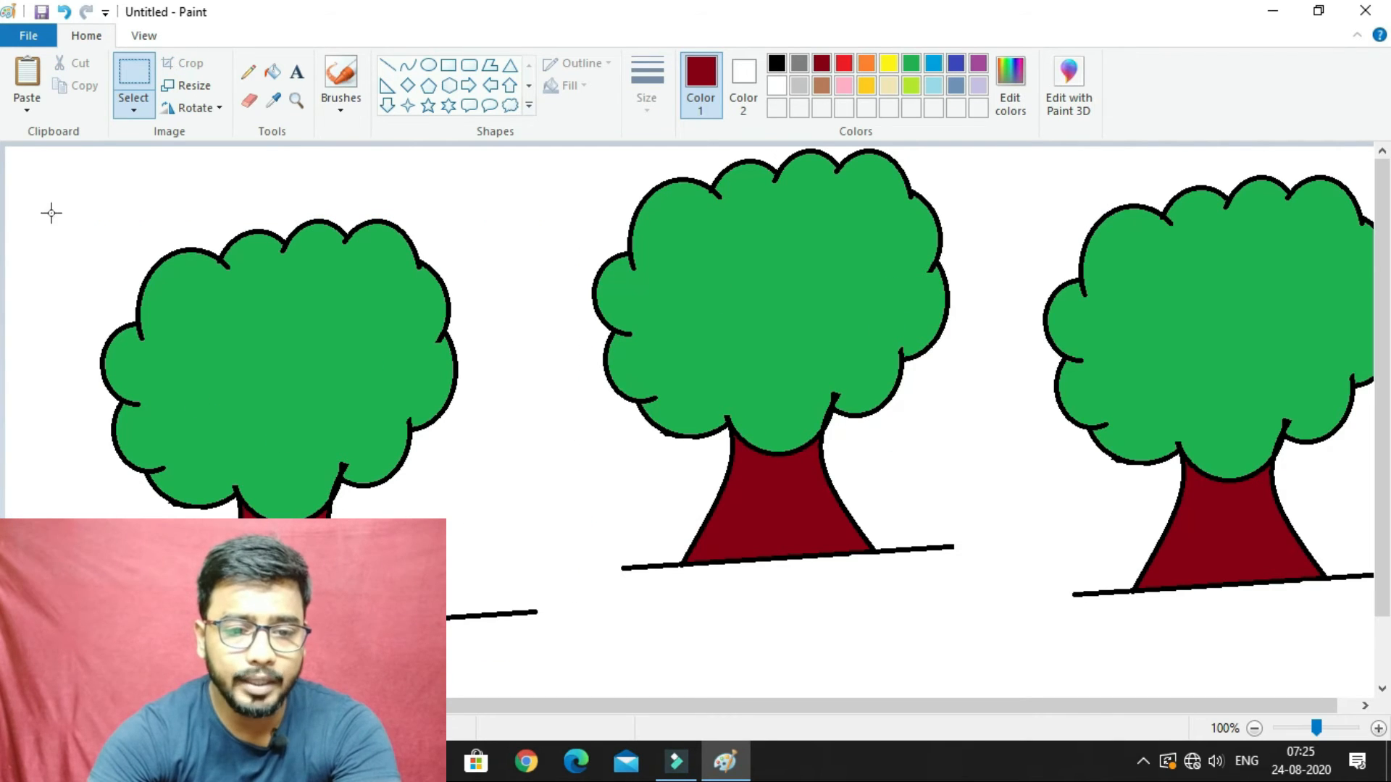
Cut the leftmost tree, paste it back and place it over the middle tree.
{"action": "left_click_drag", "start_coordinate": [42, 160], "coordinate": [561, 674]}
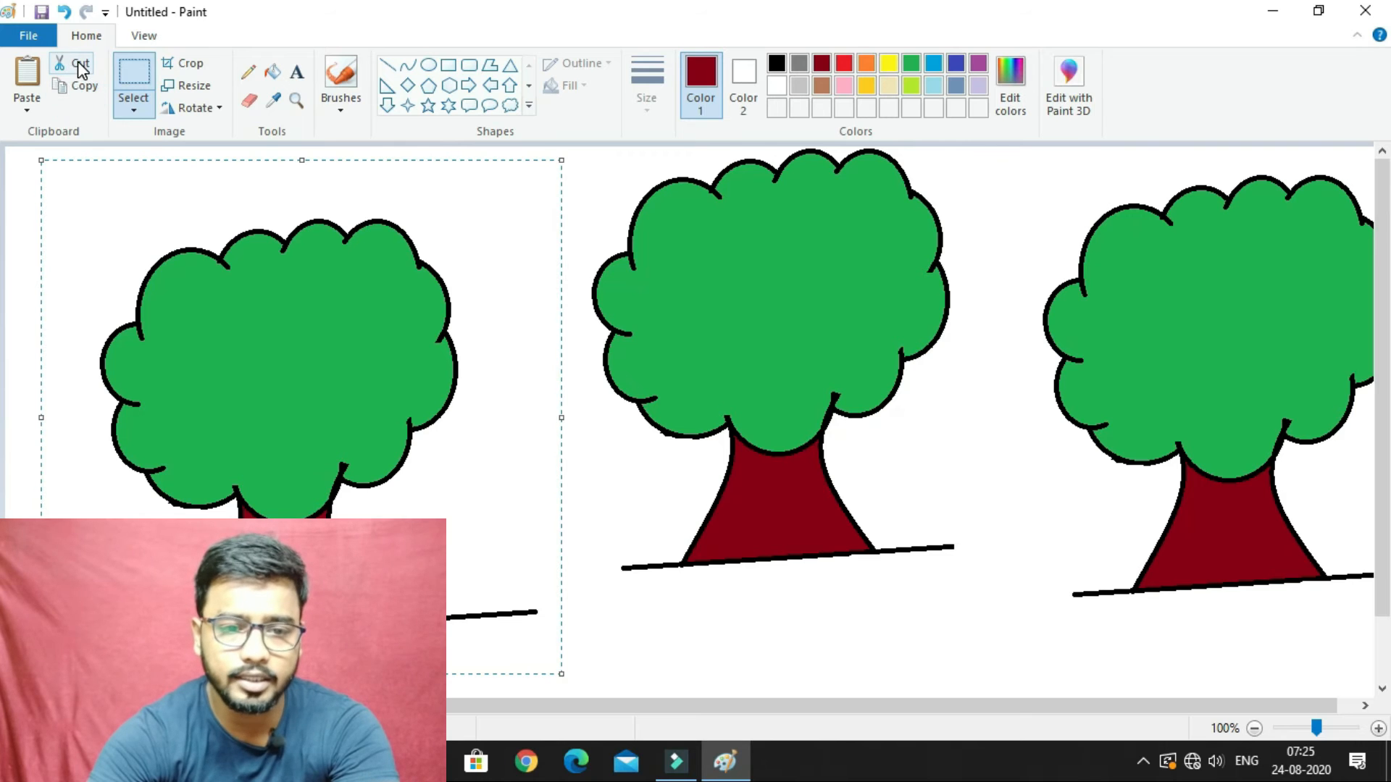
{"action": "left_click", "coordinate": [80, 67]}
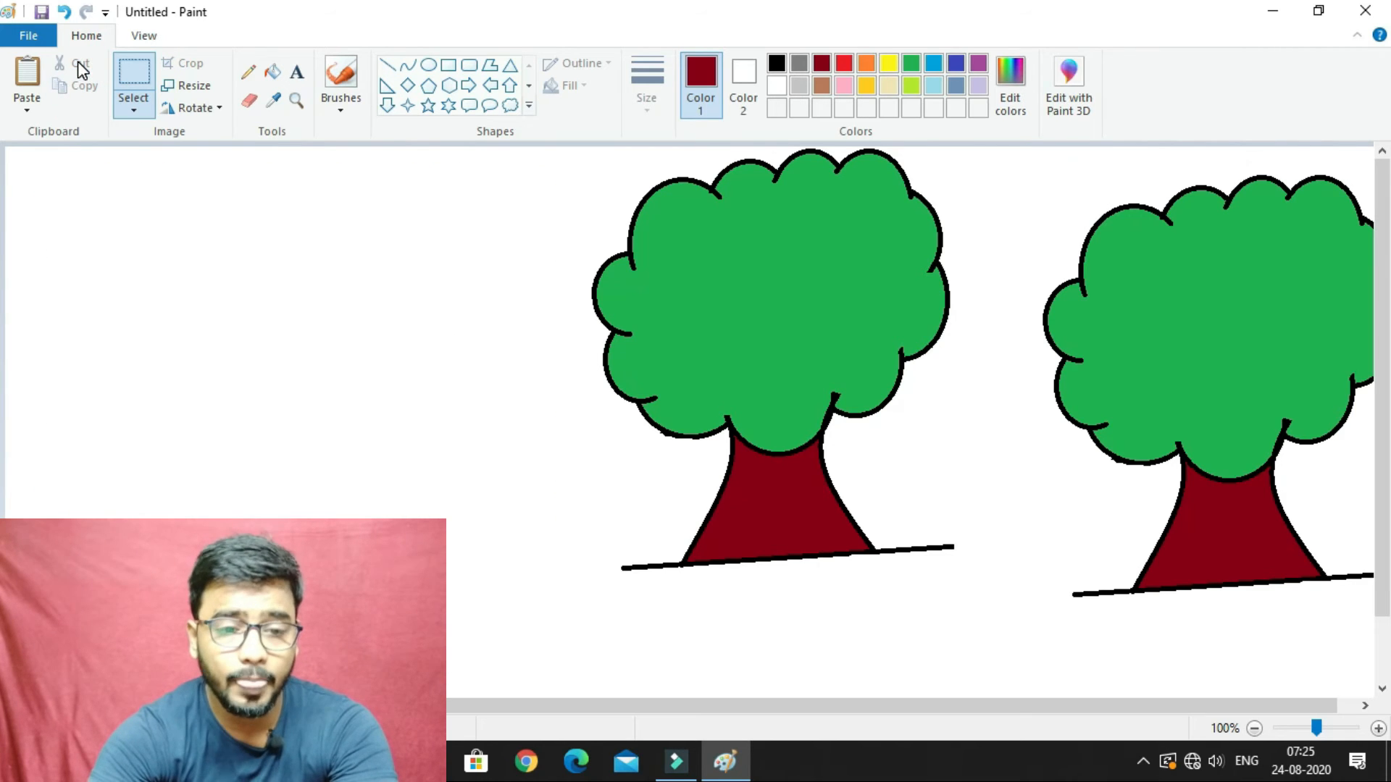
{"action": "left_click", "coordinate": [27, 73]}
{"action": "left_click_drag", "start_coordinate": [283, 376], "coordinate": [794, 380]}
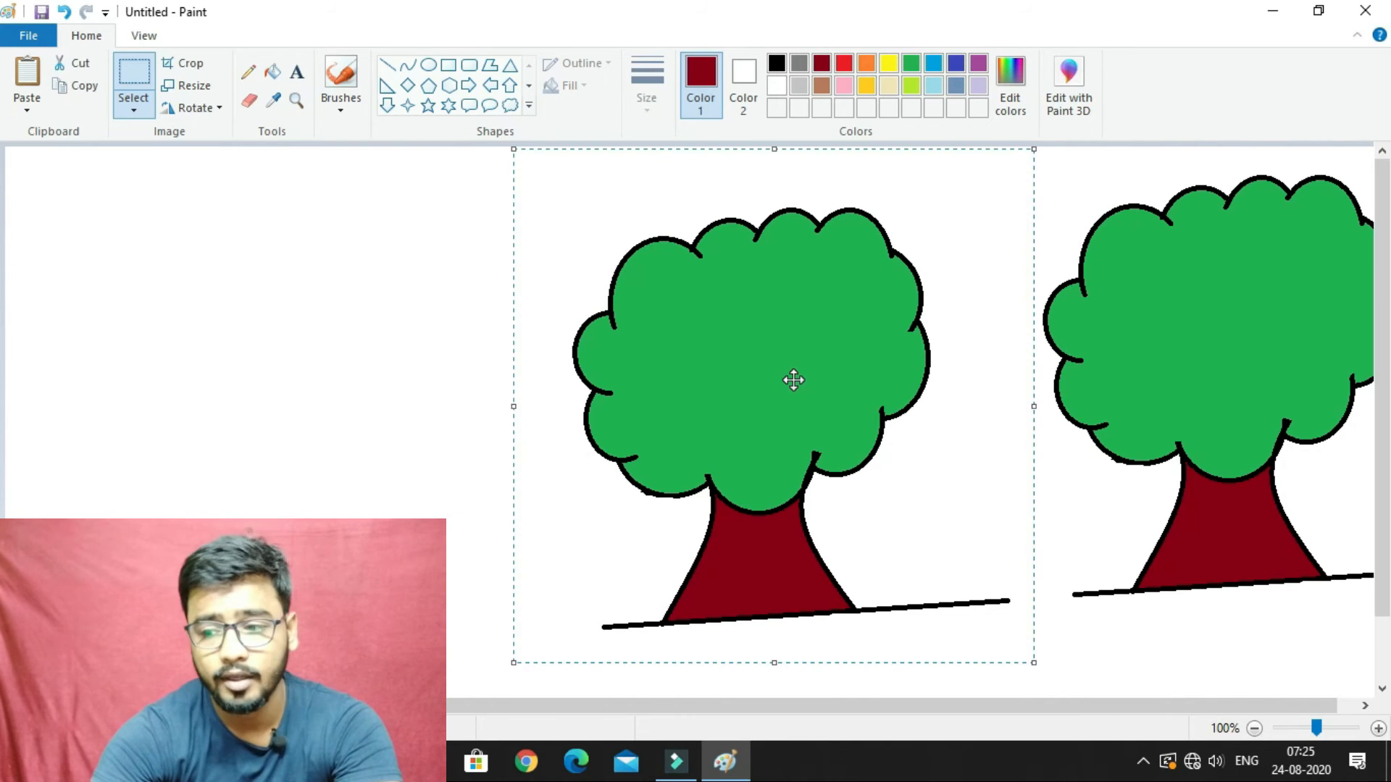
{"action": "left_click", "coordinate": [323, 389]}
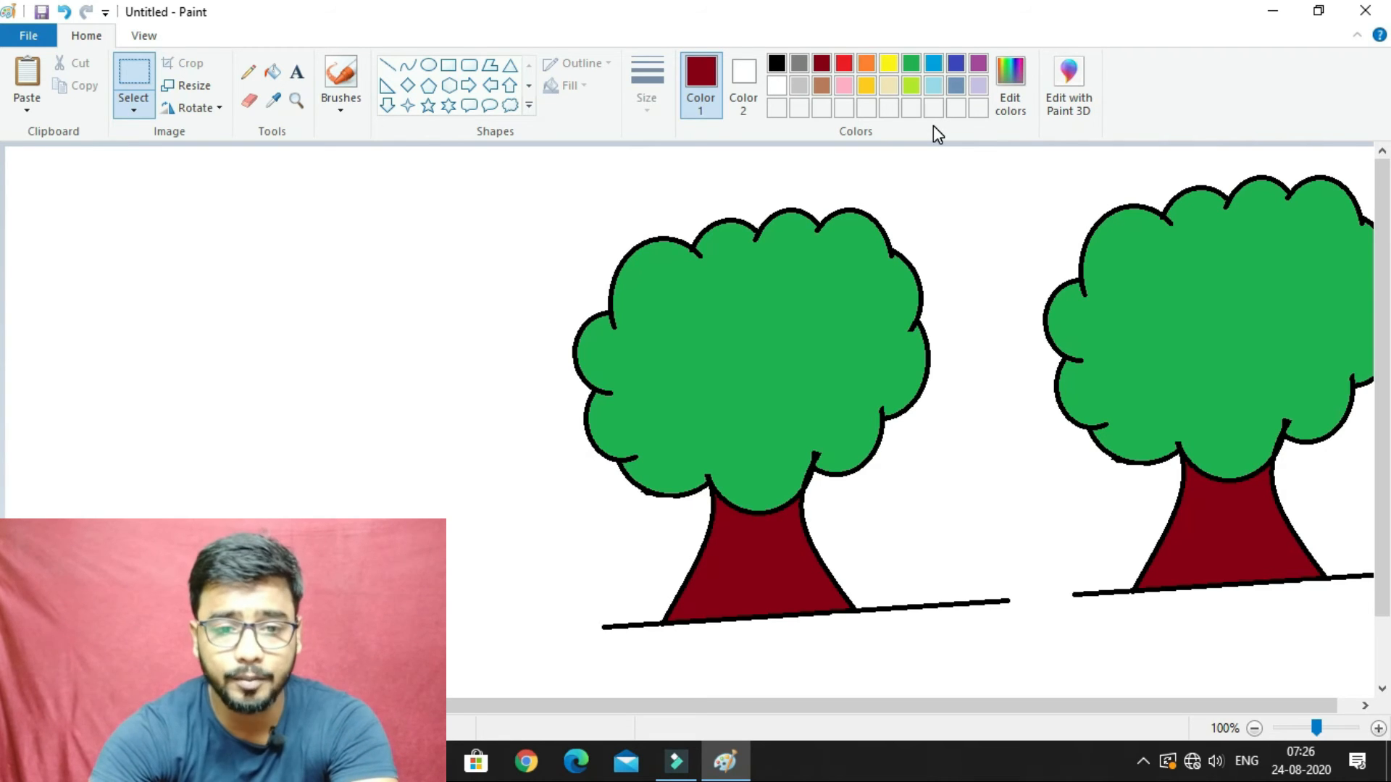
Magnify the picture to 400% and bring the top of the tree crown into view.
{"action": "left_click", "coordinate": [148, 37]}
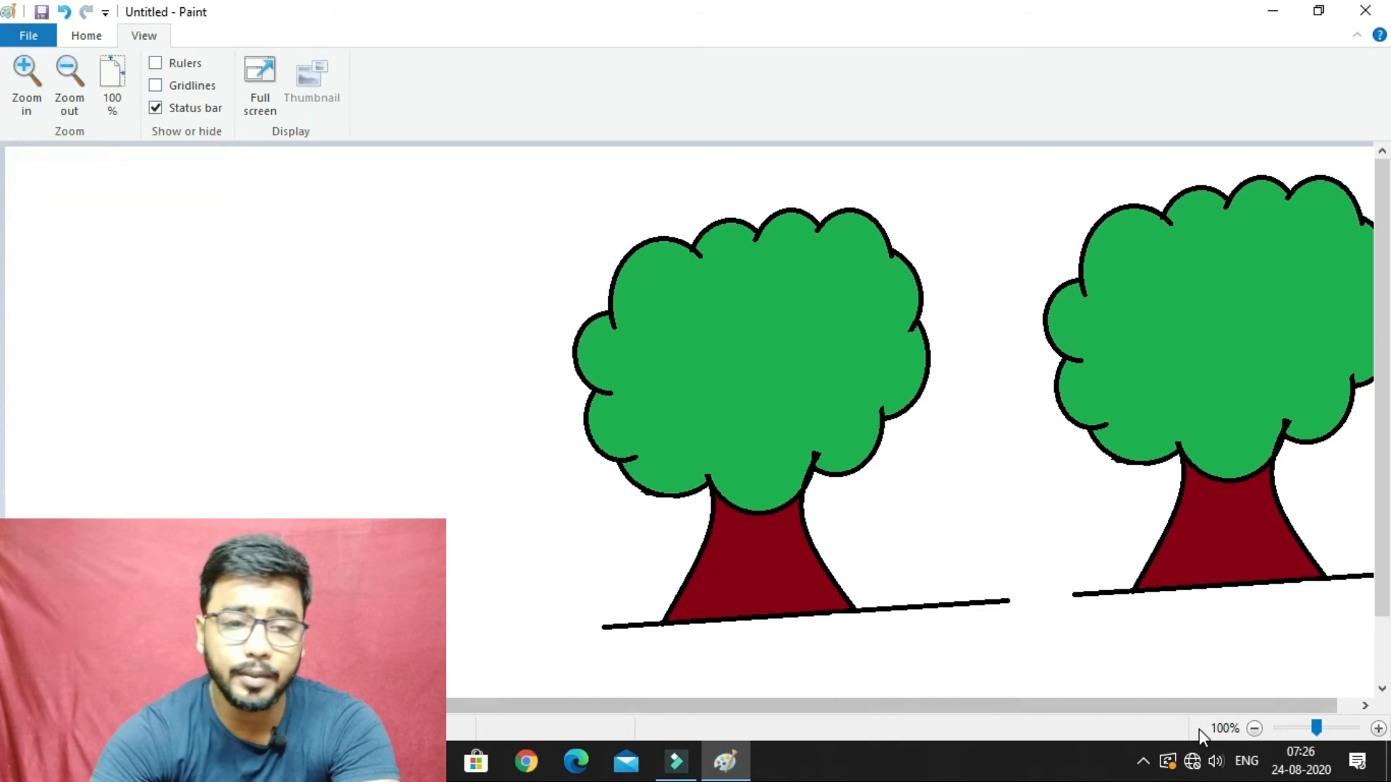
{"action": "left_click", "coordinate": [44, 90]}
{"action": "left_click", "coordinate": [44, 90]}
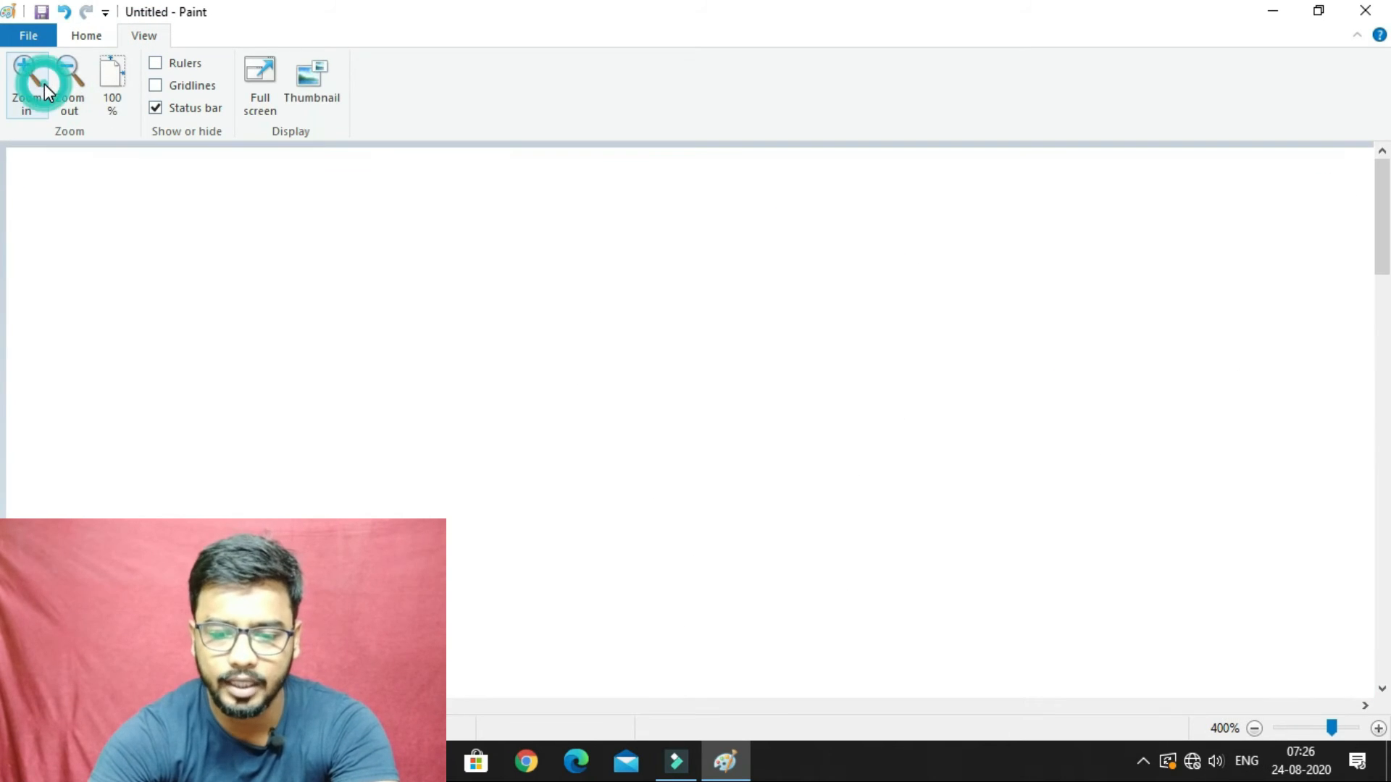
{"action": "left_click_drag", "start_coordinate": [290, 707], "coordinate": [918, 708]}
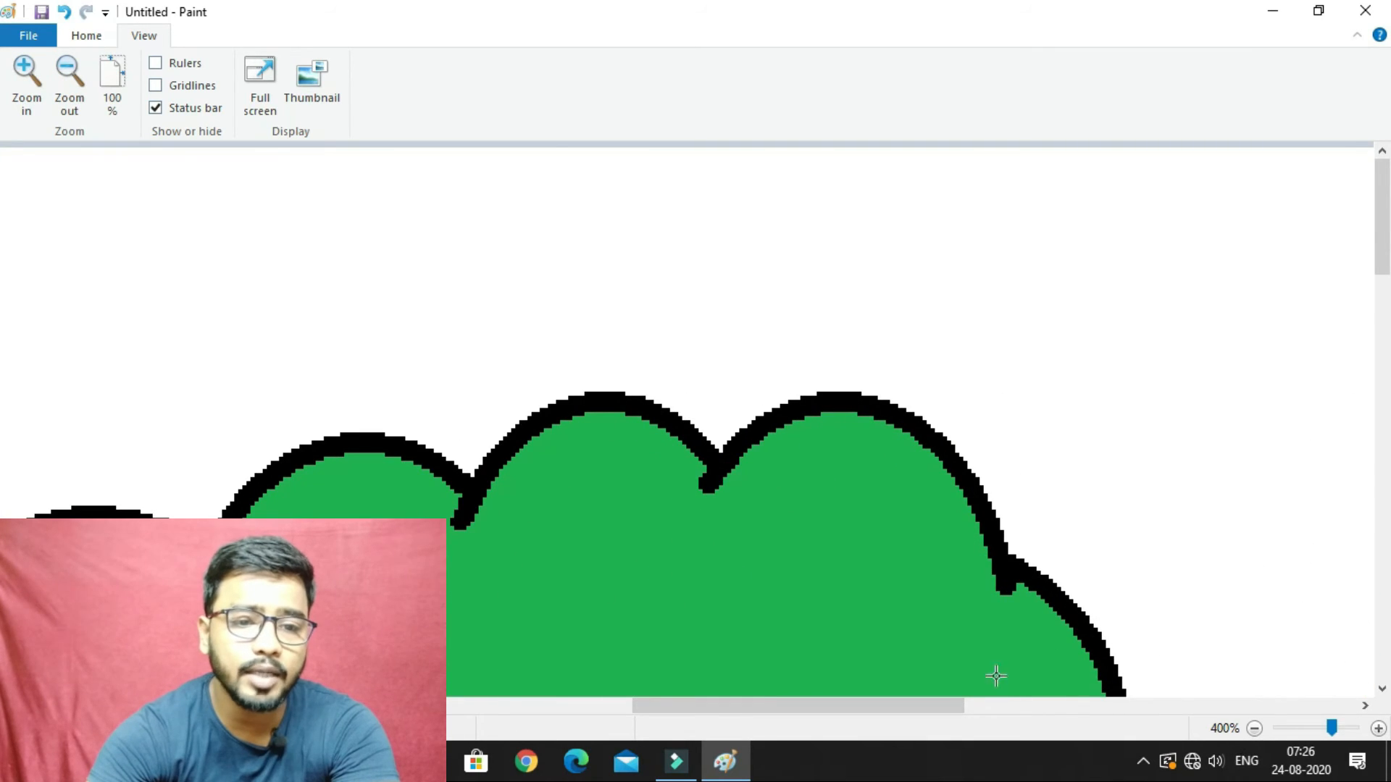
Zoom the picture out to 12.5% and restore the zoom level to 100%.
{"action": "left_click", "coordinate": [65, 91]}
{"action": "left_click", "coordinate": [65, 91]}
{"action": "left_click", "coordinate": [65, 91]}
{"action": "left_click", "coordinate": [65, 91]}
{"action": "left_click", "coordinate": [65, 90]}
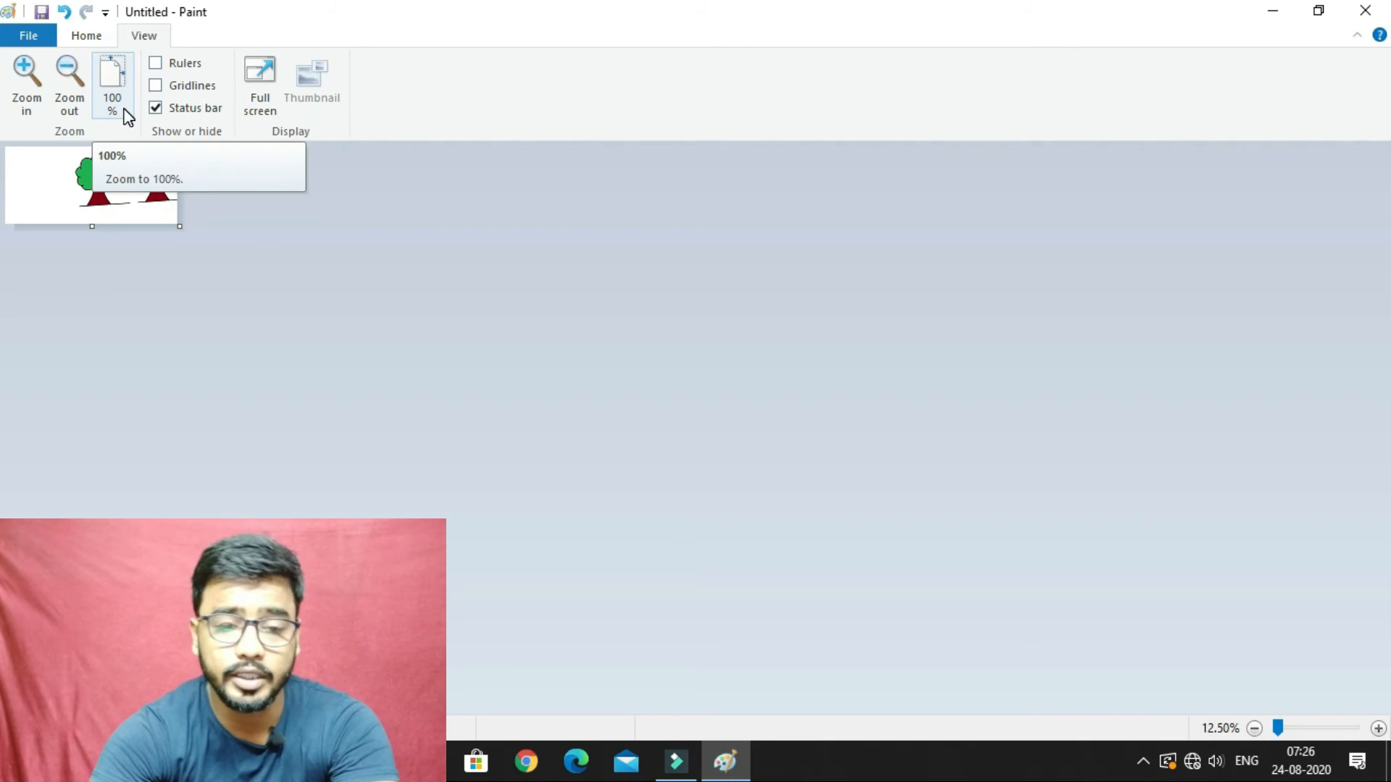
{"action": "left_click", "coordinate": [100, 81]}
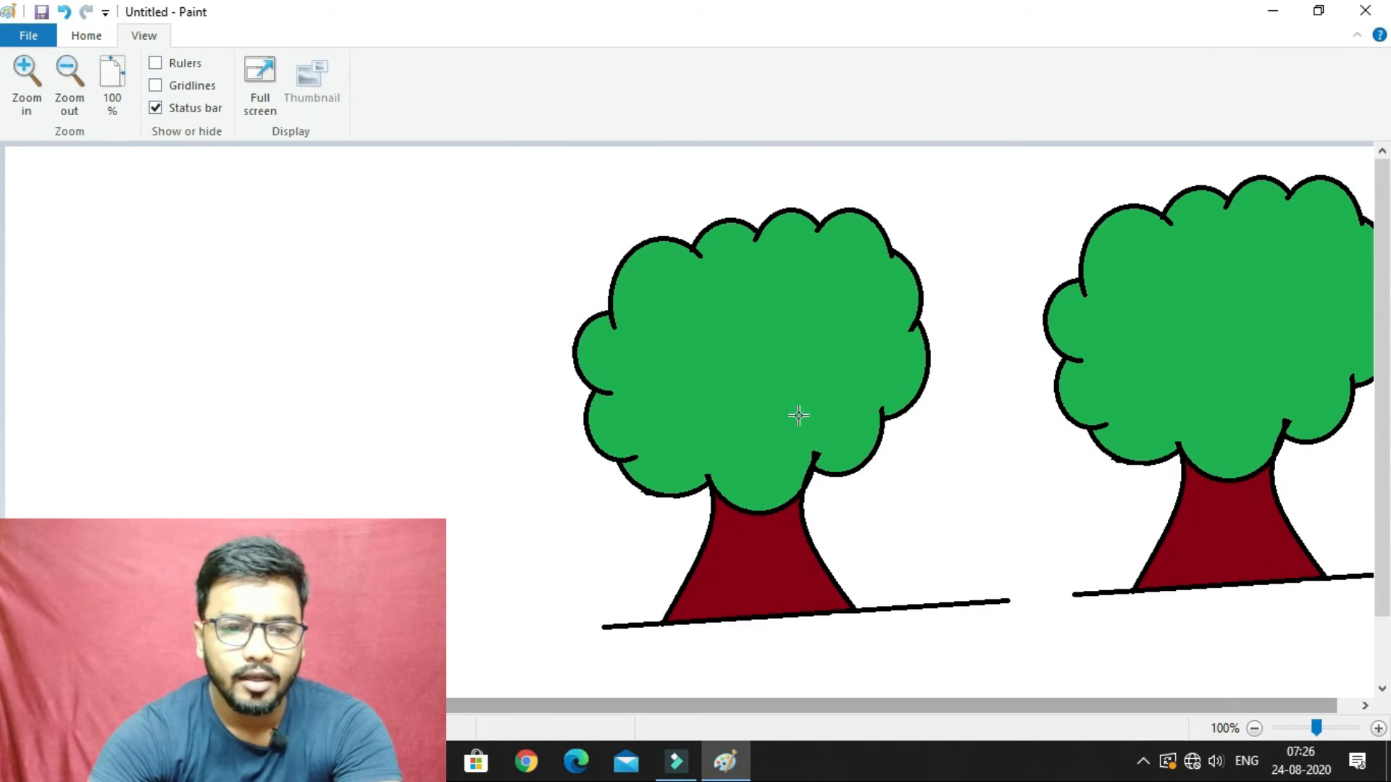
Show the rulers and gridlines over the canvas and hide both again.
{"action": "left_click", "coordinate": [172, 65]}
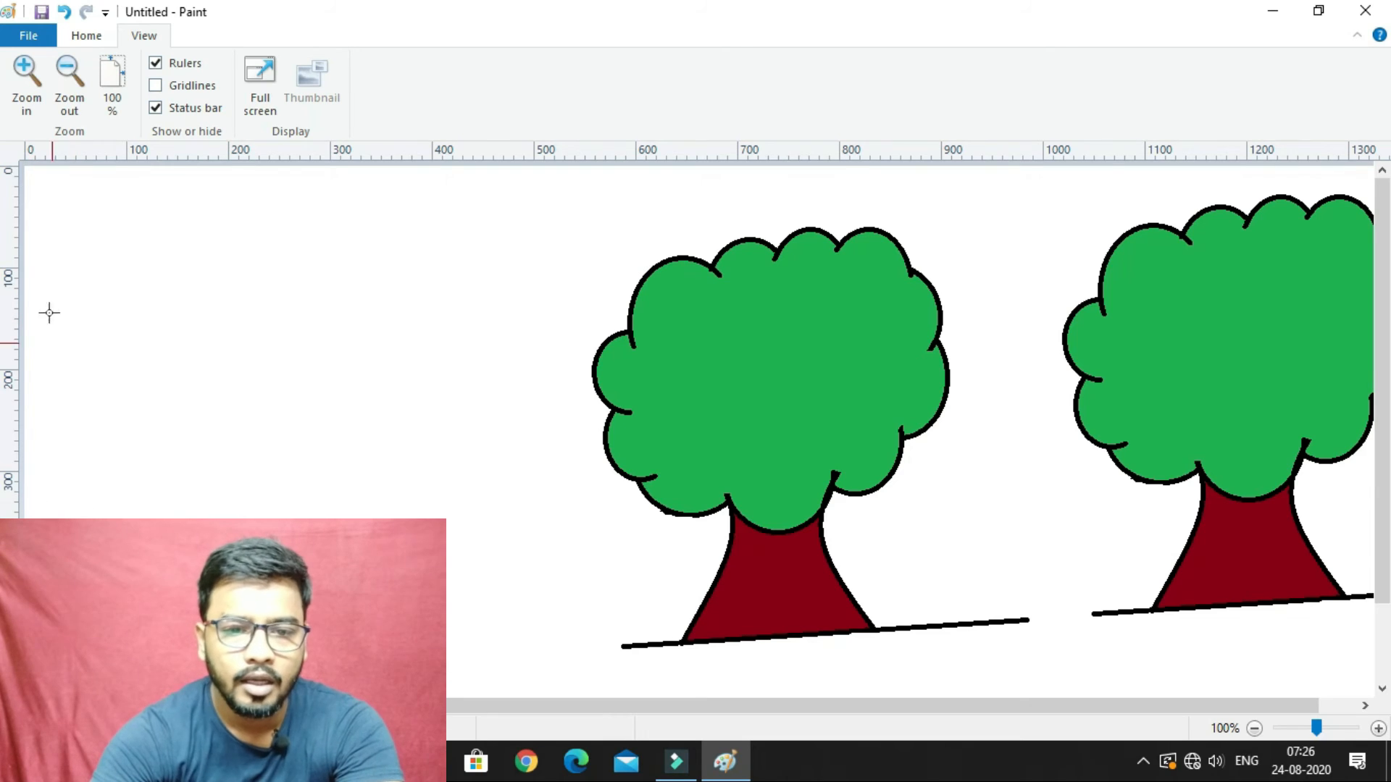
{"action": "left_click", "coordinate": [190, 85]}
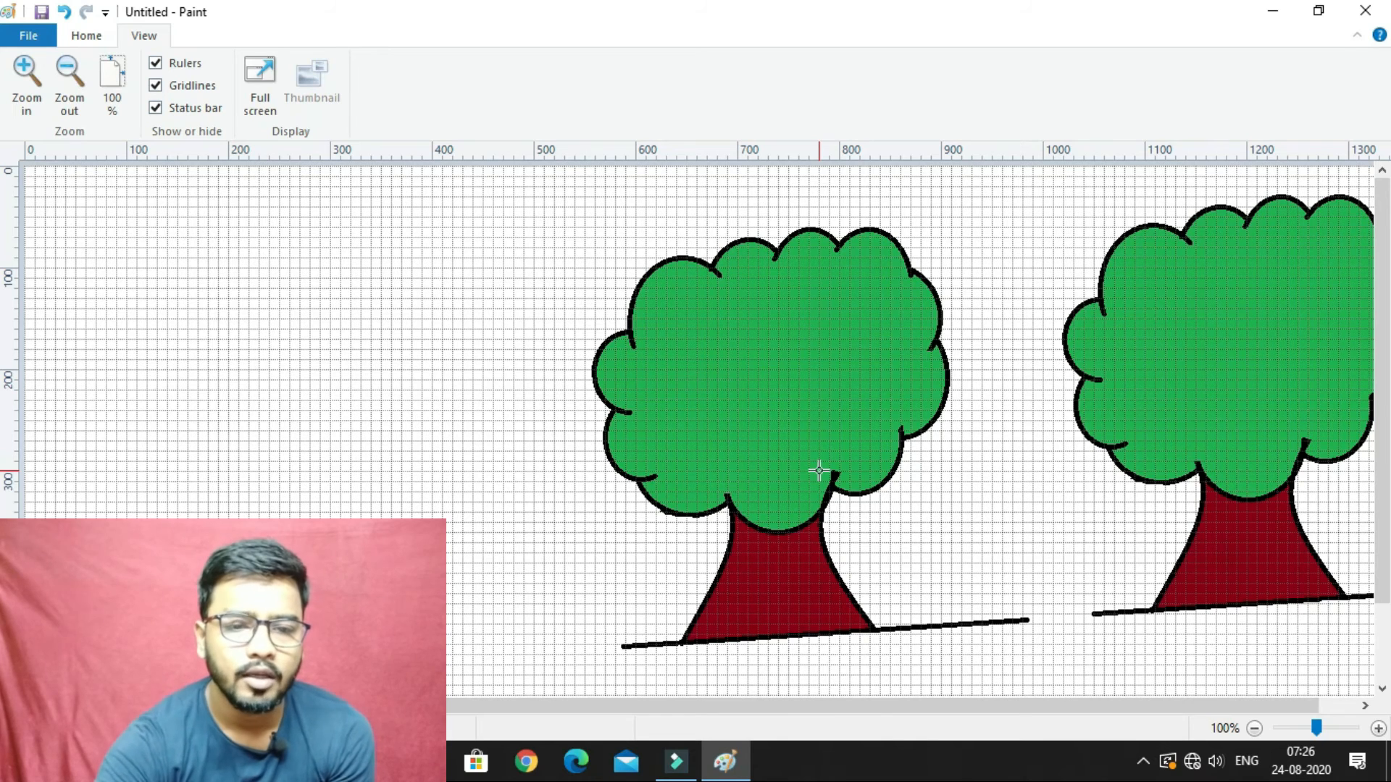
{"action": "left_click", "coordinate": [185, 88]}
{"action": "left_click", "coordinate": [185, 63]}
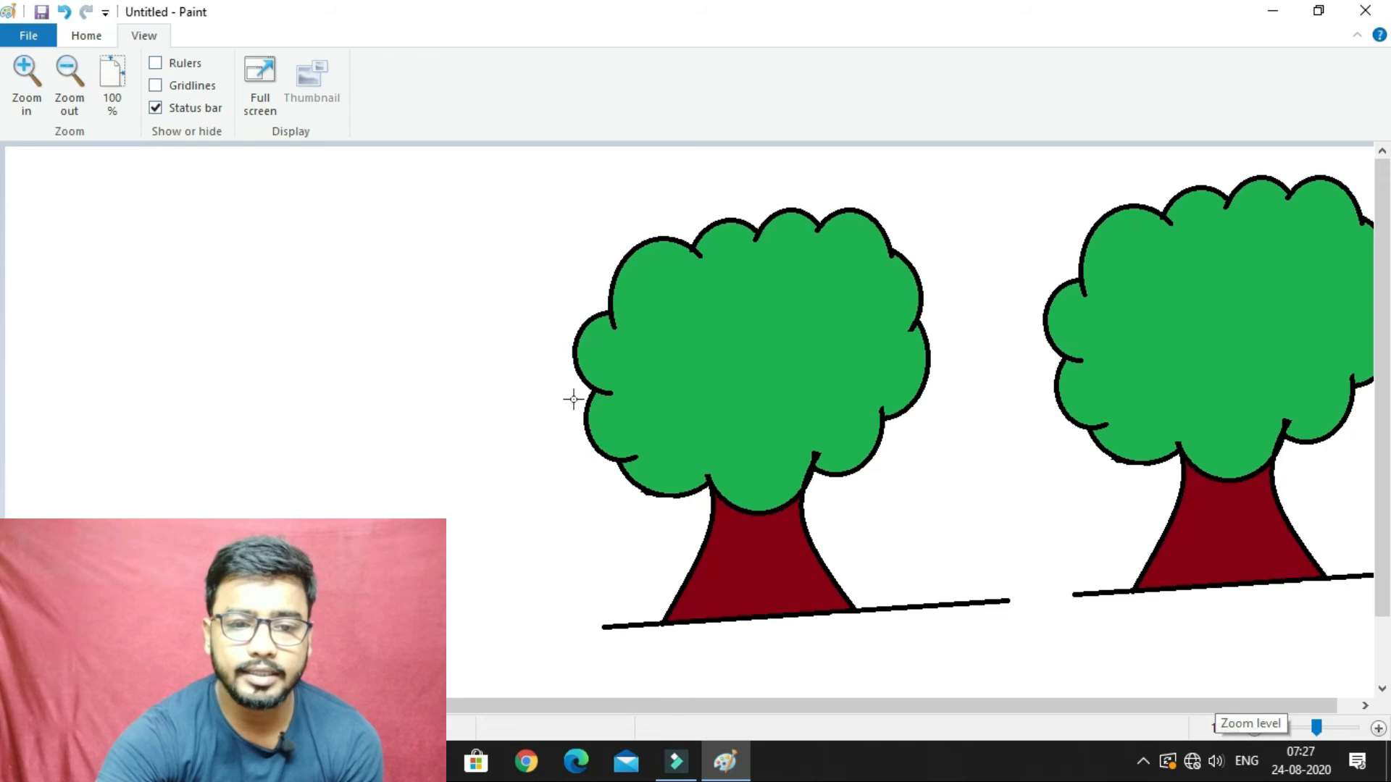
Hide and restore the status bar, and preview the picture in full screen before returning to the editor.
{"action": "left_click", "coordinate": [205, 110]}
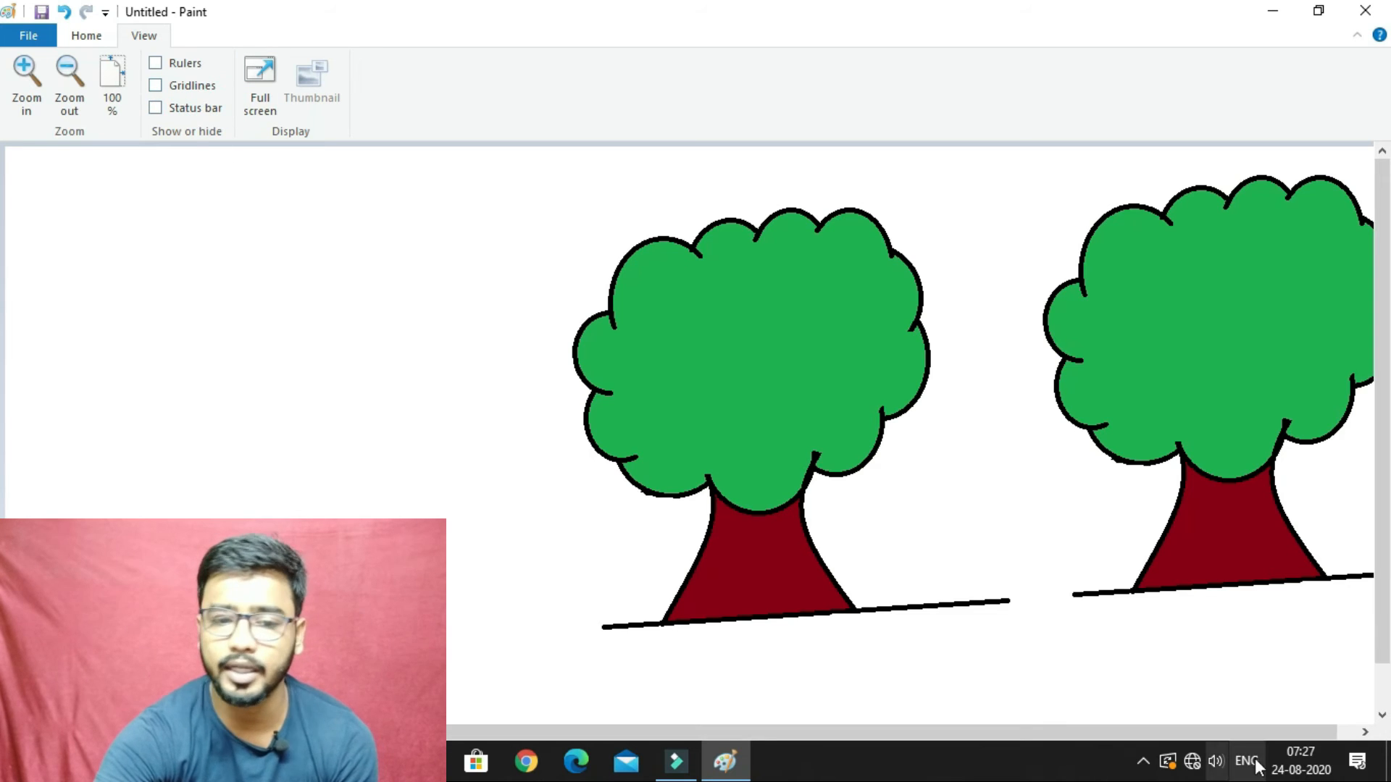
{"action": "left_click", "coordinate": [212, 112]}
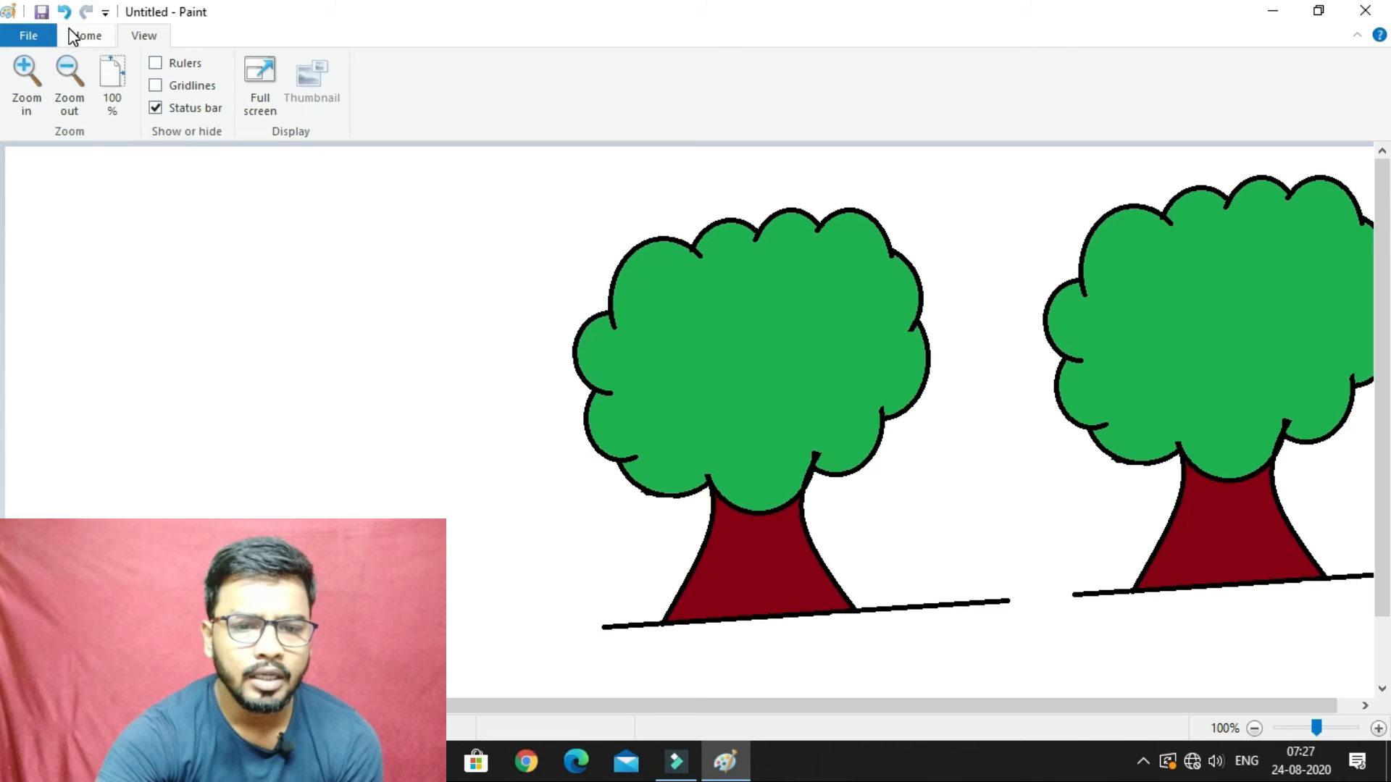
{"action": "left_click", "coordinate": [280, 99]}
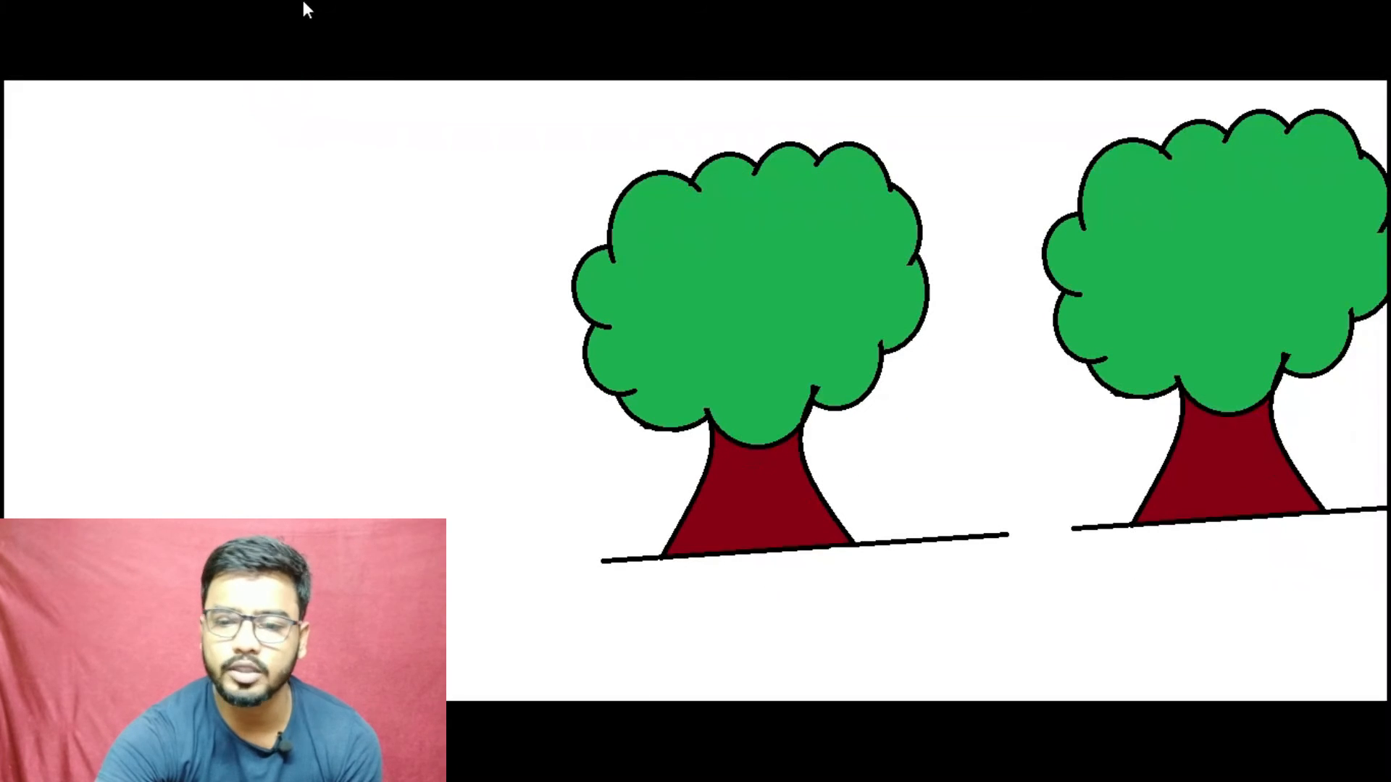
{"action": "left_click", "coordinate": [748, 398]}
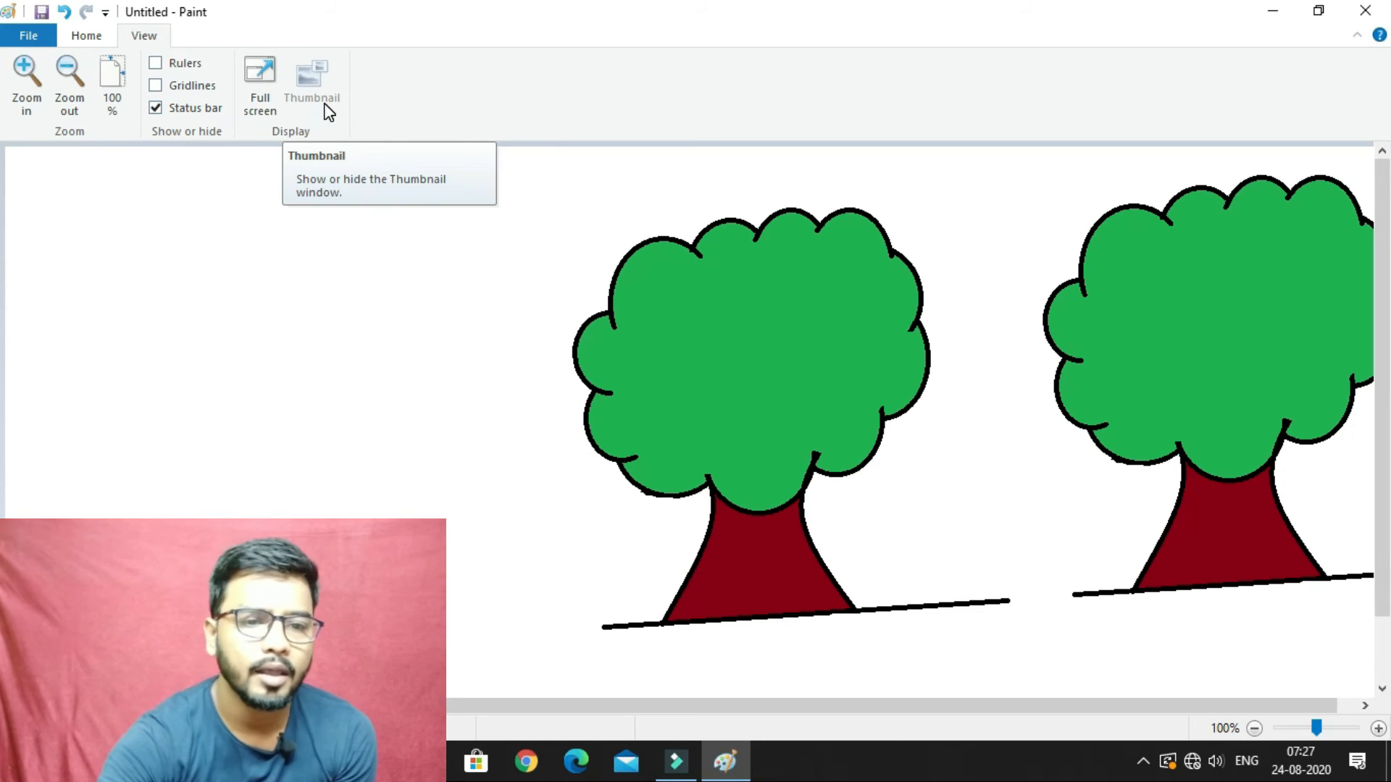
Save the picture to the Desktop as a PNG file named "tree".
{"action": "left_click", "coordinate": [29, 36]}
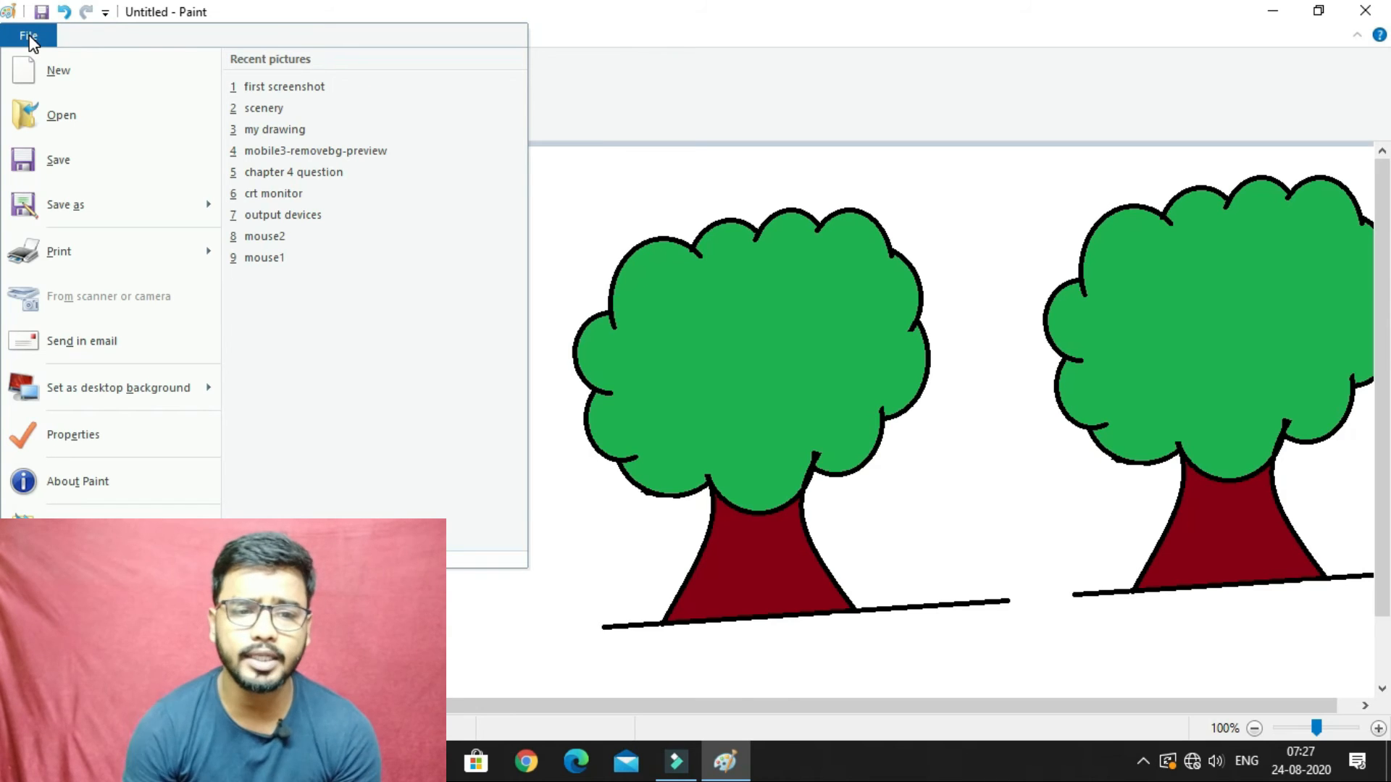
{"action": "left_click", "coordinate": [61, 214]}
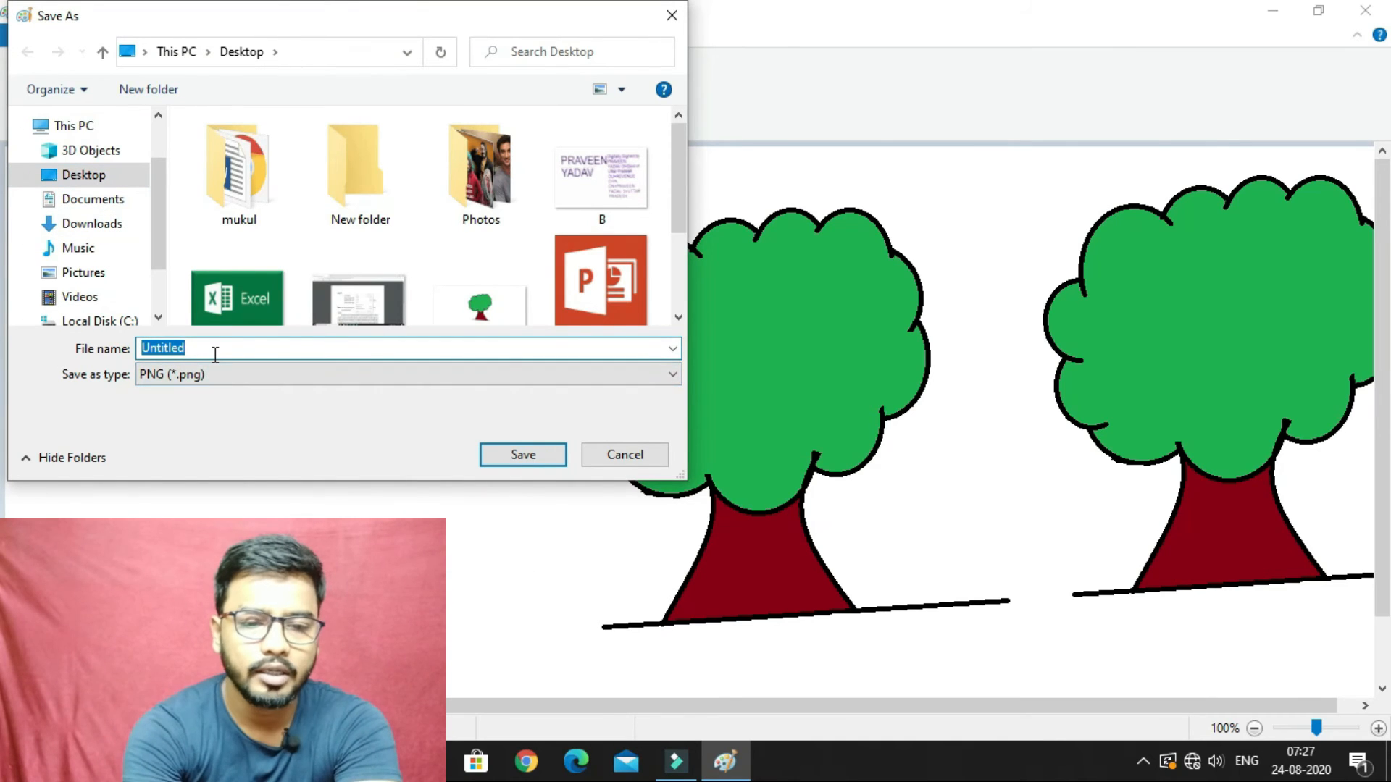
{"action": "type", "text": "tree"}
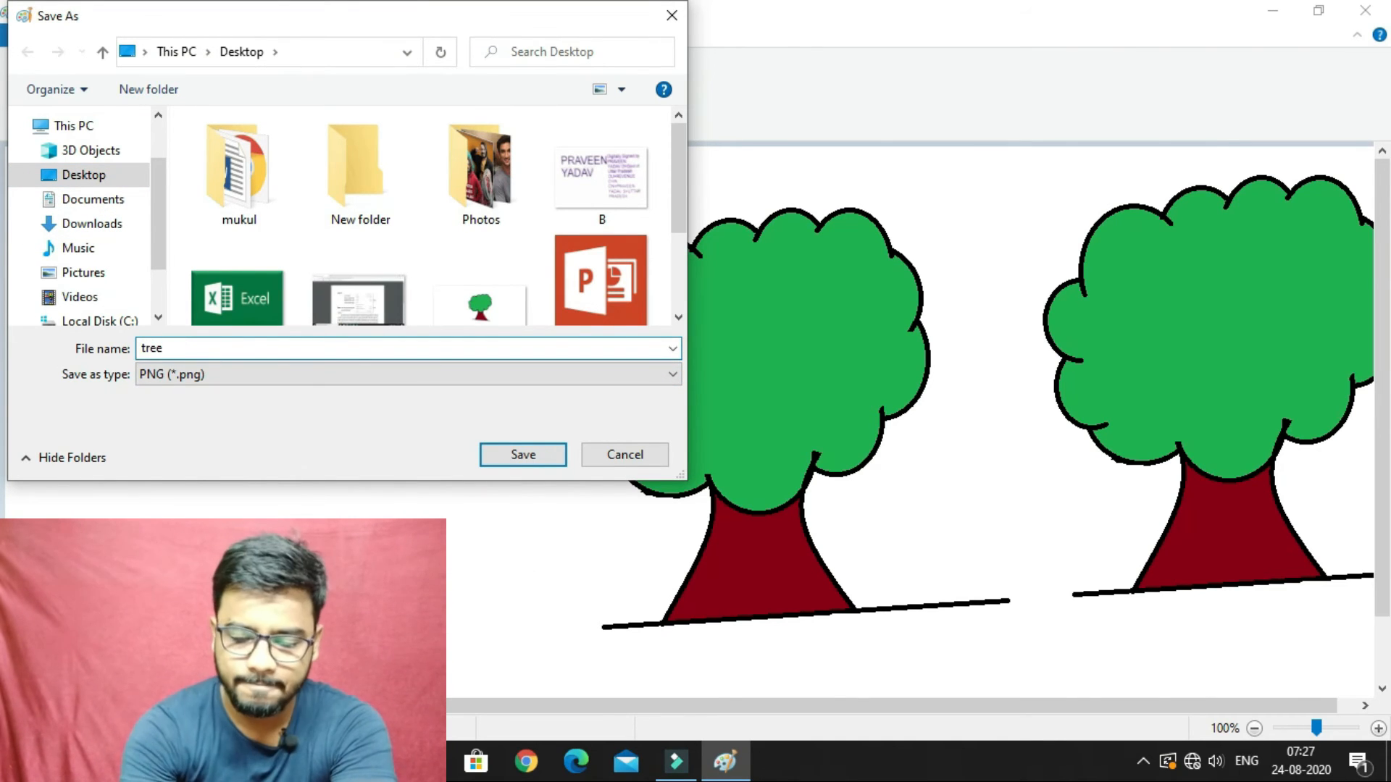
{"action": "key", "text": "Return"}
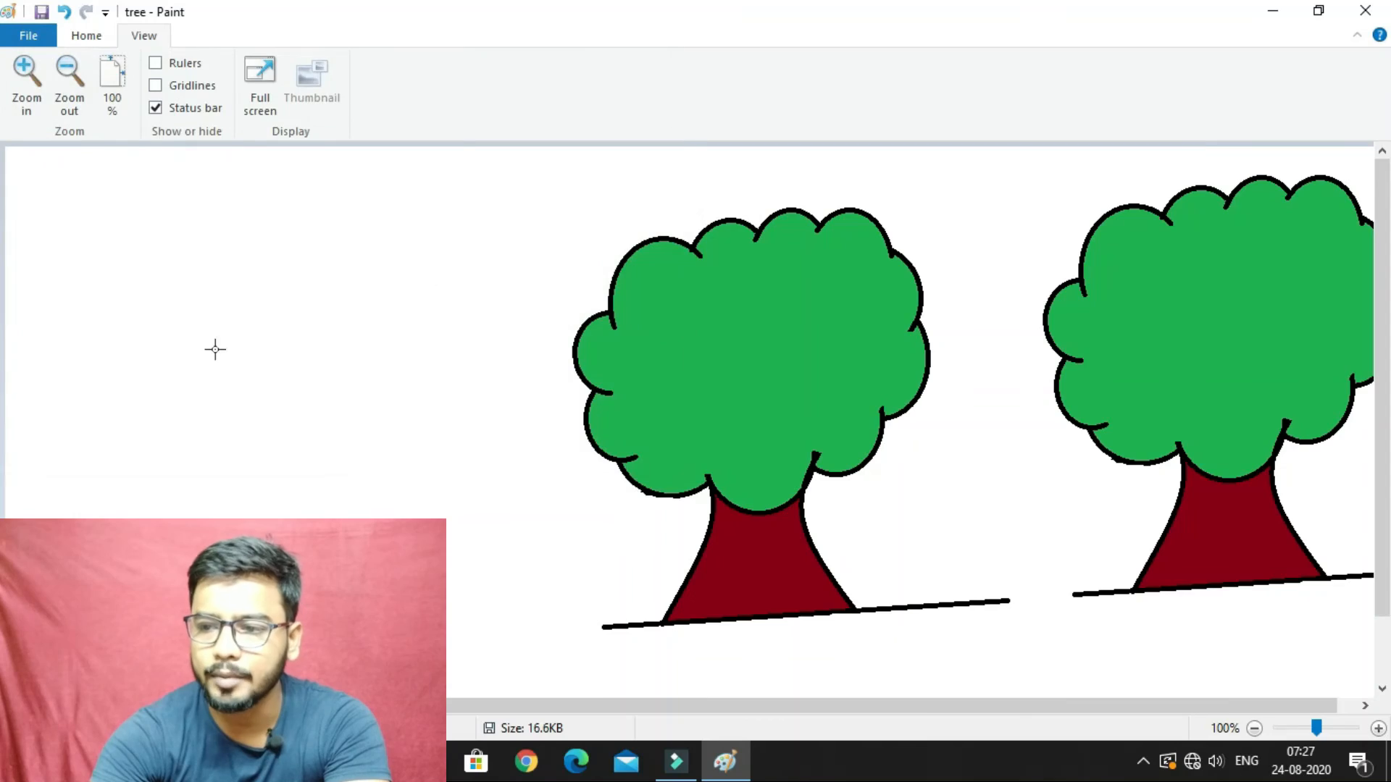
Close Paint, view the saved "tree" picture from the desktop in Photos and close the viewer.
{"action": "left_click", "coordinate": [1364, 11]}
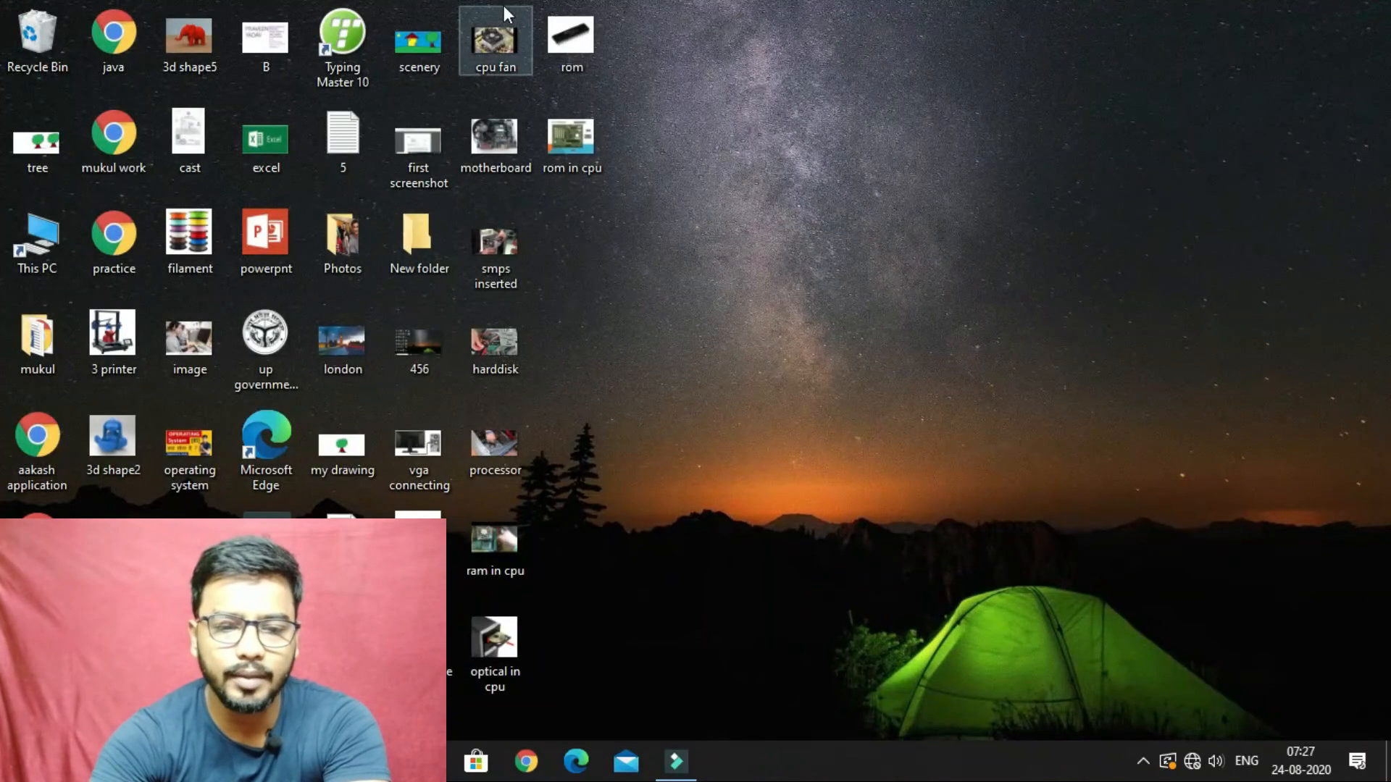
{"action": "double_click", "coordinate": [37, 156]}
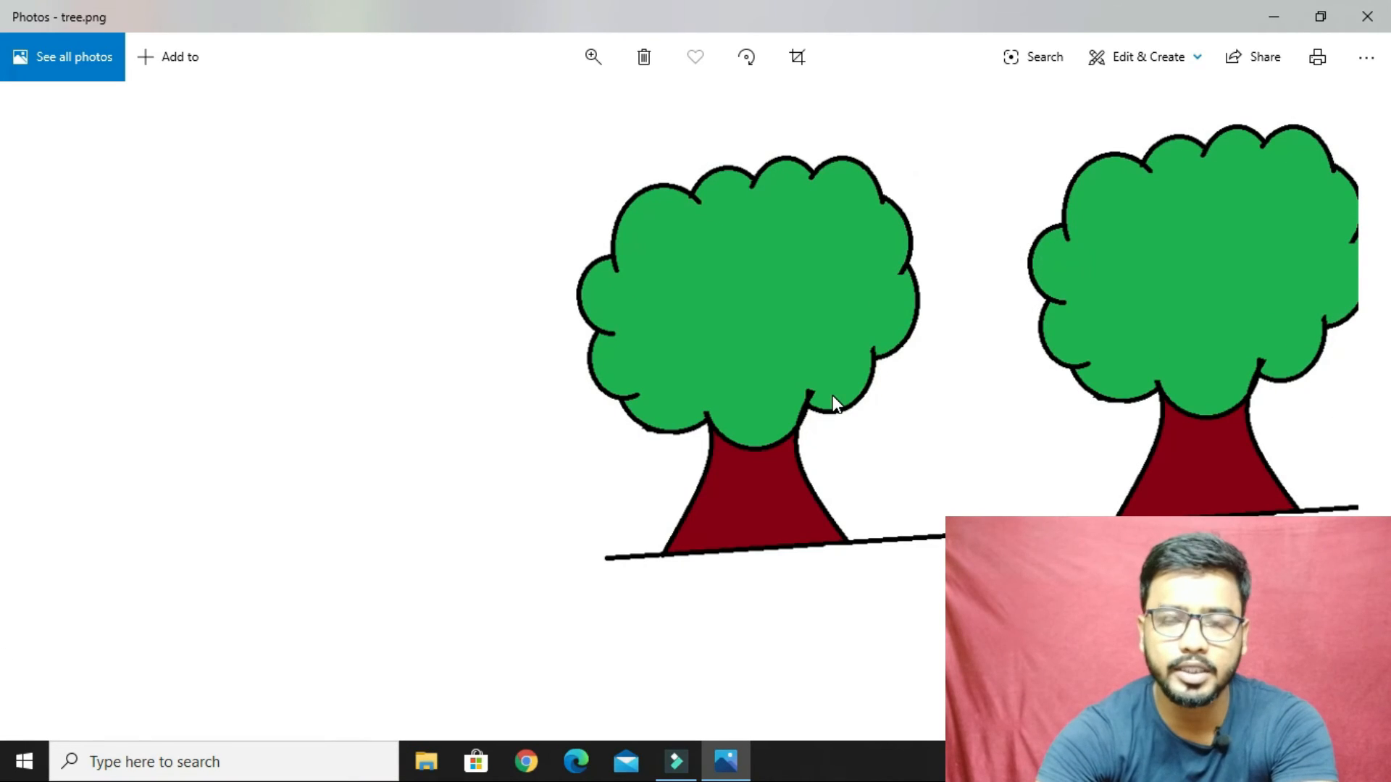
{"action": "left_click", "coordinate": [1387, 6]}
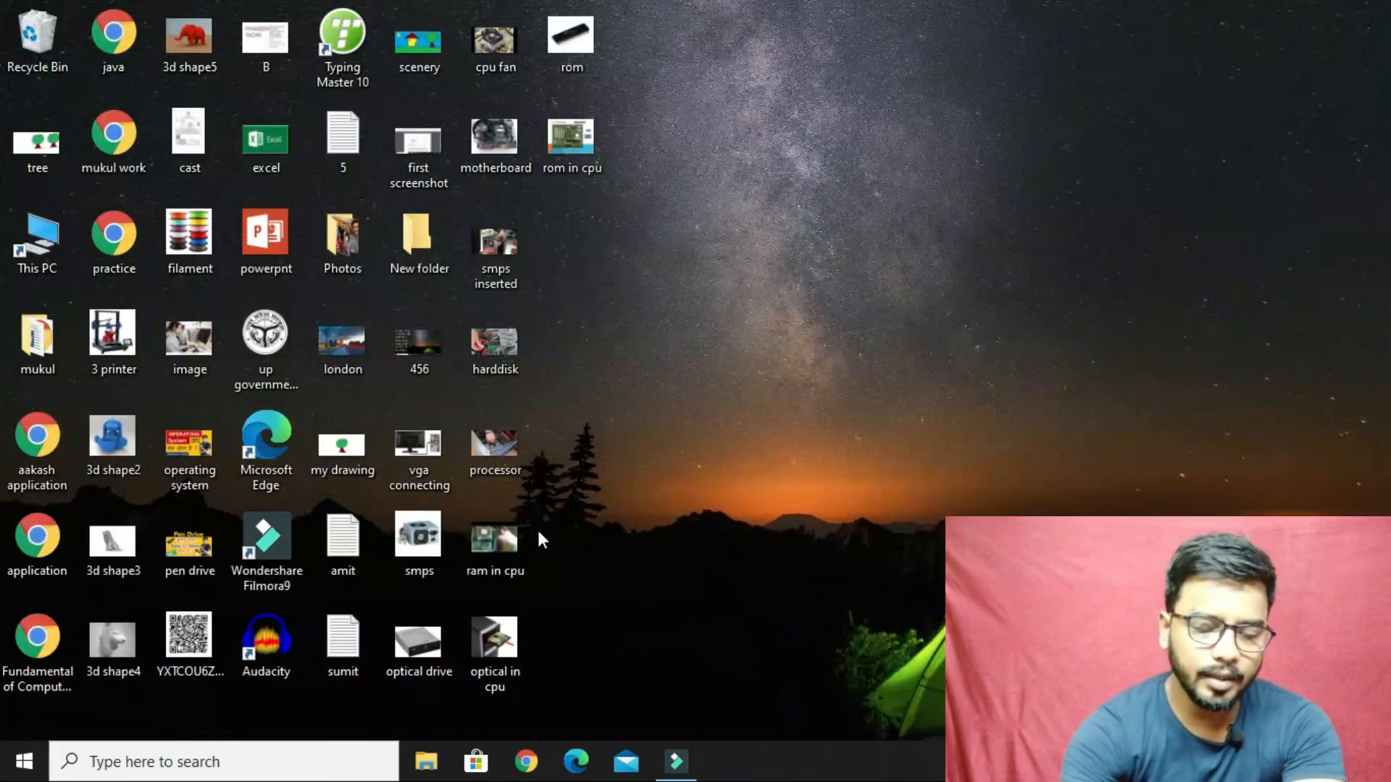
Relaunch Paint with the Run command pbrush and open the "tree" picture from the Desktop folder.
{"action": "key", "text": "super+r"}
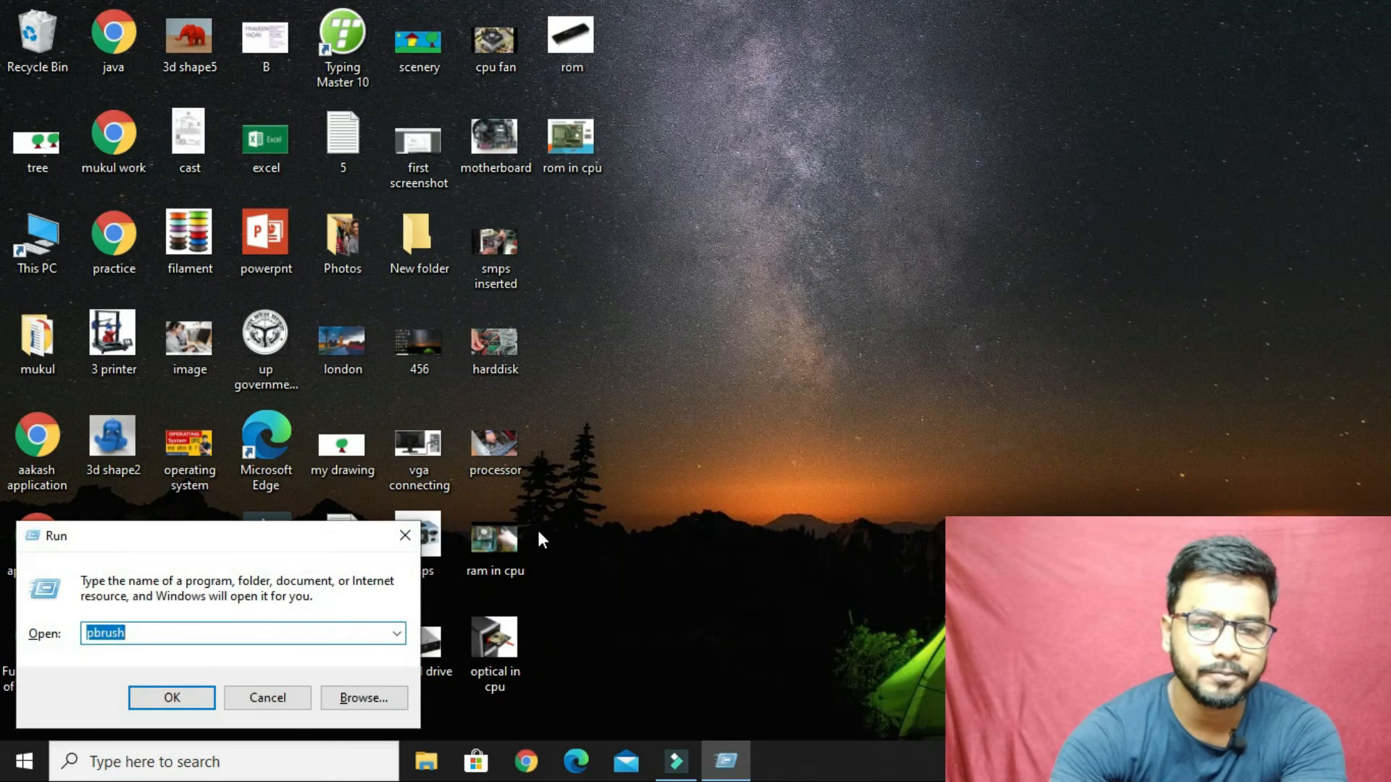
{"action": "key", "text": "Return"}
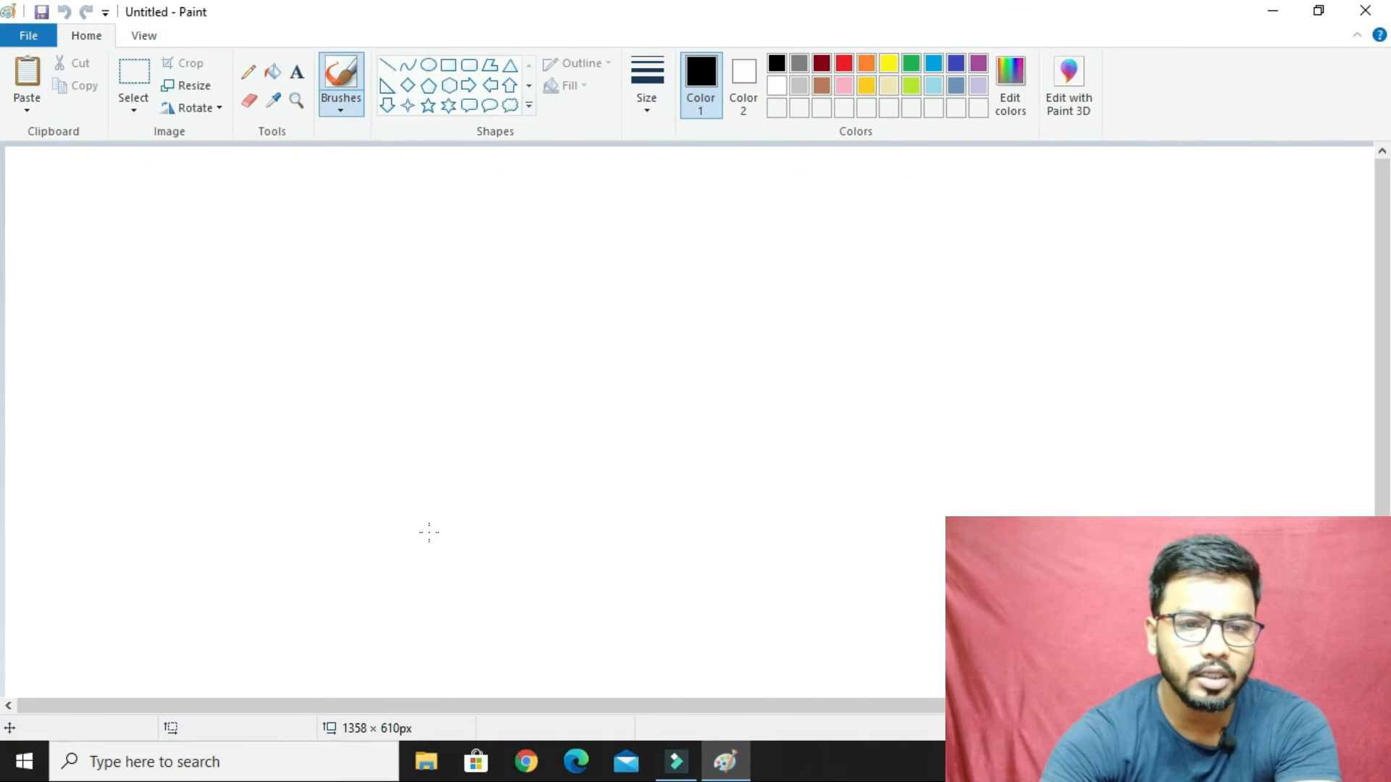
{"action": "left_click", "coordinate": [49, 42]}
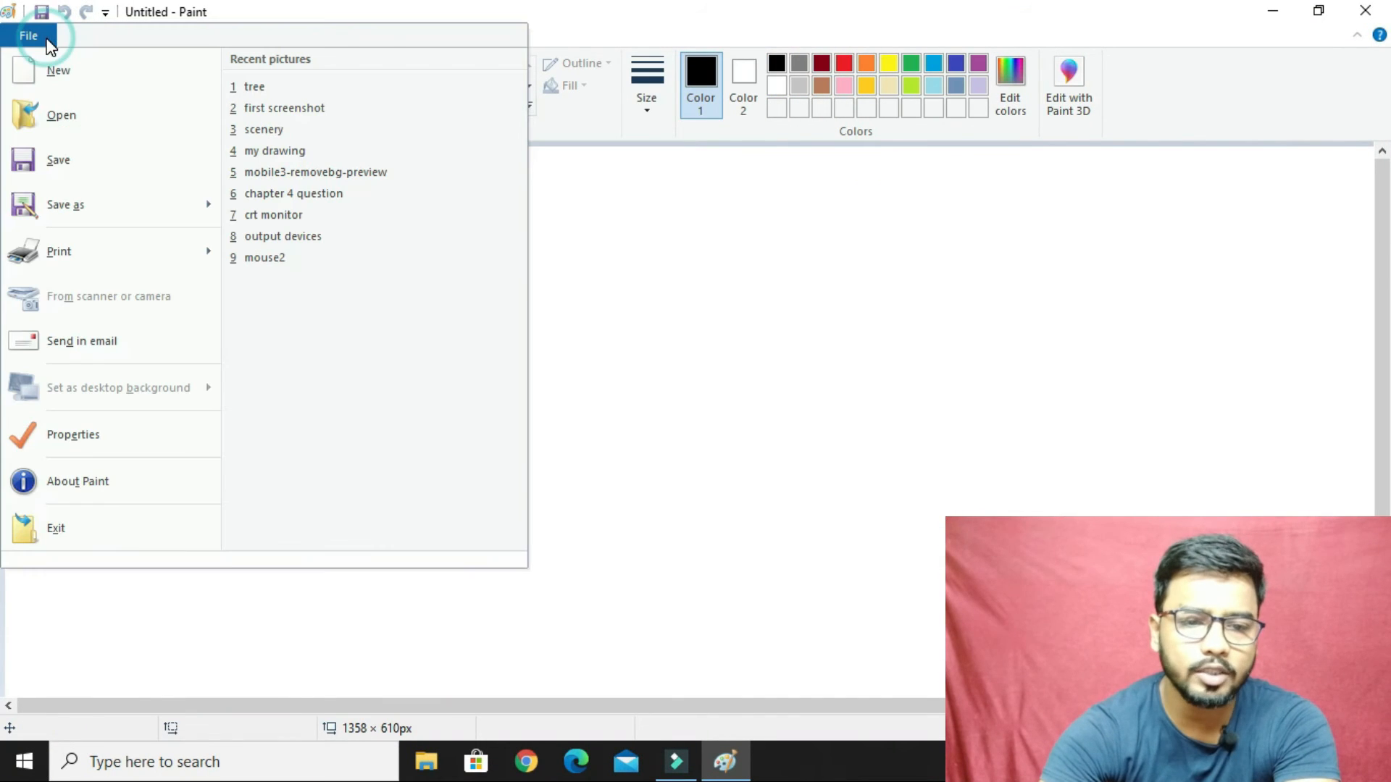
{"action": "left_click", "coordinate": [63, 117]}
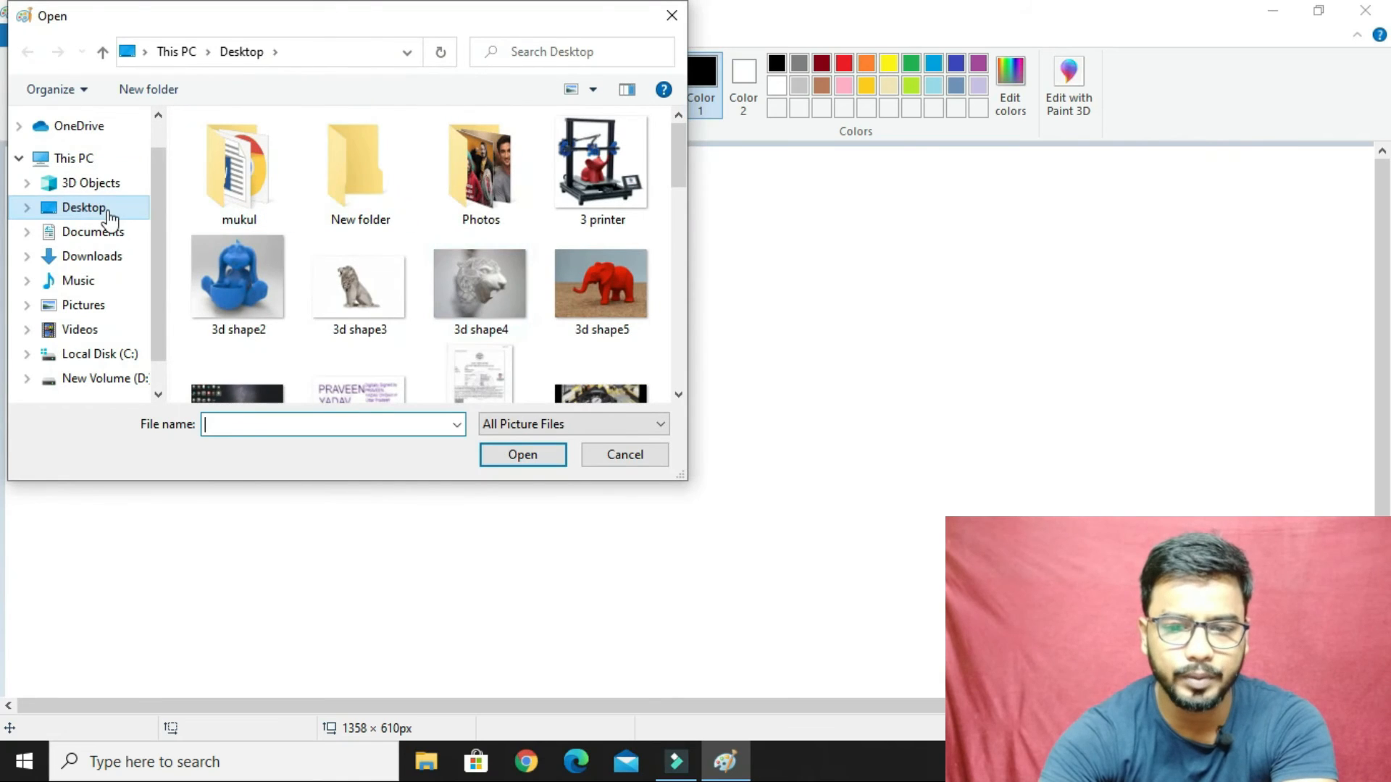
{"action": "left_click_drag", "start_coordinate": [677, 141], "coordinate": [678, 366]}
{"action": "left_click", "coordinate": [599, 226]}
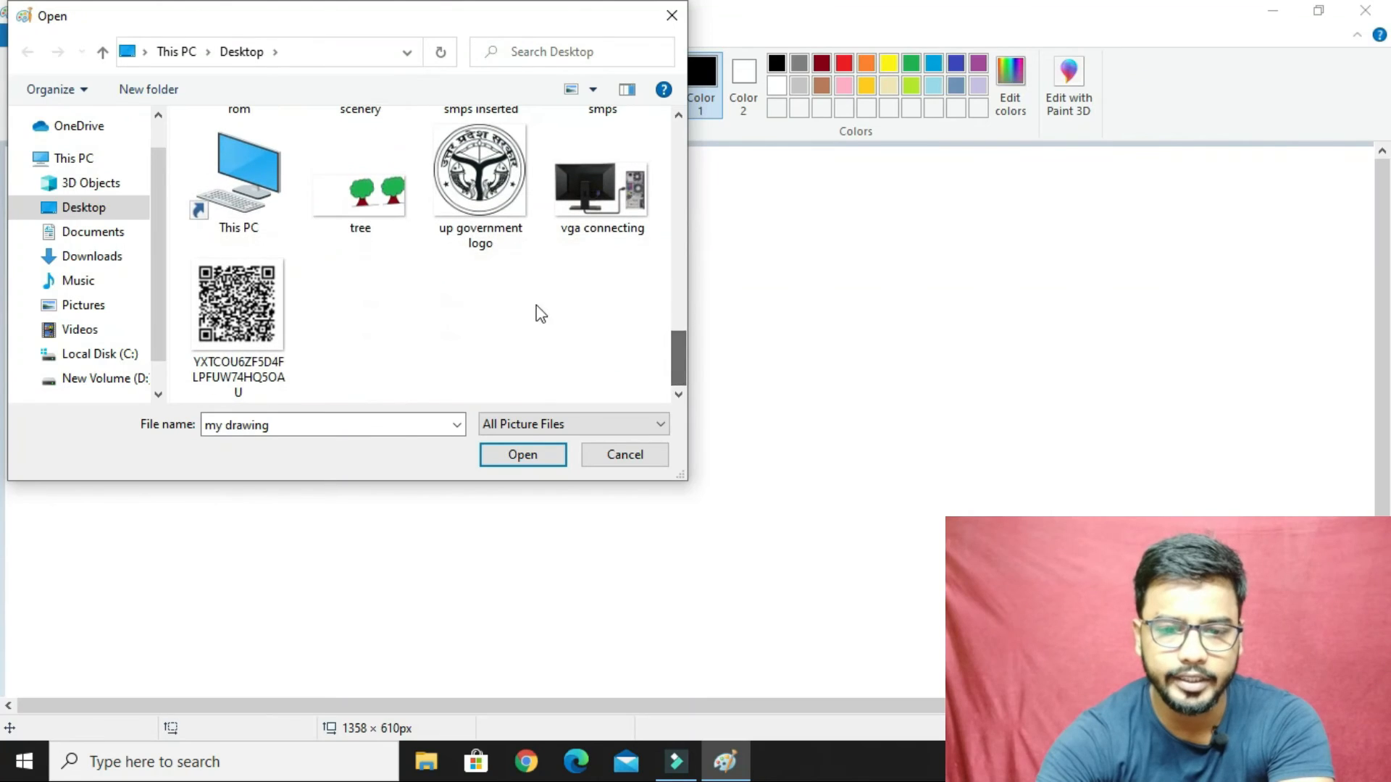
{"action": "left_click", "coordinate": [360, 230]}
{"action": "left_click", "coordinate": [514, 454]}
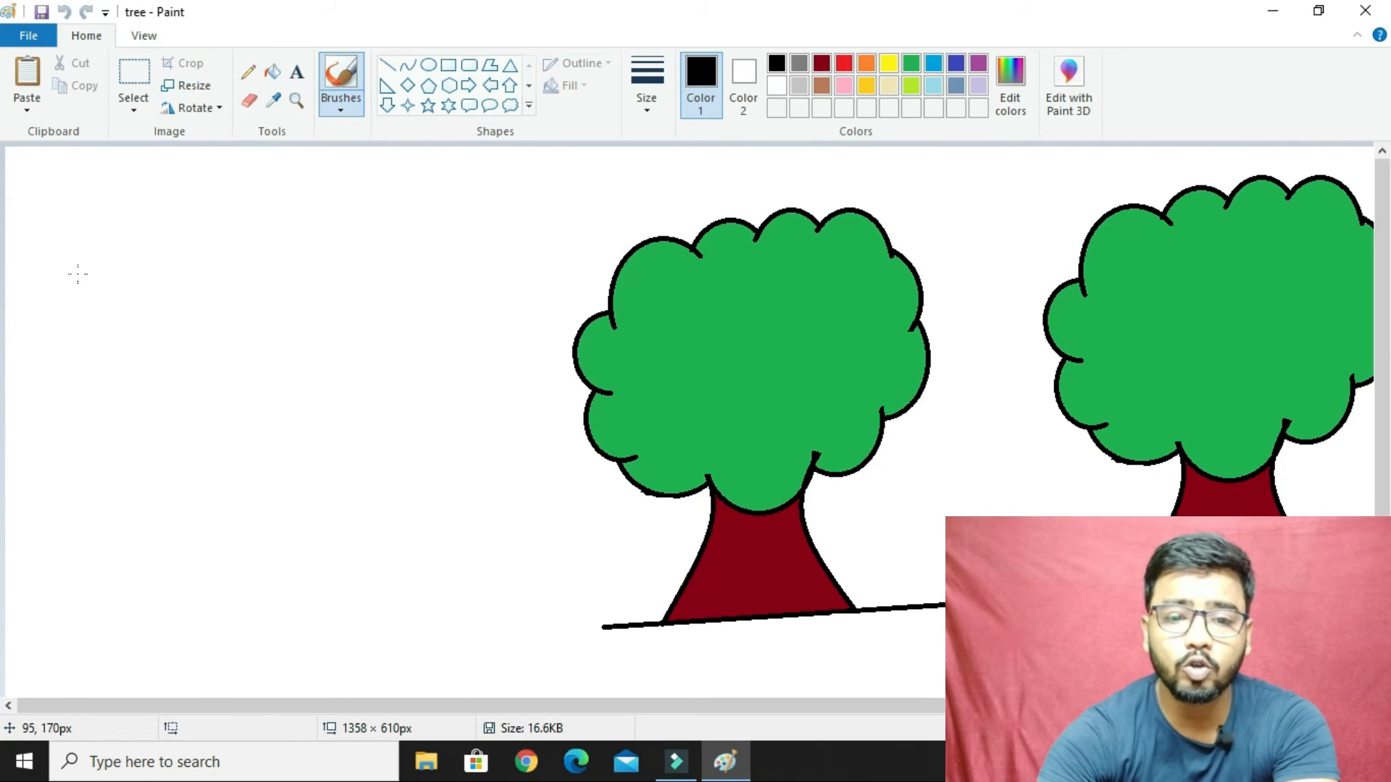
Draw an upright oval about 163 × 208 px in the empty area beside the first tree and fill it with red.
{"action": "left_click", "coordinate": [430, 65]}
{"action": "mouse_move", "coordinate": [220, 274]}
{"action": "left_mouse_down"}
{"action": "mouse_move", "coordinate": [363, 481]}
{"action": "mouse_move", "coordinate": [389, 488]}
{"action": "left_mouse_up"}
{"action": "left_click", "coordinate": [273, 71]}
{"action": "left_click", "coordinate": [842, 64]}
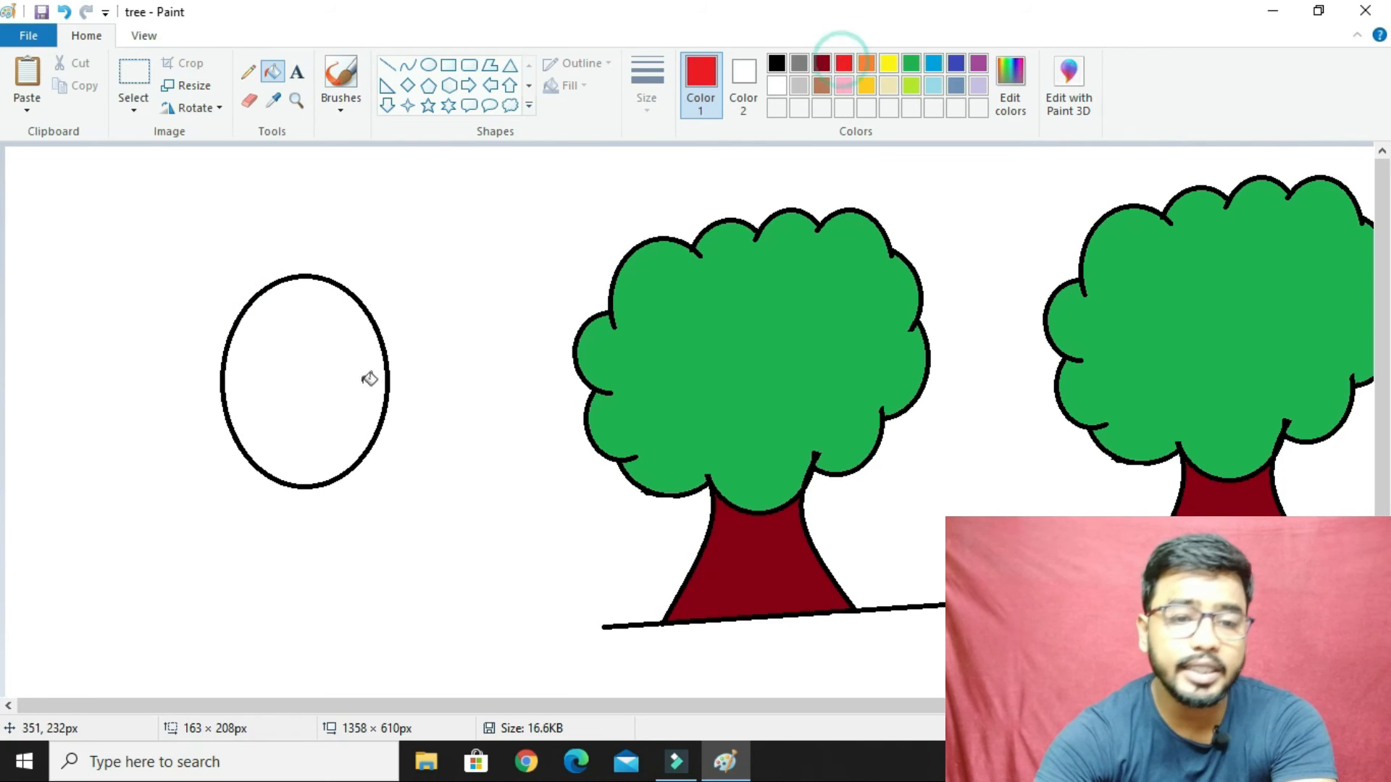
{"action": "left_click", "coordinate": [364, 377]}
Save the changed picture under its existing name "tree" and close Paint.
{"action": "left_click", "coordinate": [1360, 9]}
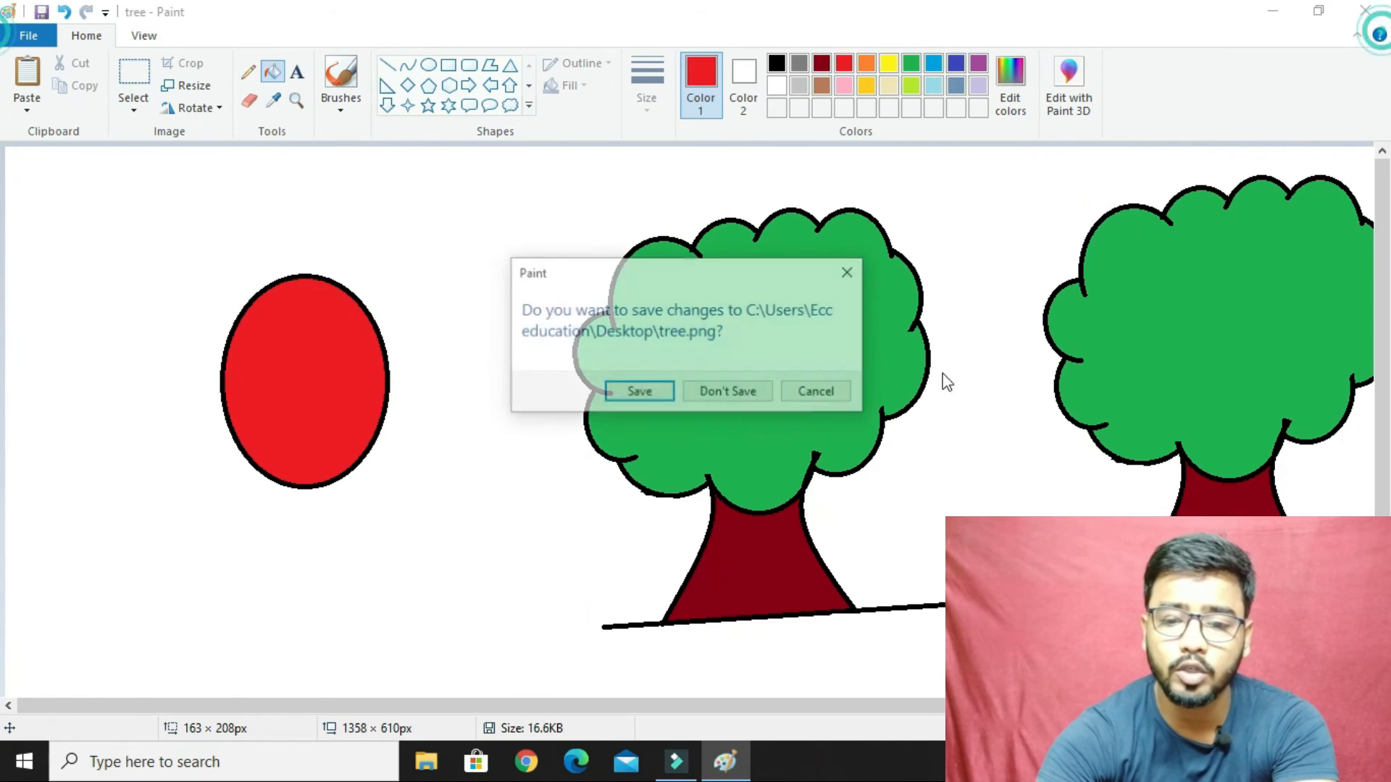
{"action": "left_click", "coordinate": [850, 271]}
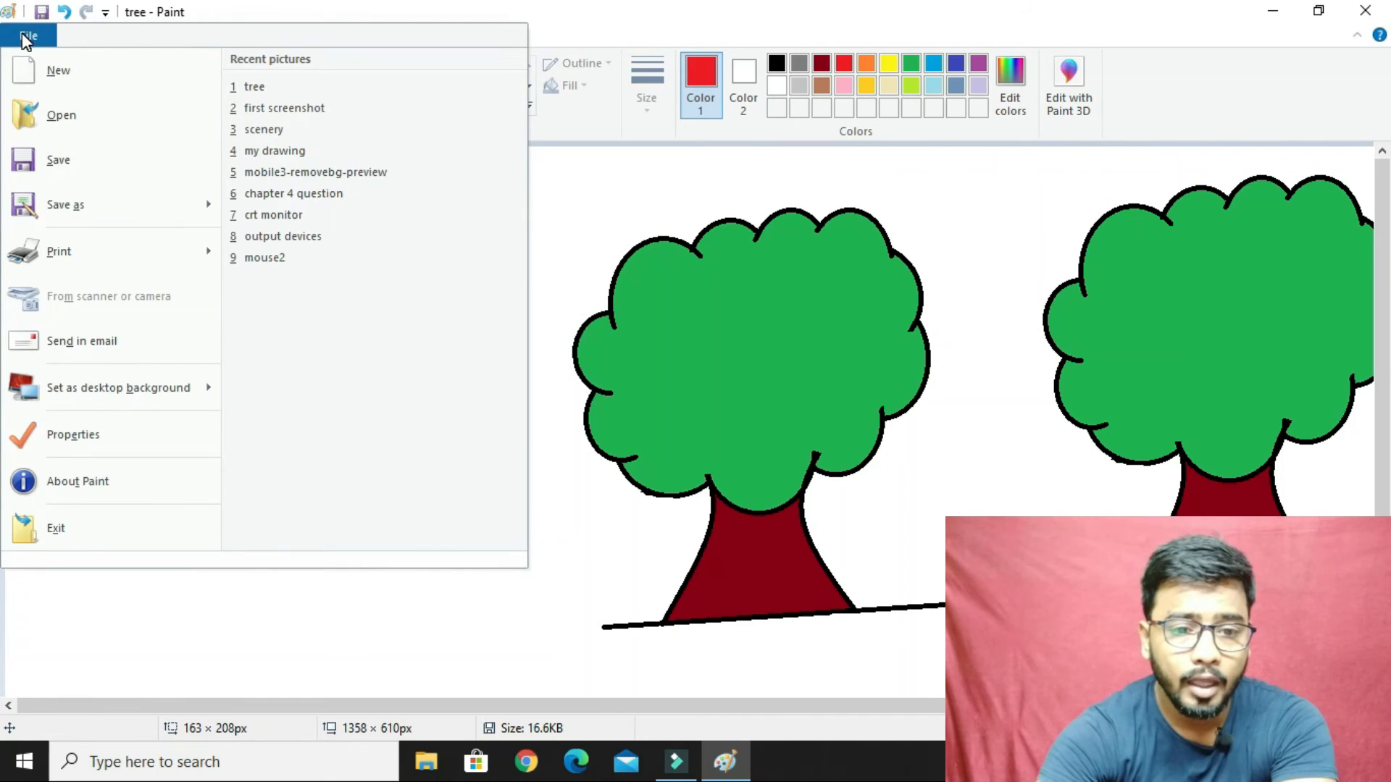
{"action": "left_click", "coordinate": [29, 161]}
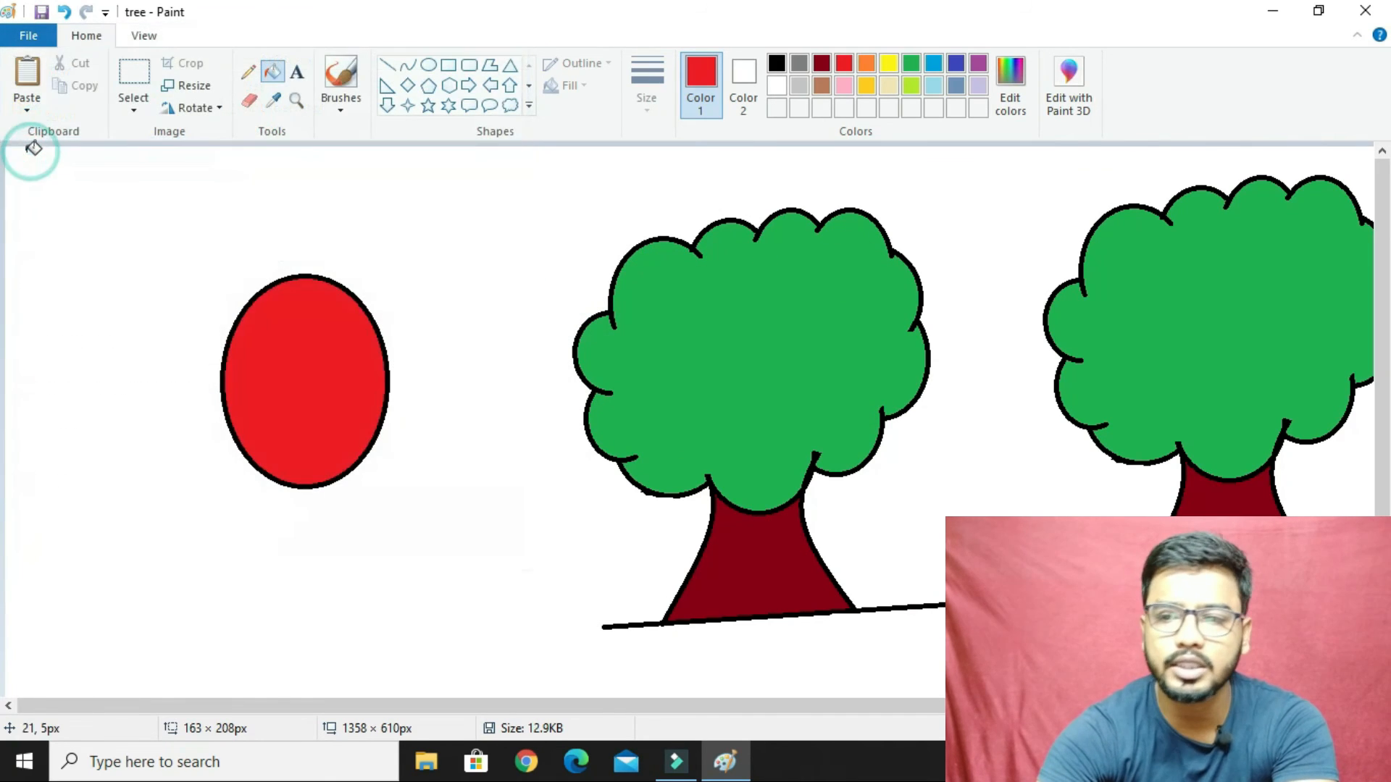
{"action": "left_click", "coordinate": [1363, 12]}
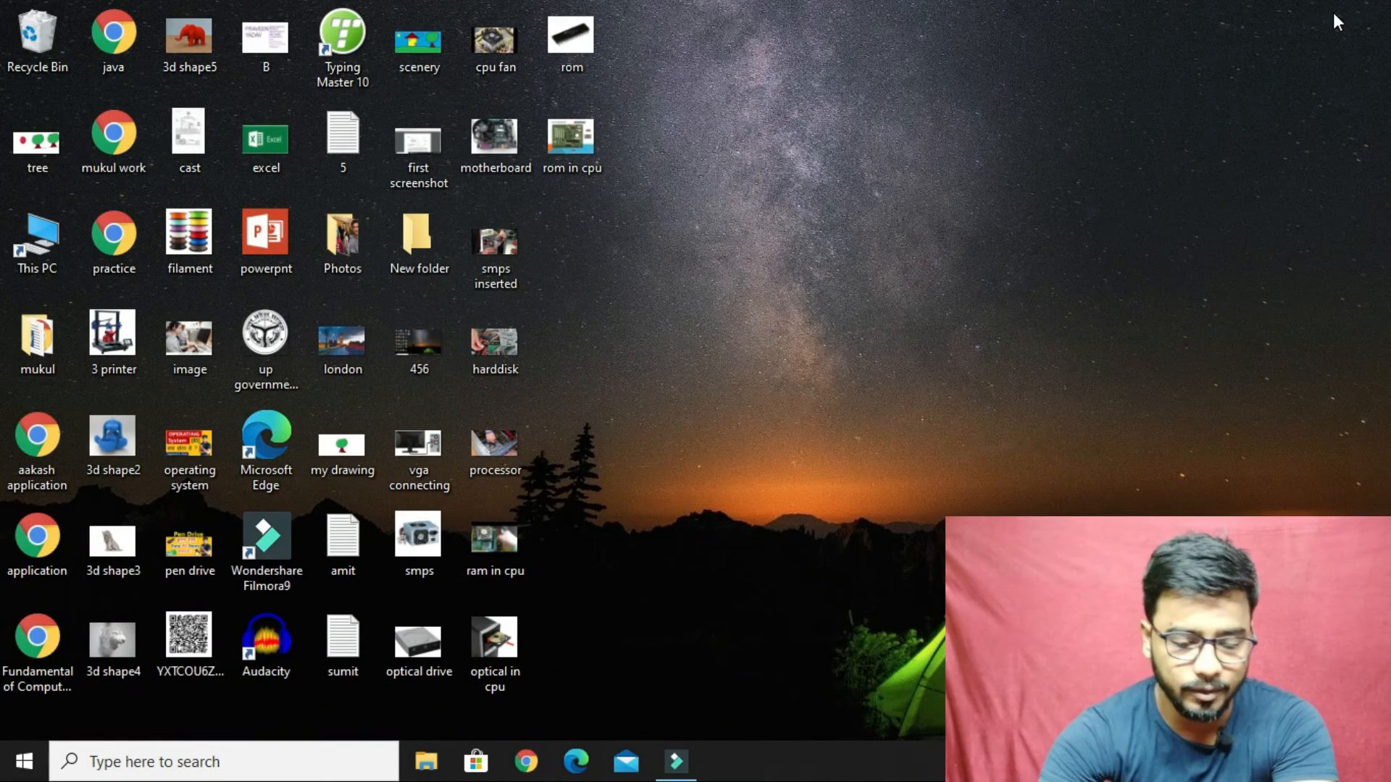
Launch Paint again and reopen "tree" from the recent pictures.
{"action": "key", "text": "super+r"}
{"action": "key", "text": "Return"}
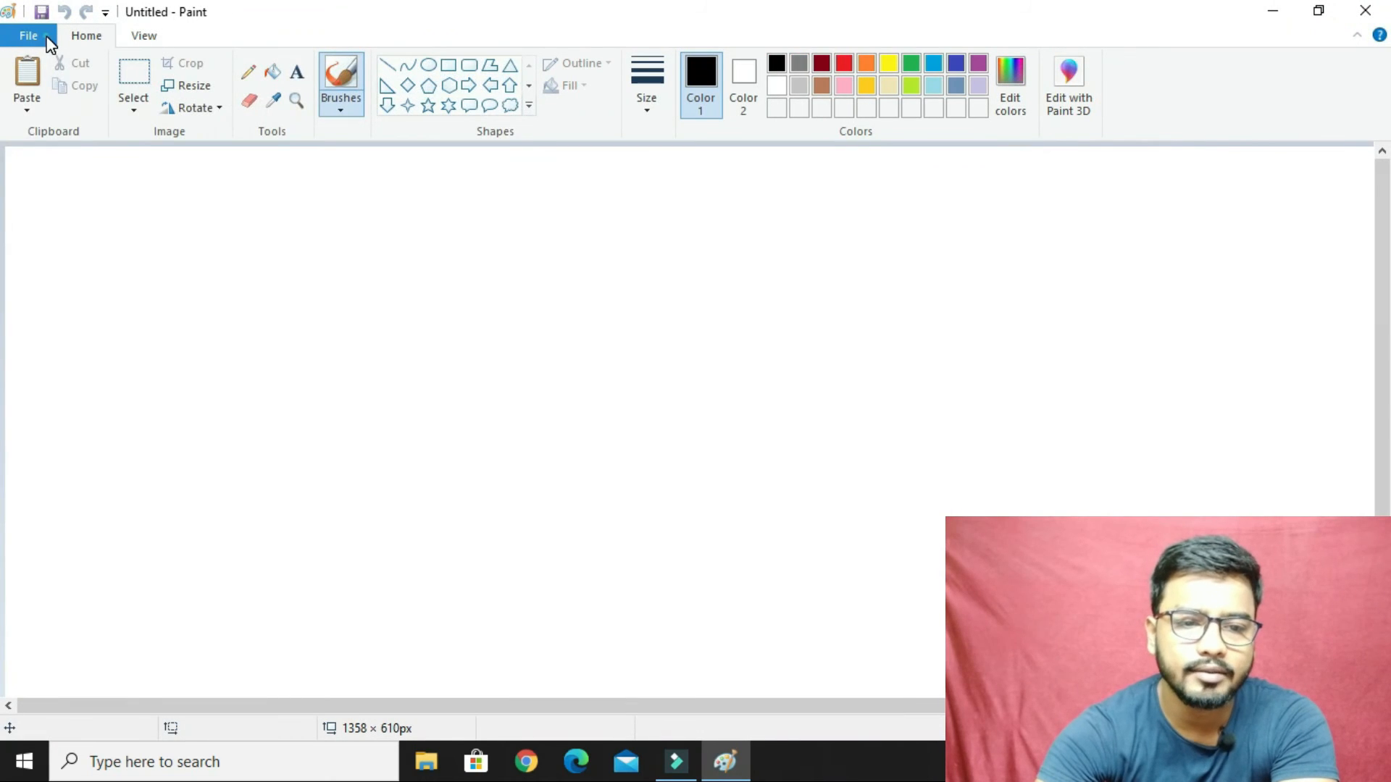
{"action": "left_click", "coordinate": [29, 36]}
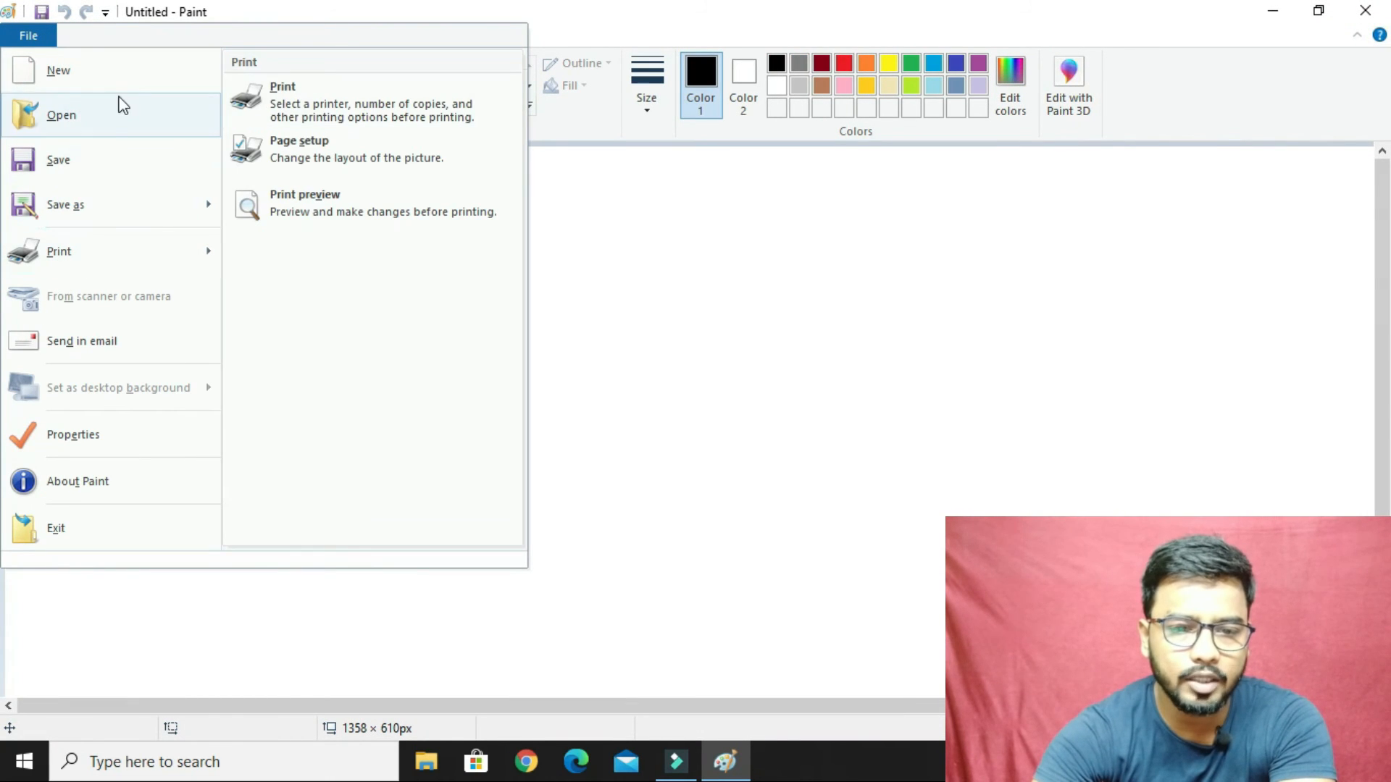
{"action": "left_click", "coordinate": [250, 87]}
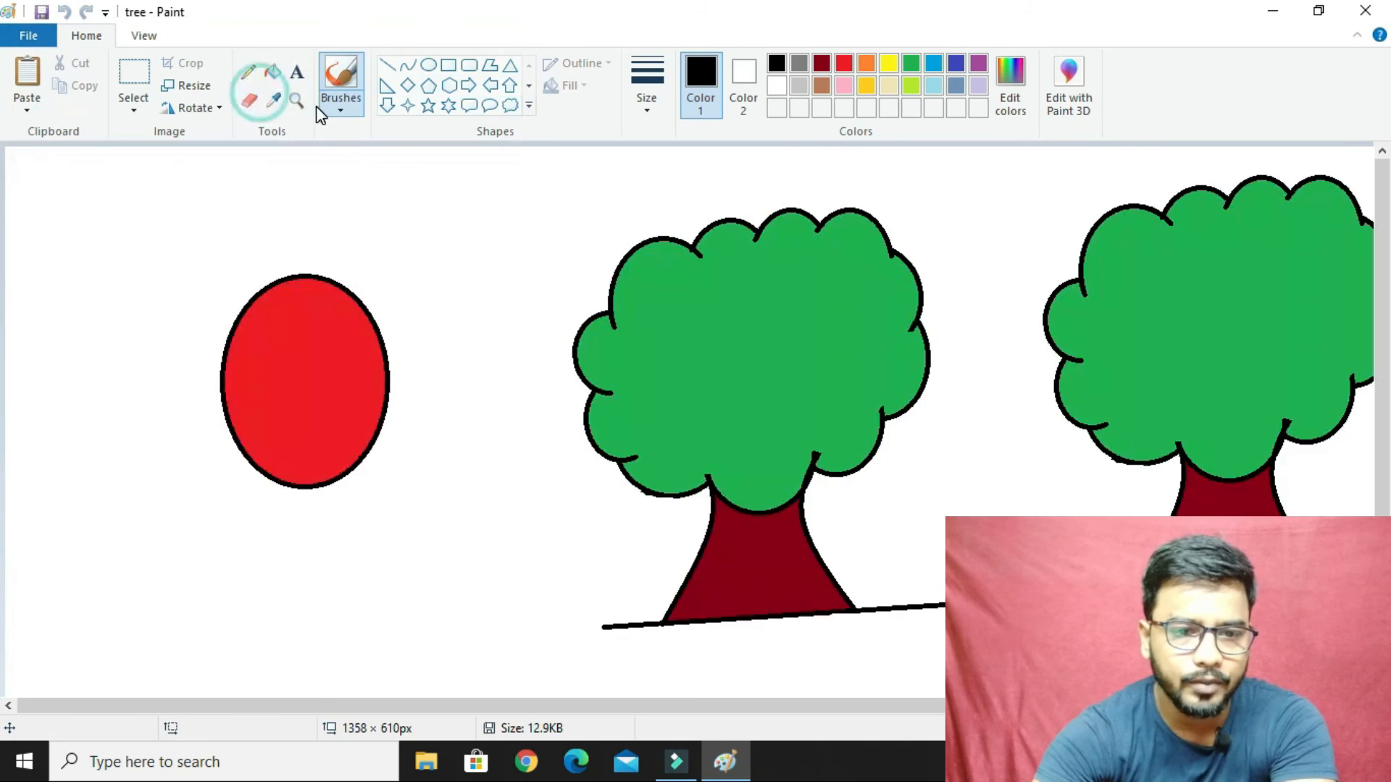
View the print options for the picture, dismiss them without printing and close Paint.
{"action": "left_click", "coordinate": [29, 40]}
{"action": "left_click", "coordinate": [144, 192]}
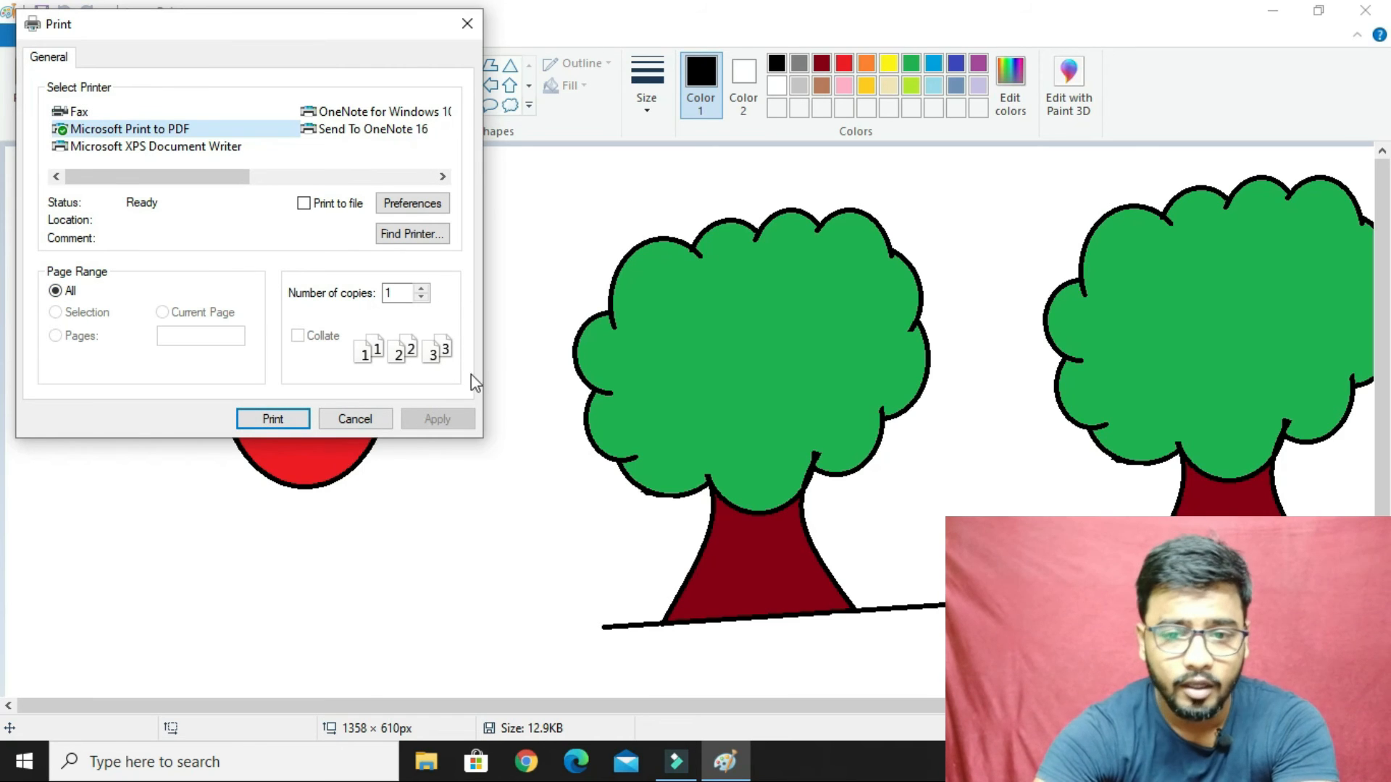
{"action": "left_click", "coordinate": [468, 23]}
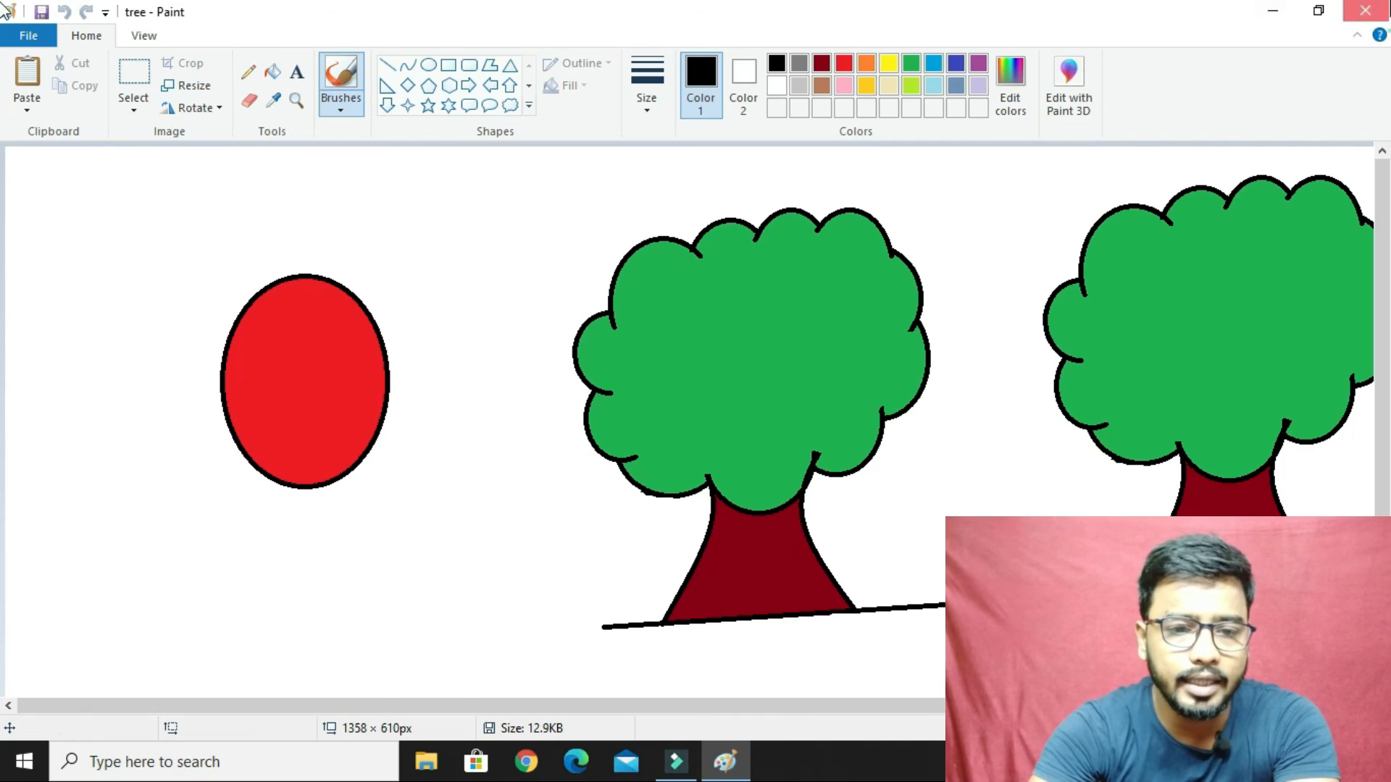
{"action": "left_click", "coordinate": [1365, 10]}
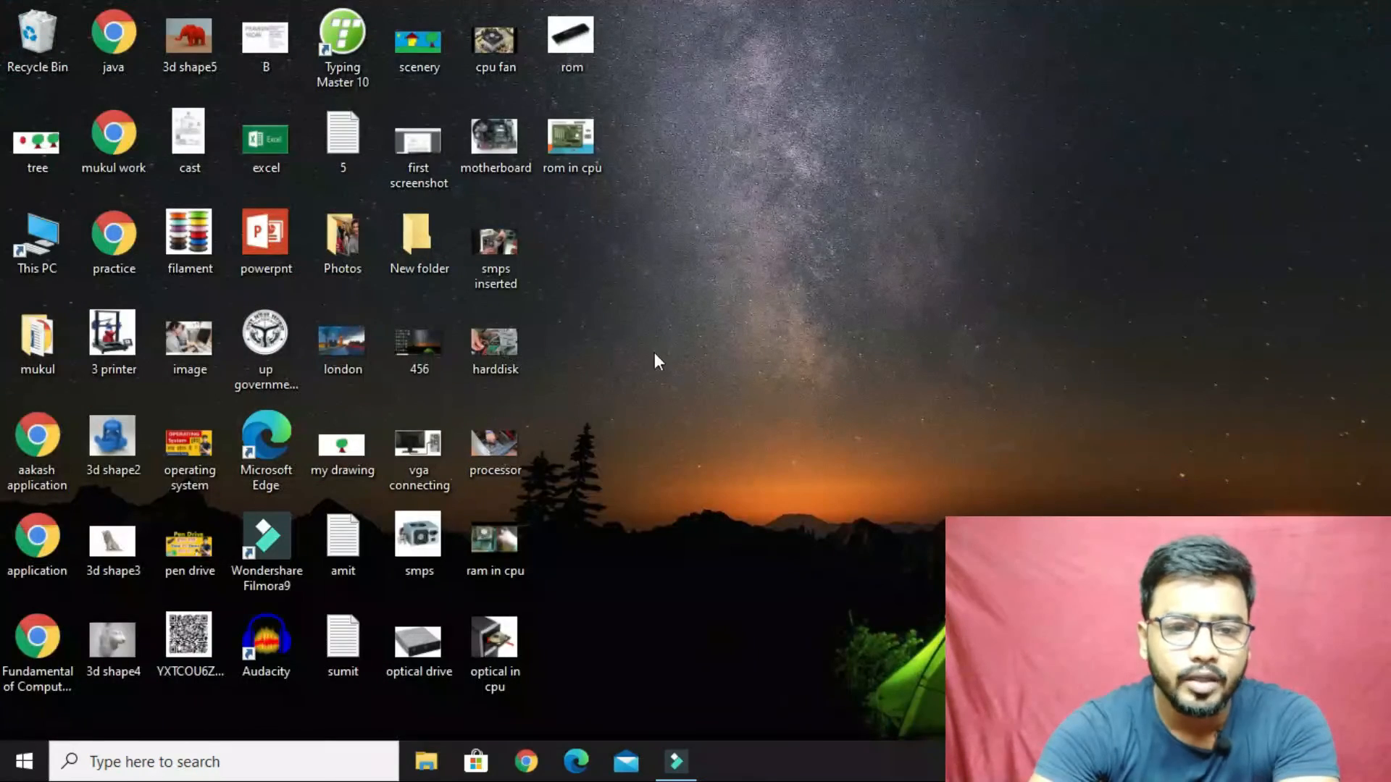
Open the desktop picture "3d shape5" with Paint and zoom out until the elephant fits in view.
{"action": "right_click", "coordinate": [187, 48]}
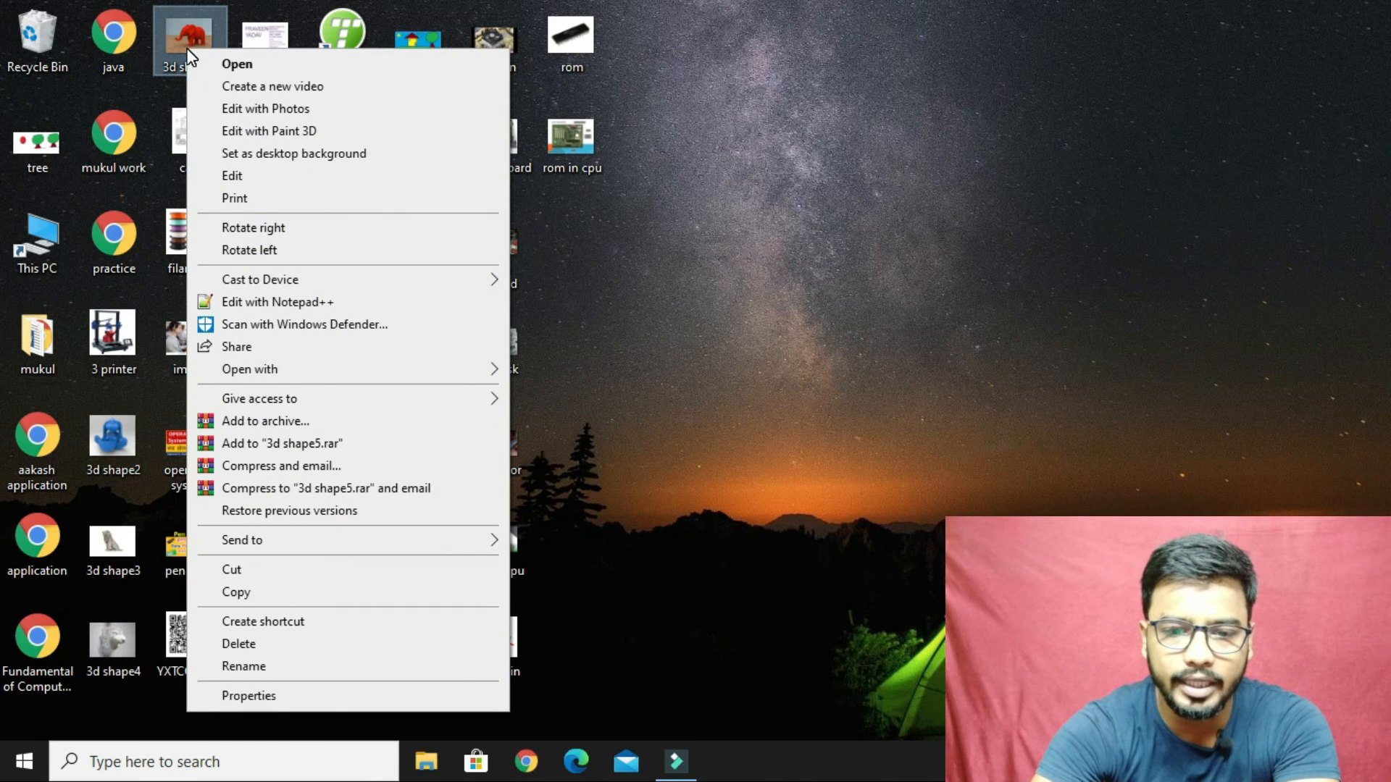
{"action": "mouse_move", "coordinate": [288, 371]}
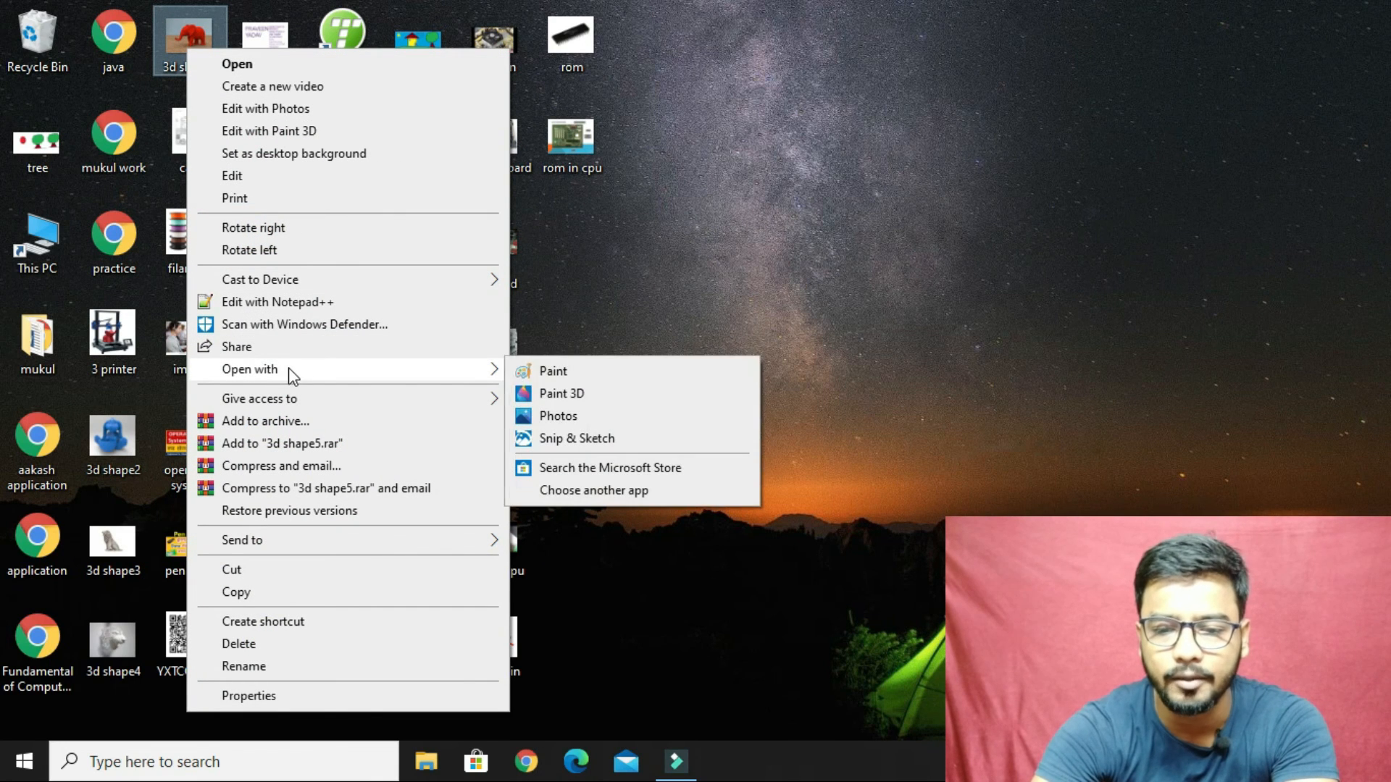
{"action": "left_click", "coordinate": [523, 370]}
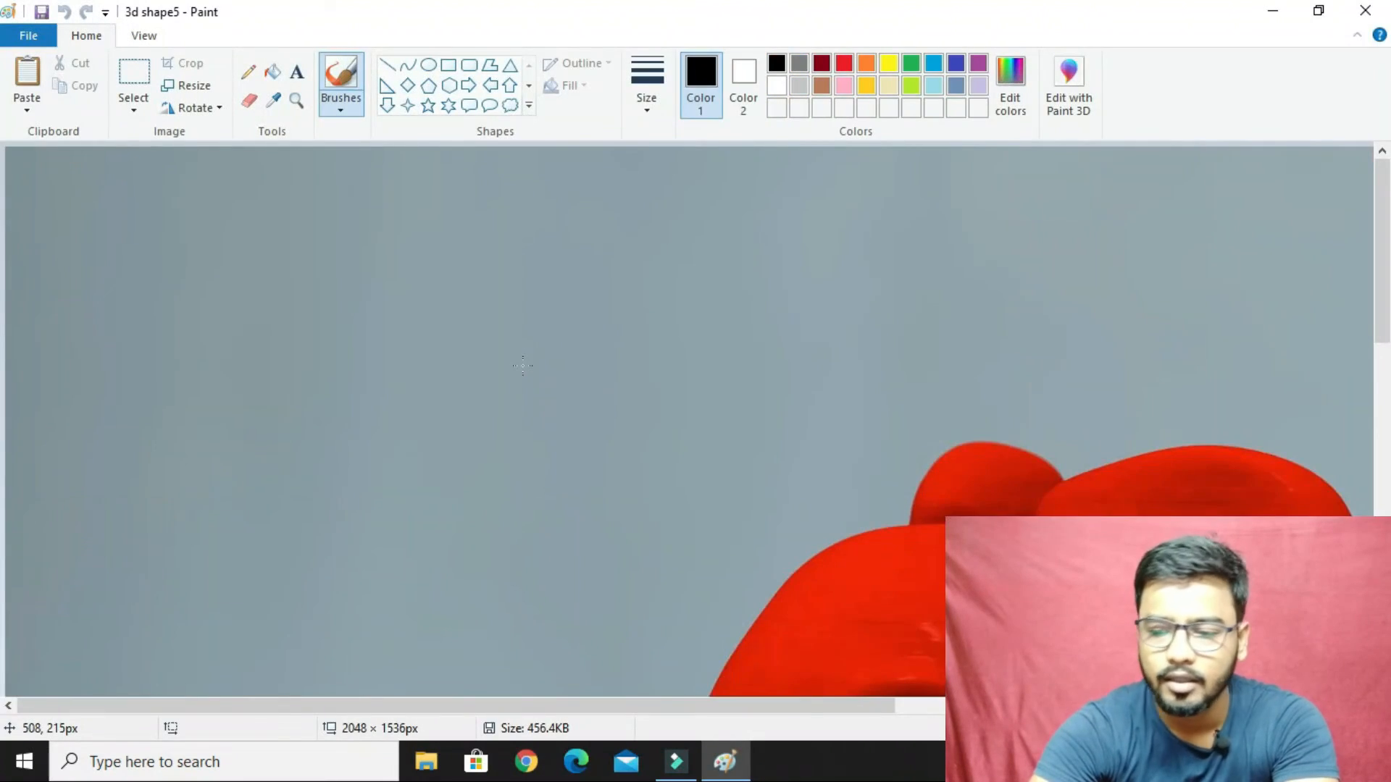
{"action": "left_click", "coordinate": [1233, 728]}
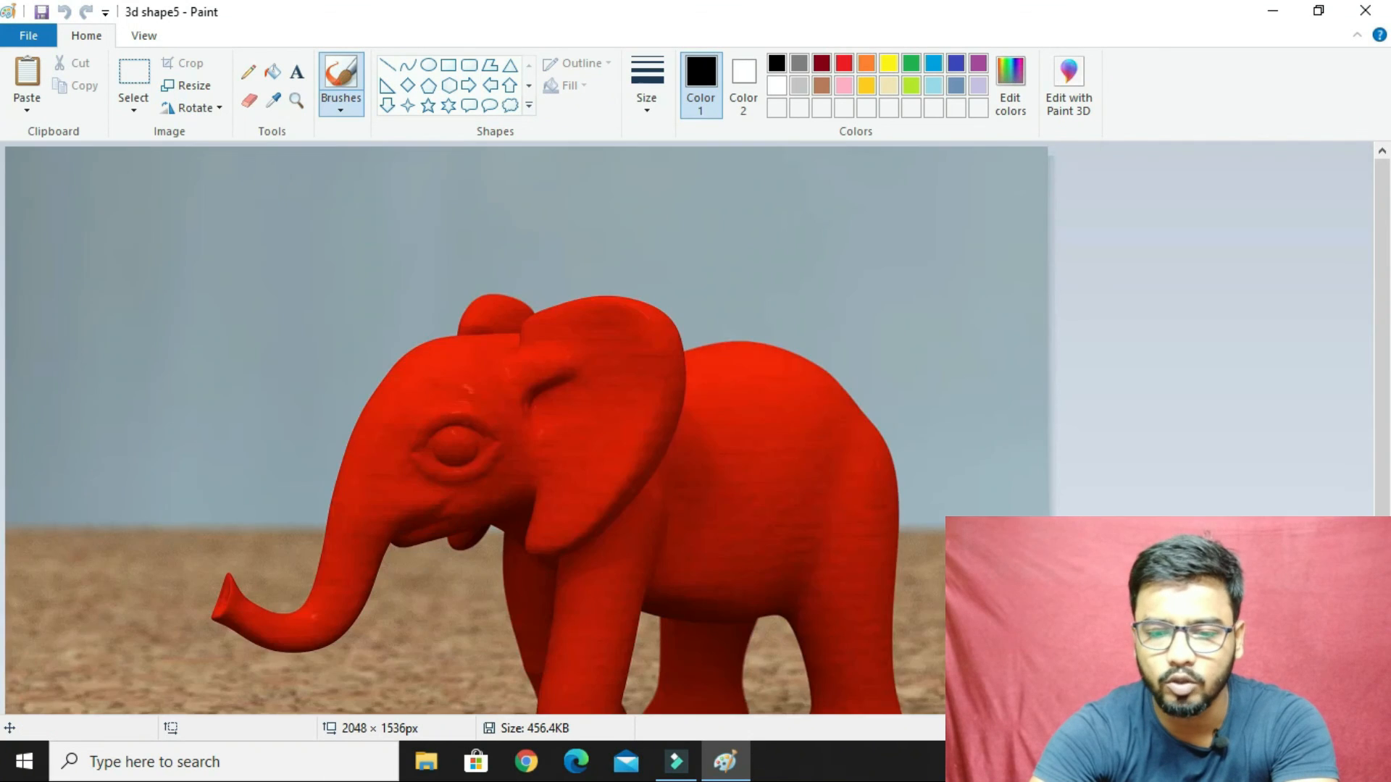
{"action": "left_click", "coordinate": [1232, 728]}
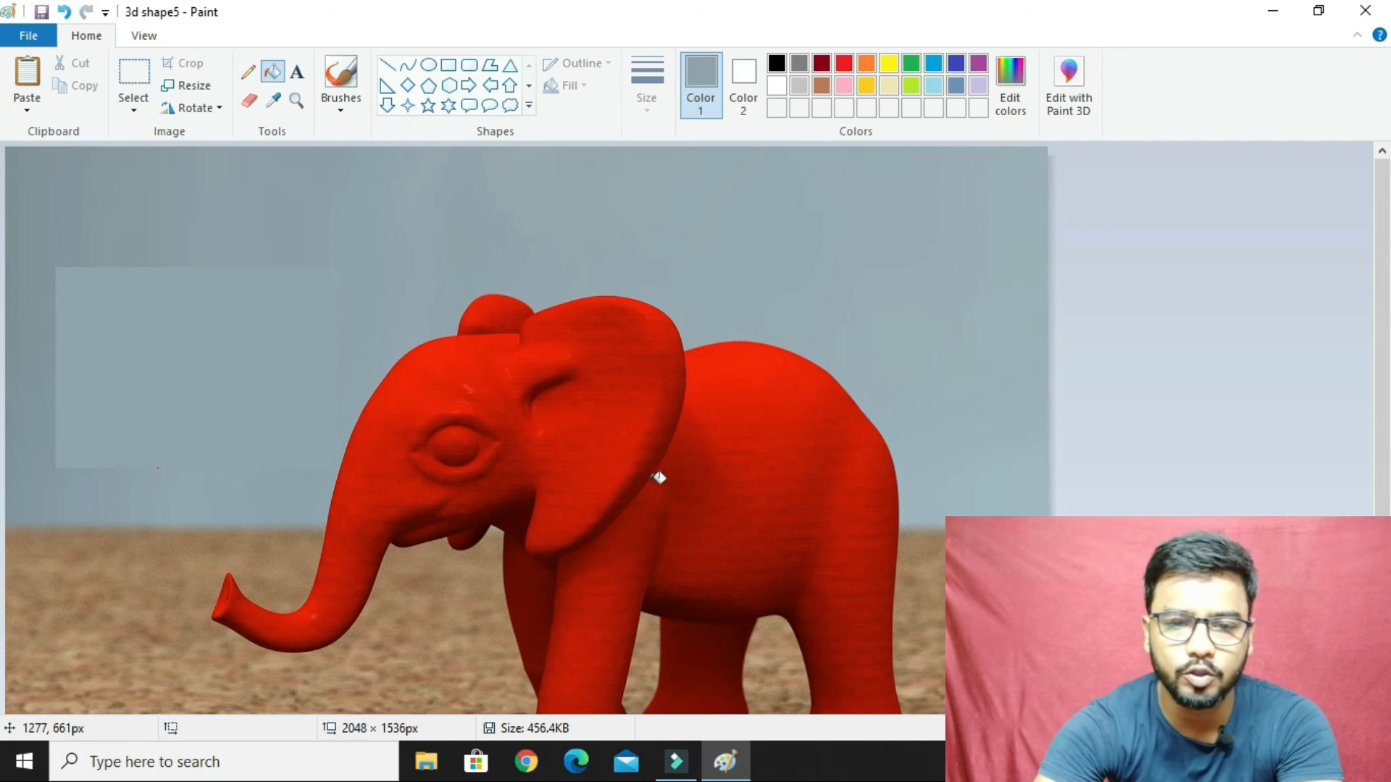
Add a text box about 960 × 140 px above the elephant and enter "Elephant" in it.
{"action": "left_click", "coordinate": [299, 72]}
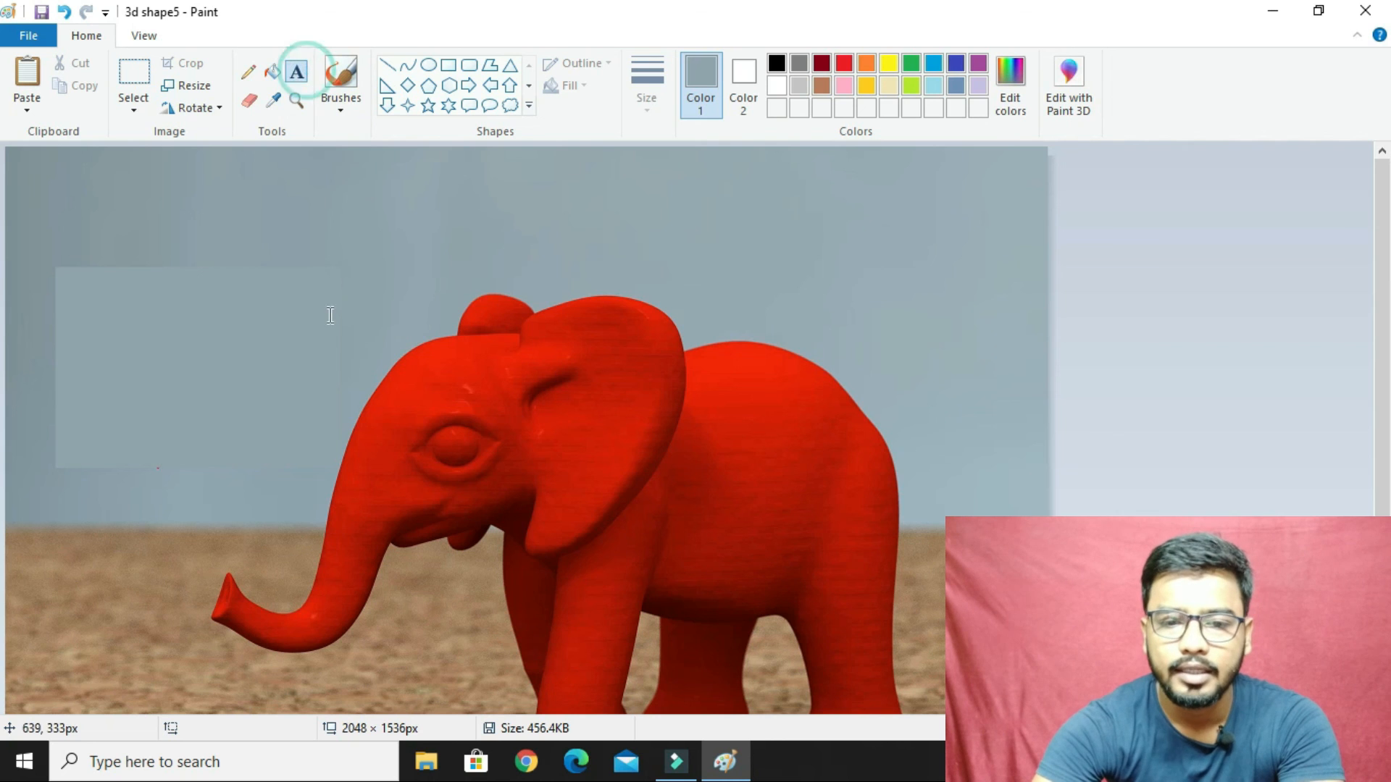
{"action": "left_click_drag", "start_coordinate": [360, 176], "coordinate": [844, 249]}
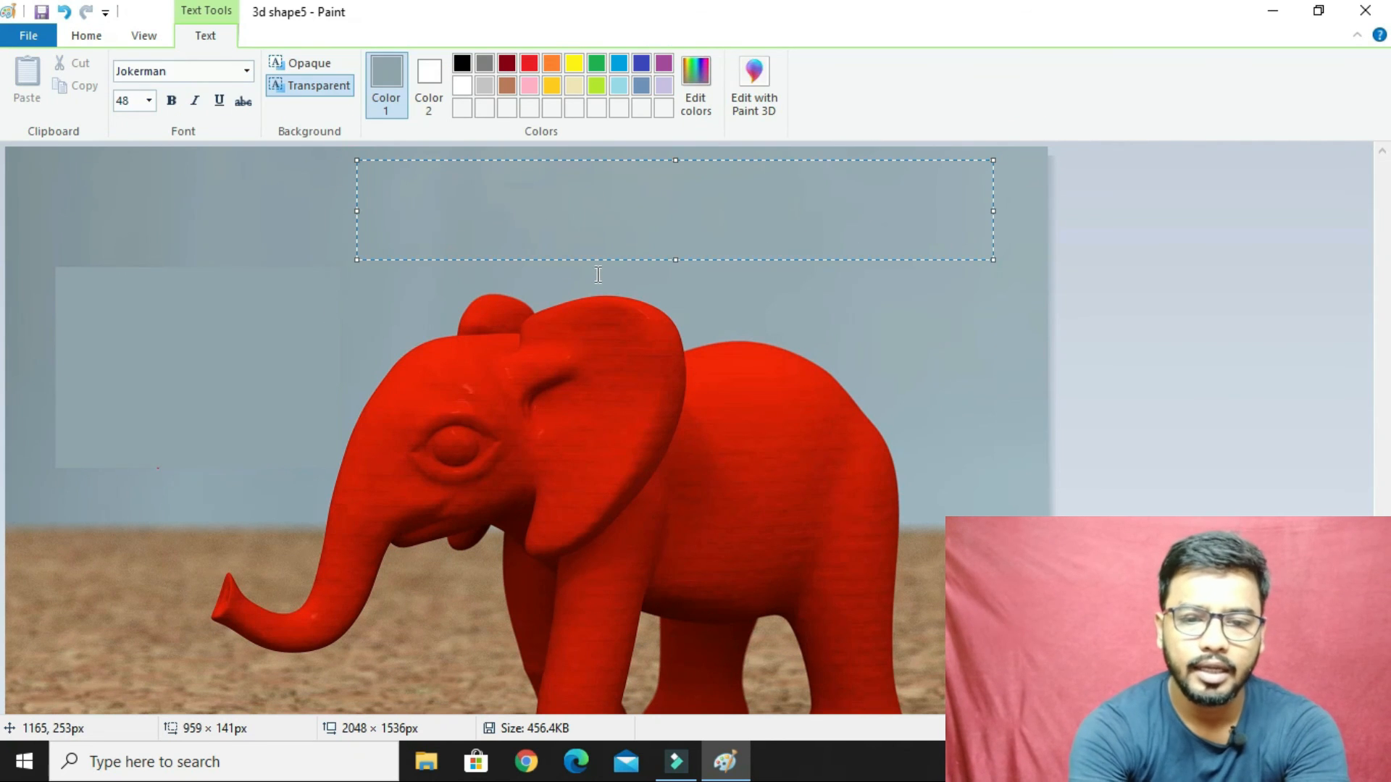
{"action": "type", "text": "hant"}
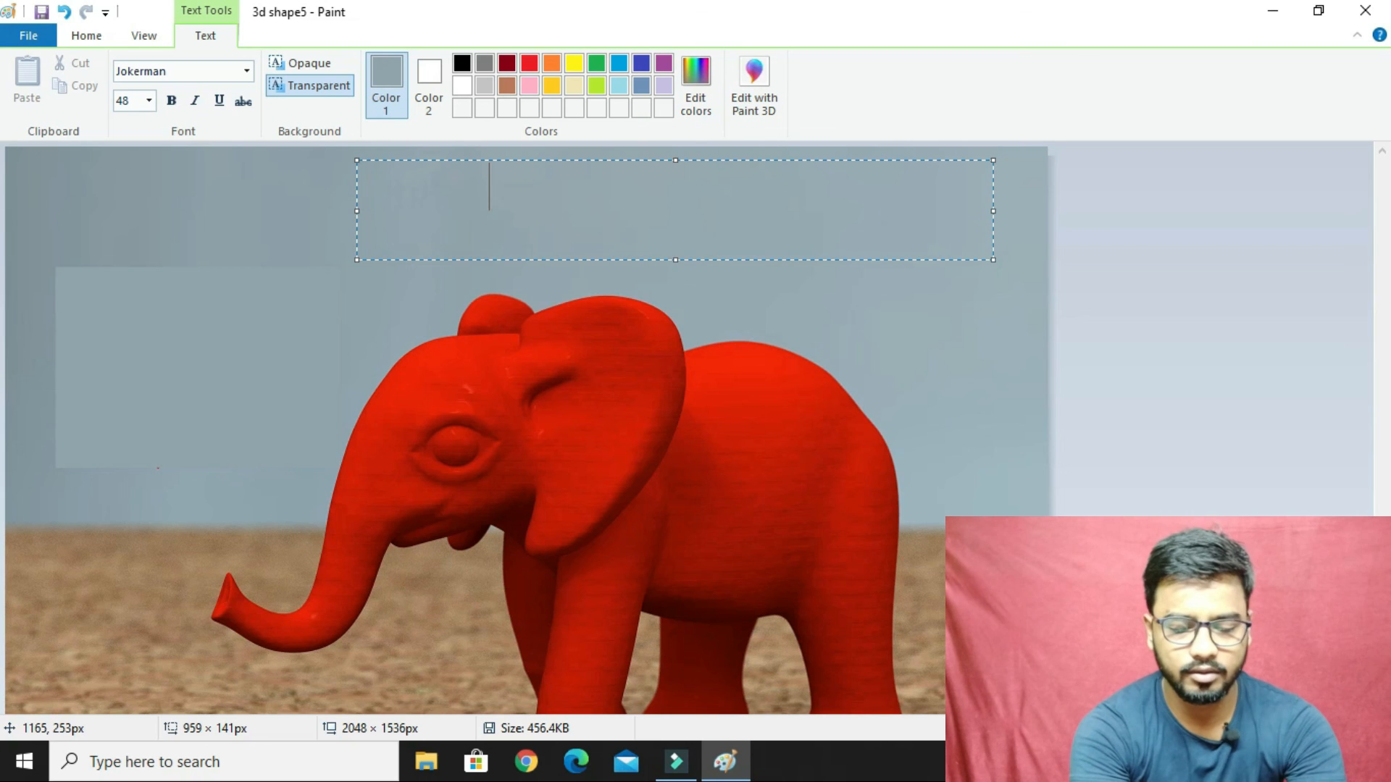
Select the "Elephant" text and set its colour to white.
{"action": "key", "text": "ctrl+a"}
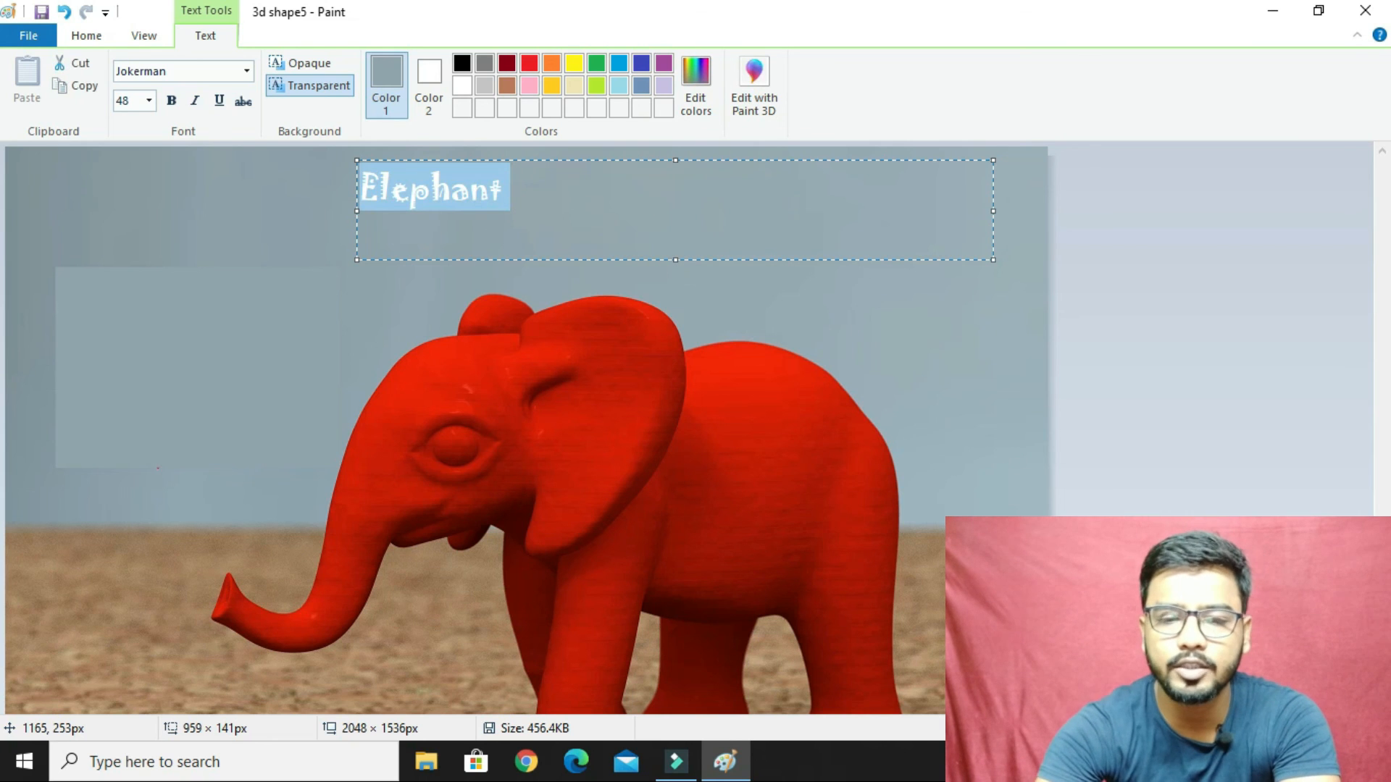
{"action": "left_click_drag", "start_coordinate": [560, 215], "coordinate": [355, 205]}
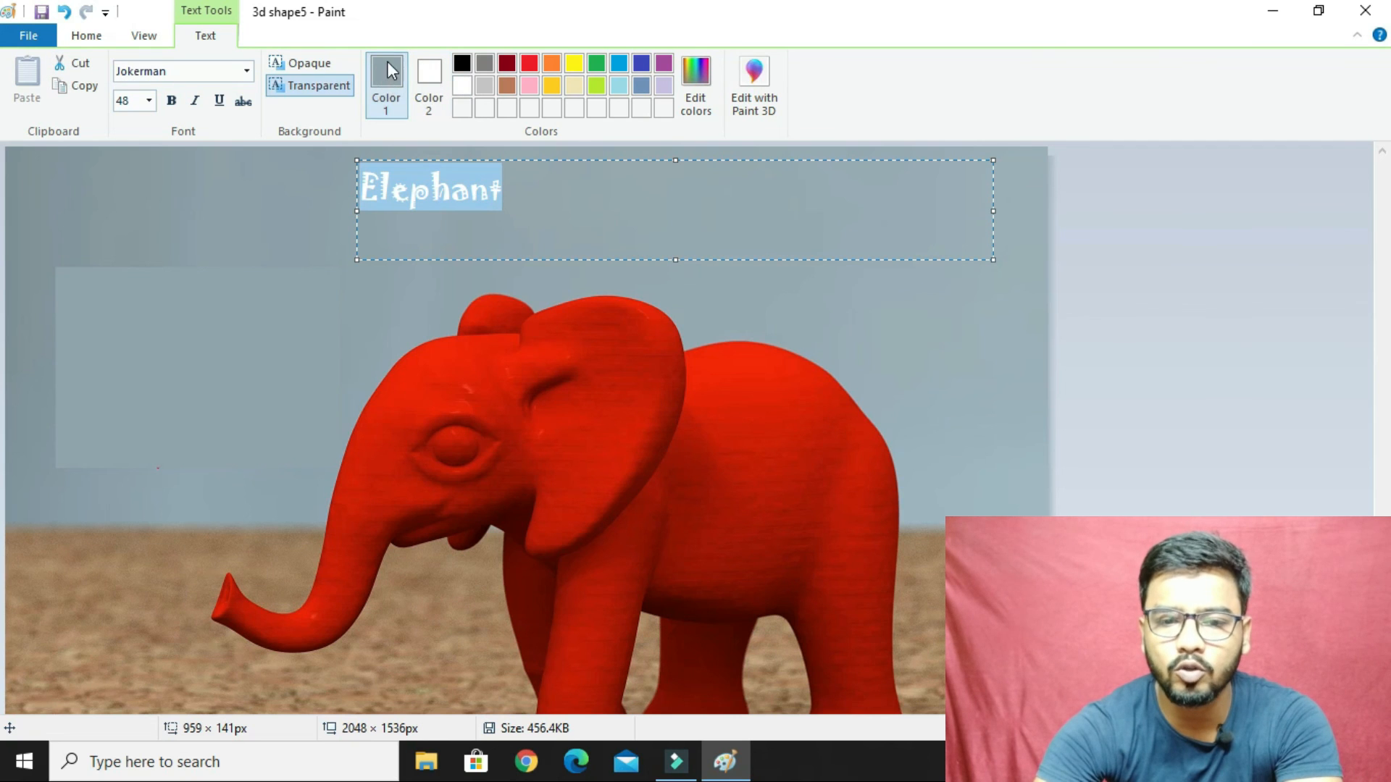
{"action": "left_click", "coordinate": [572, 62]}
{"action": "left_click", "coordinate": [463, 87]}
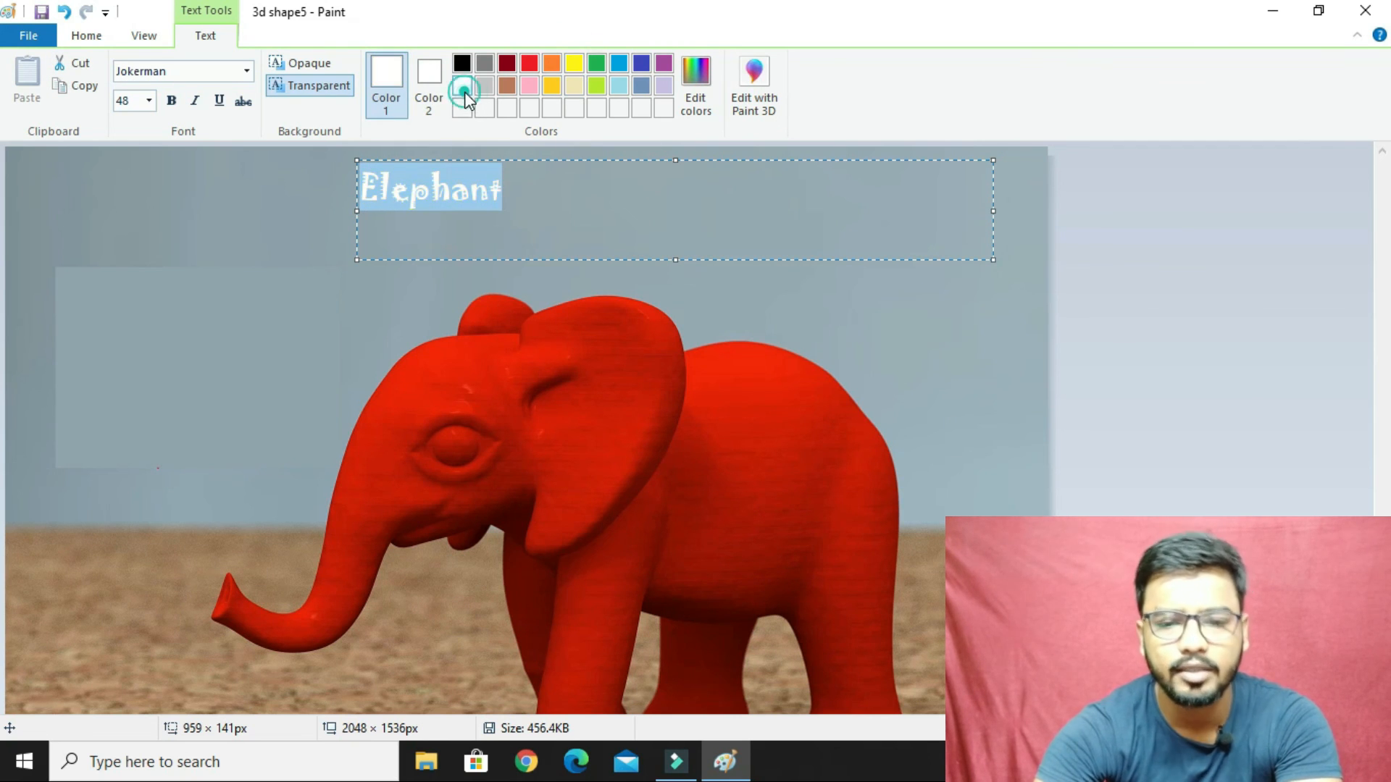
Format the "Elephant" text in Gill Sans Ultra Bold at size 72 and narrow its text box to about 390 px.
{"action": "left_click", "coordinate": [247, 73]}
{"action": "left_click", "coordinate": [187, 216]}
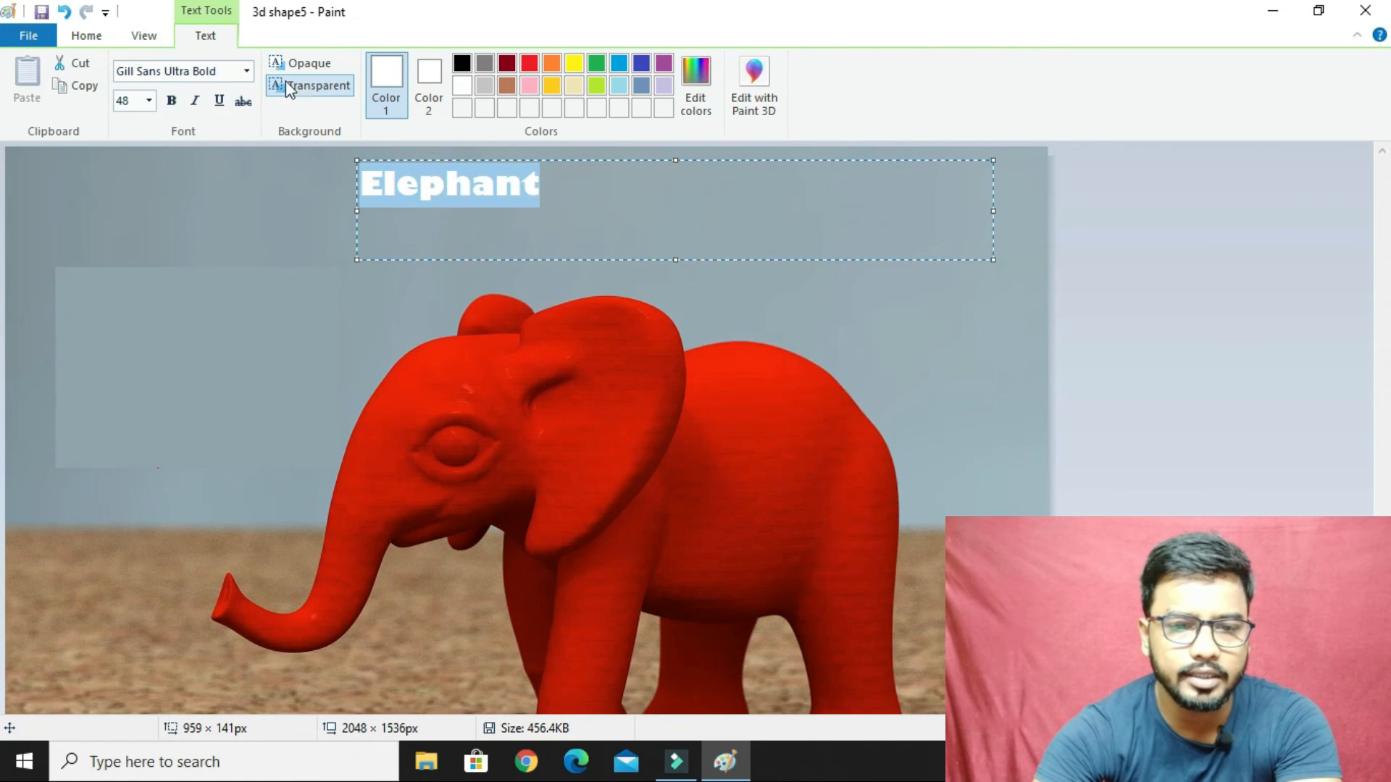
{"action": "left_click", "coordinate": [151, 101]}
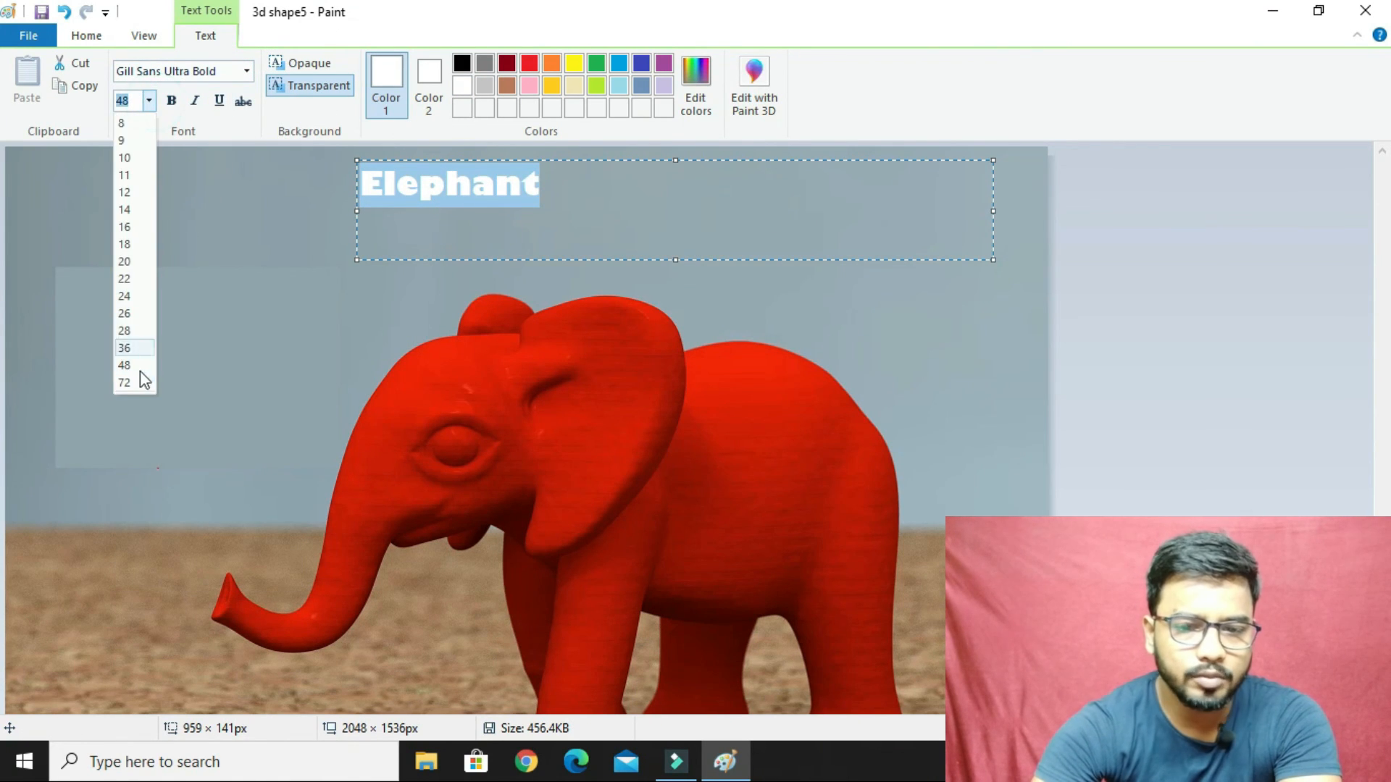
{"action": "left_click", "coordinate": [141, 375]}
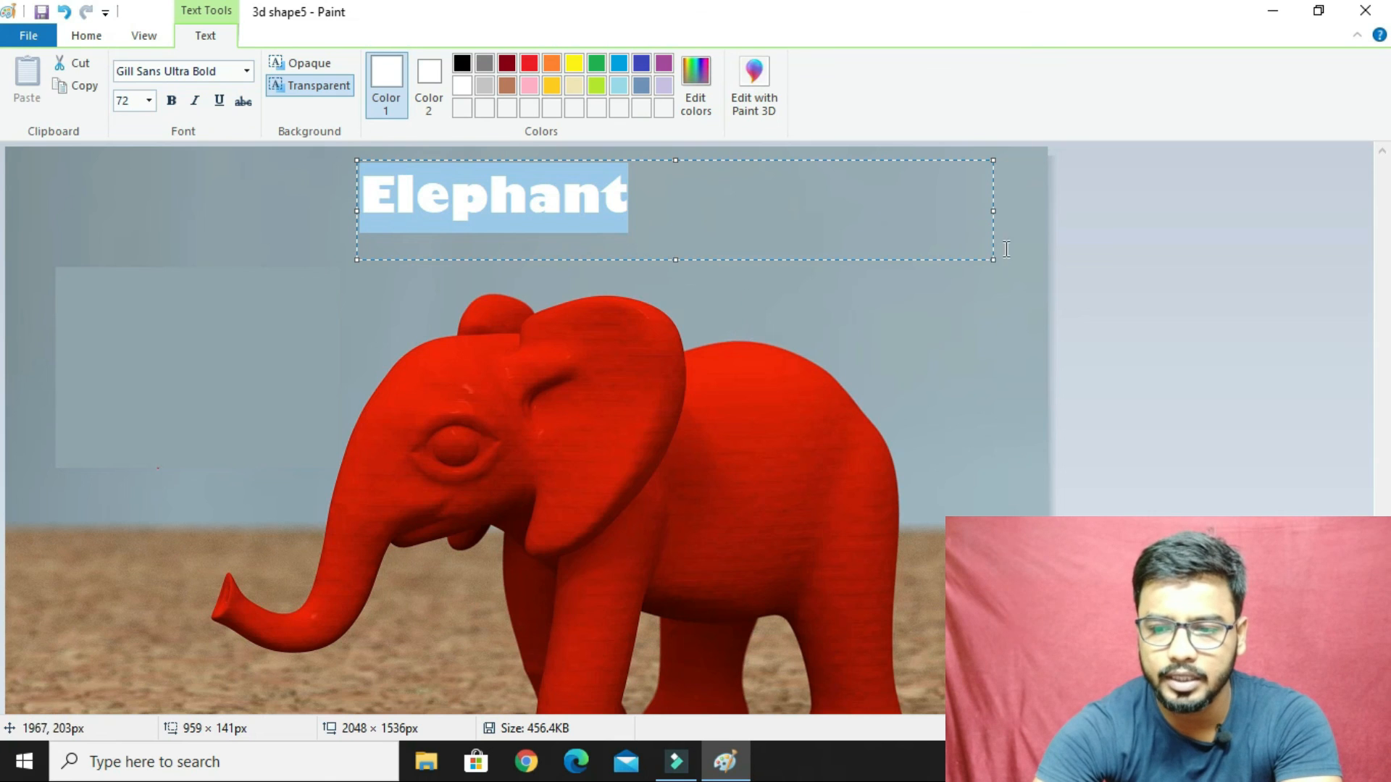
{"action": "left_click_drag", "start_coordinate": [989, 261], "coordinate": [751, 259]}
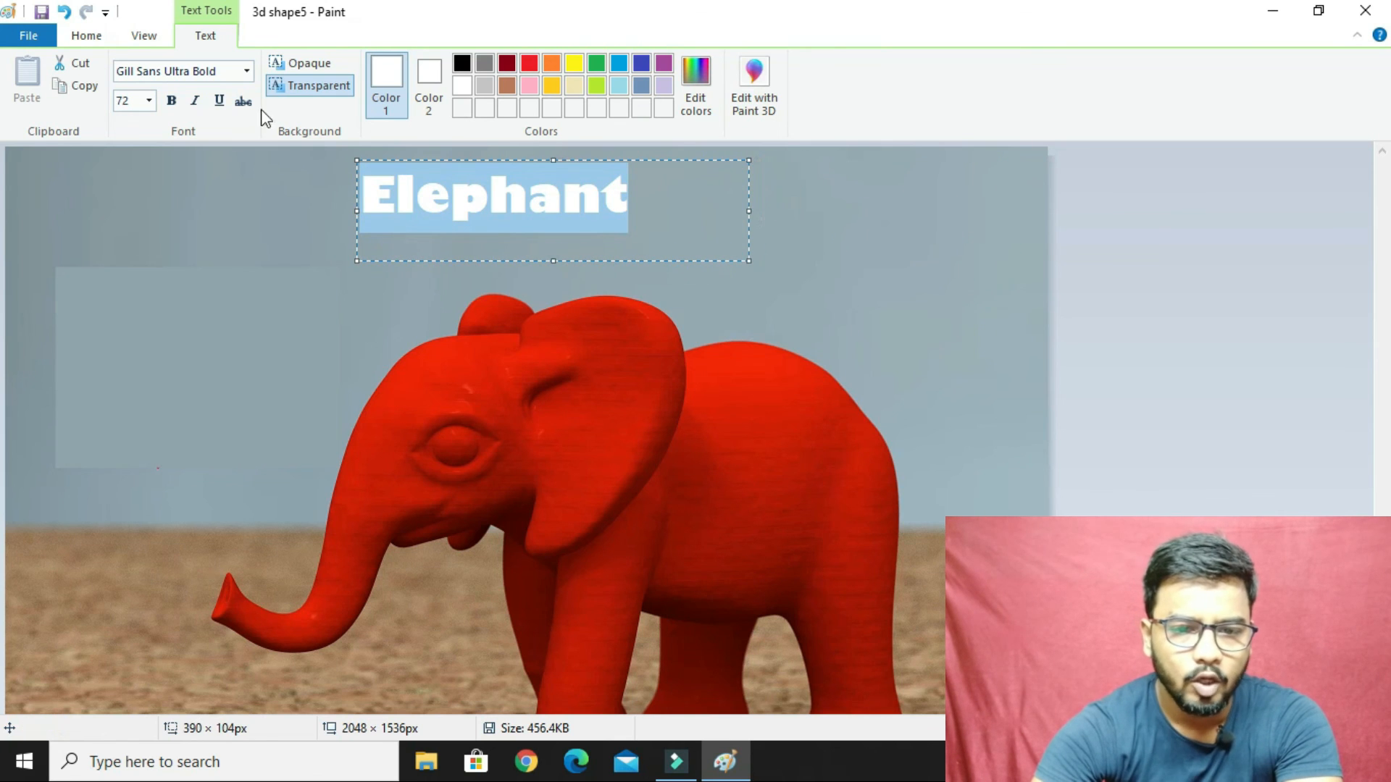
Change the "Elephant" text's font to Goudy Stout and enlarge its text box to about 571 × 163 px so the word fits on one line.
{"action": "left_click", "coordinate": [249, 74]}
{"action": "scroll", "coordinate": [201, 318], "scroll_direction": "down", "scroll_amount": 6}
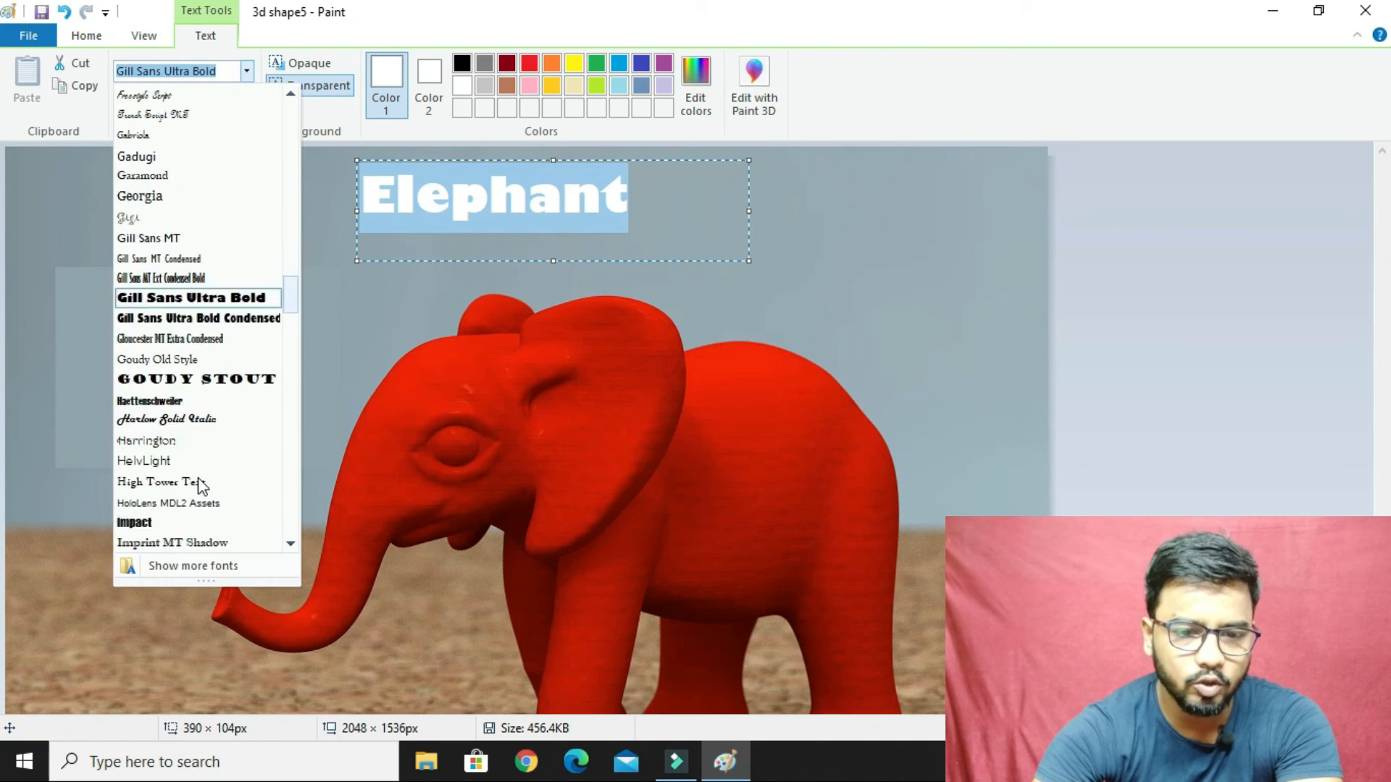
{"action": "left_click", "coordinate": [207, 258]}
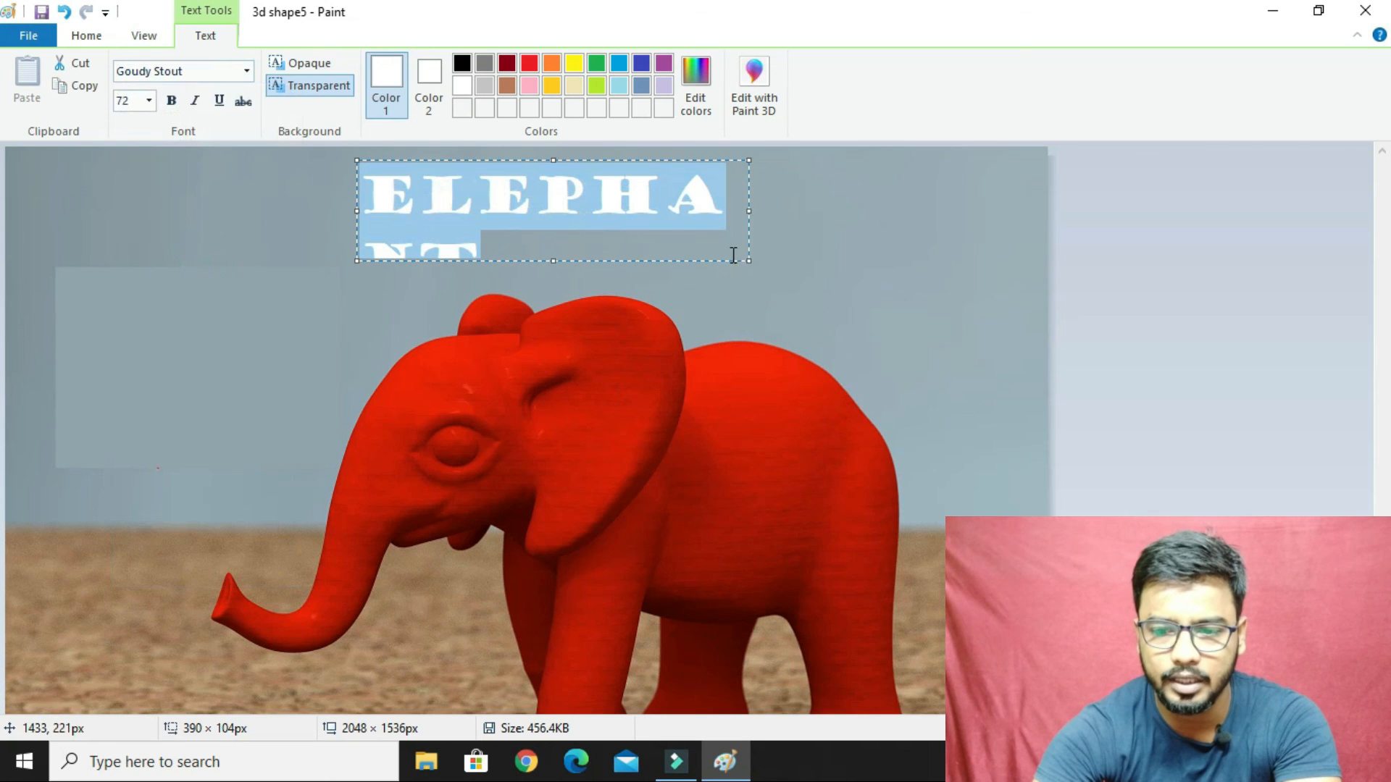
{"action": "left_click_drag", "start_coordinate": [749, 259], "coordinate": [933, 320]}
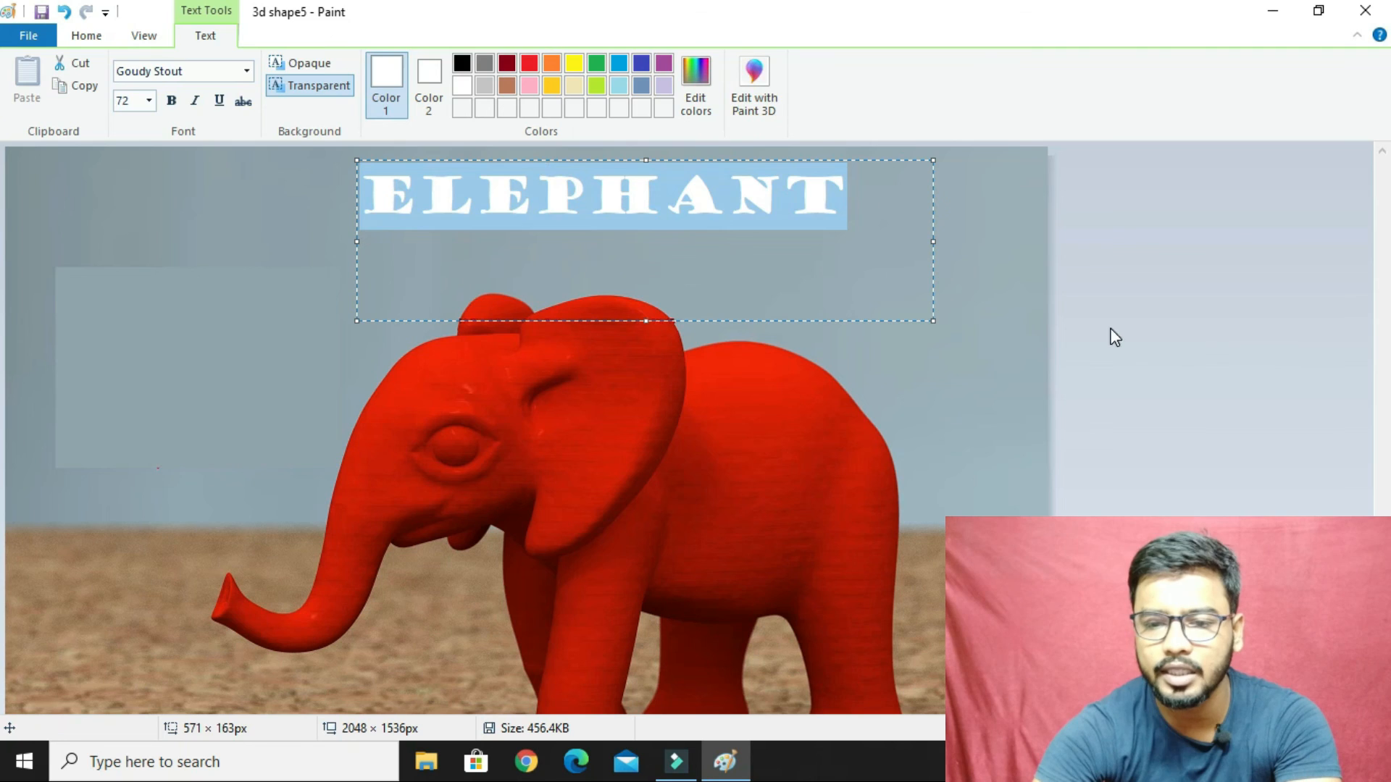
Place the text on the elephant picture and close Paint, saving the changes.
{"action": "left_click", "coordinate": [1025, 356]}
{"action": "left_click", "coordinate": [1365, 10]}
{"action": "left_click", "coordinate": [637, 391]}
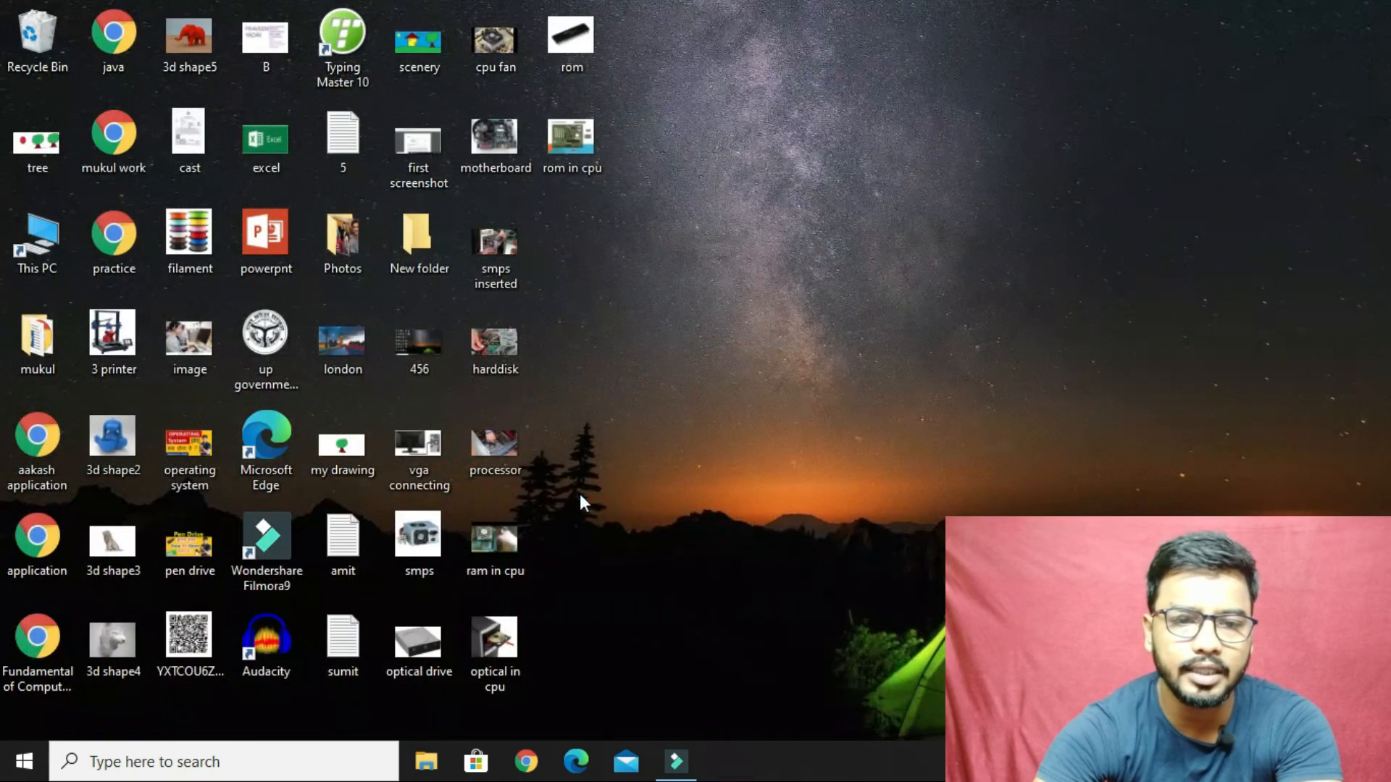
Open the desktop picture "3d shape5" in Photos to check the added text, and close the viewer.
{"action": "double_click", "coordinate": [193, 42]}
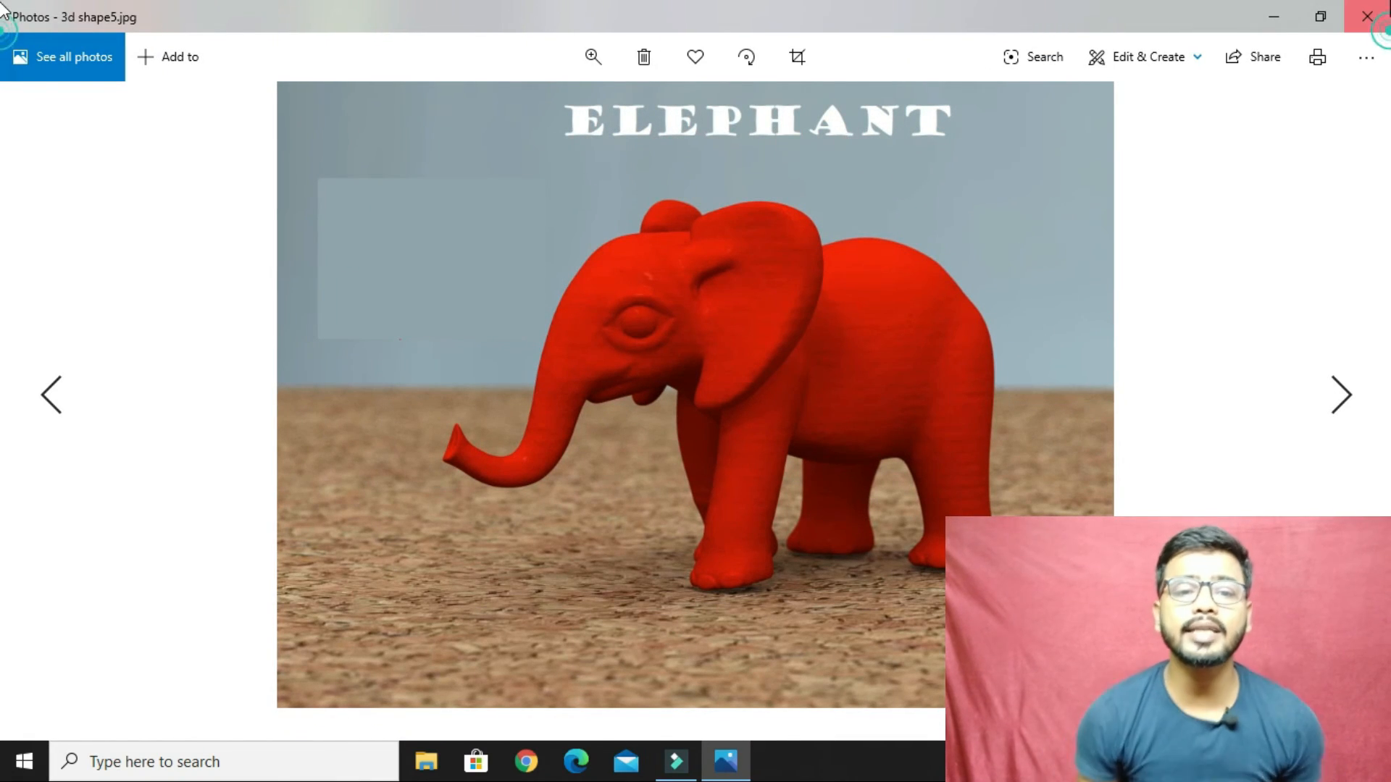
{"action": "left_click", "coordinate": [1367, 16]}
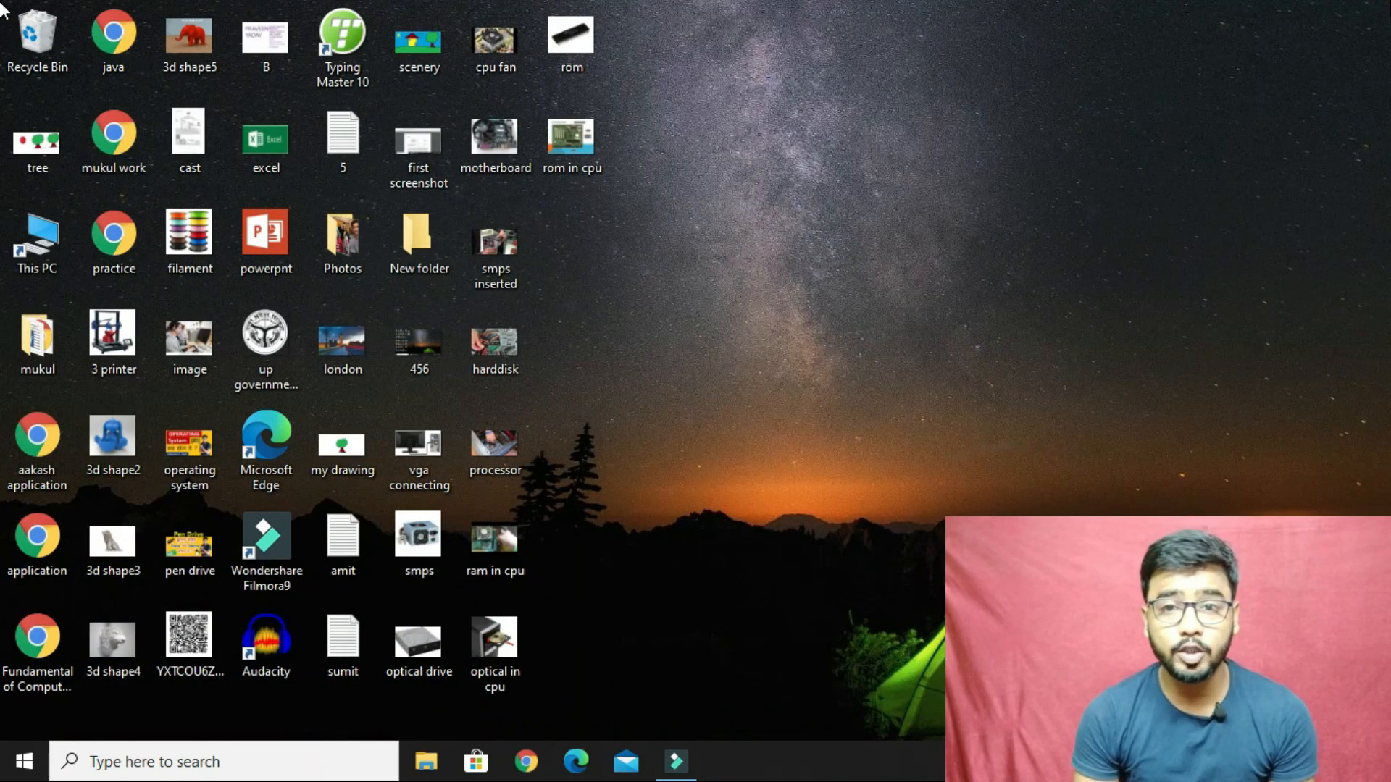